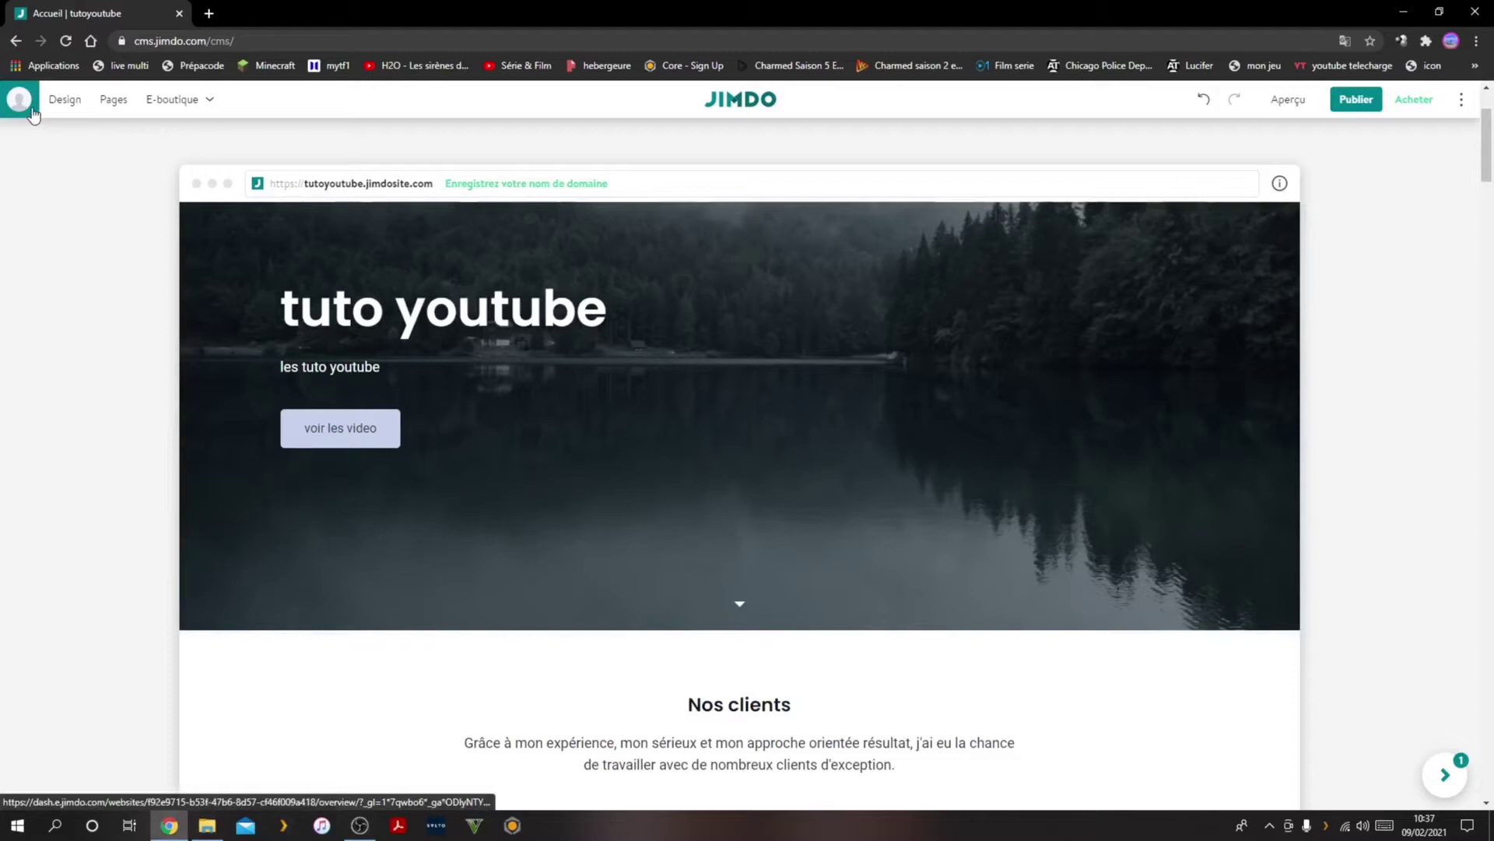
Go to the account dashboard and reopen the tutoyoutube.jimdosite.com site for editing.
click(18, 99)
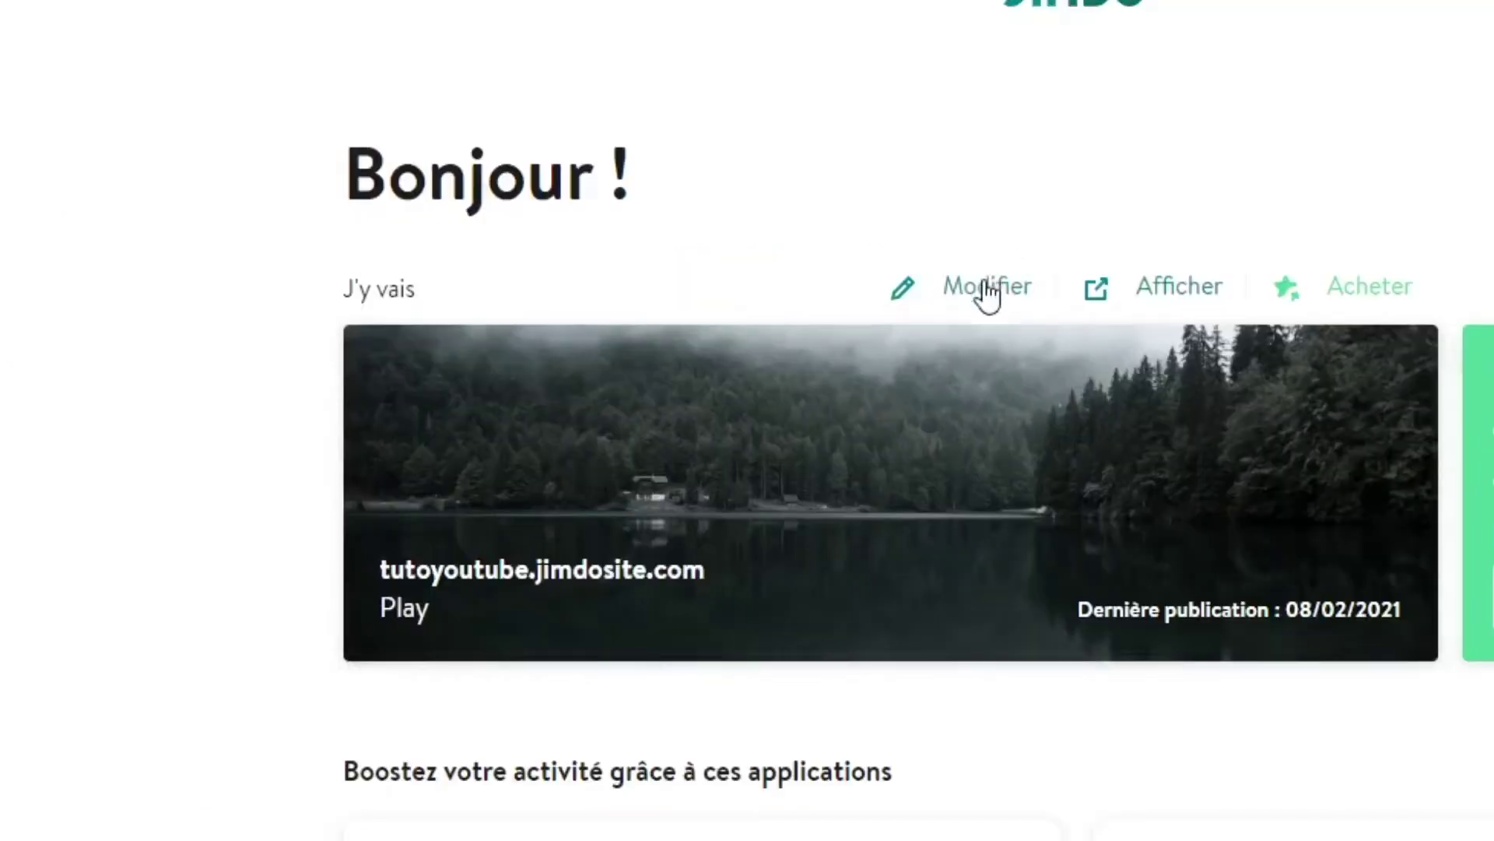
click(869, 480)
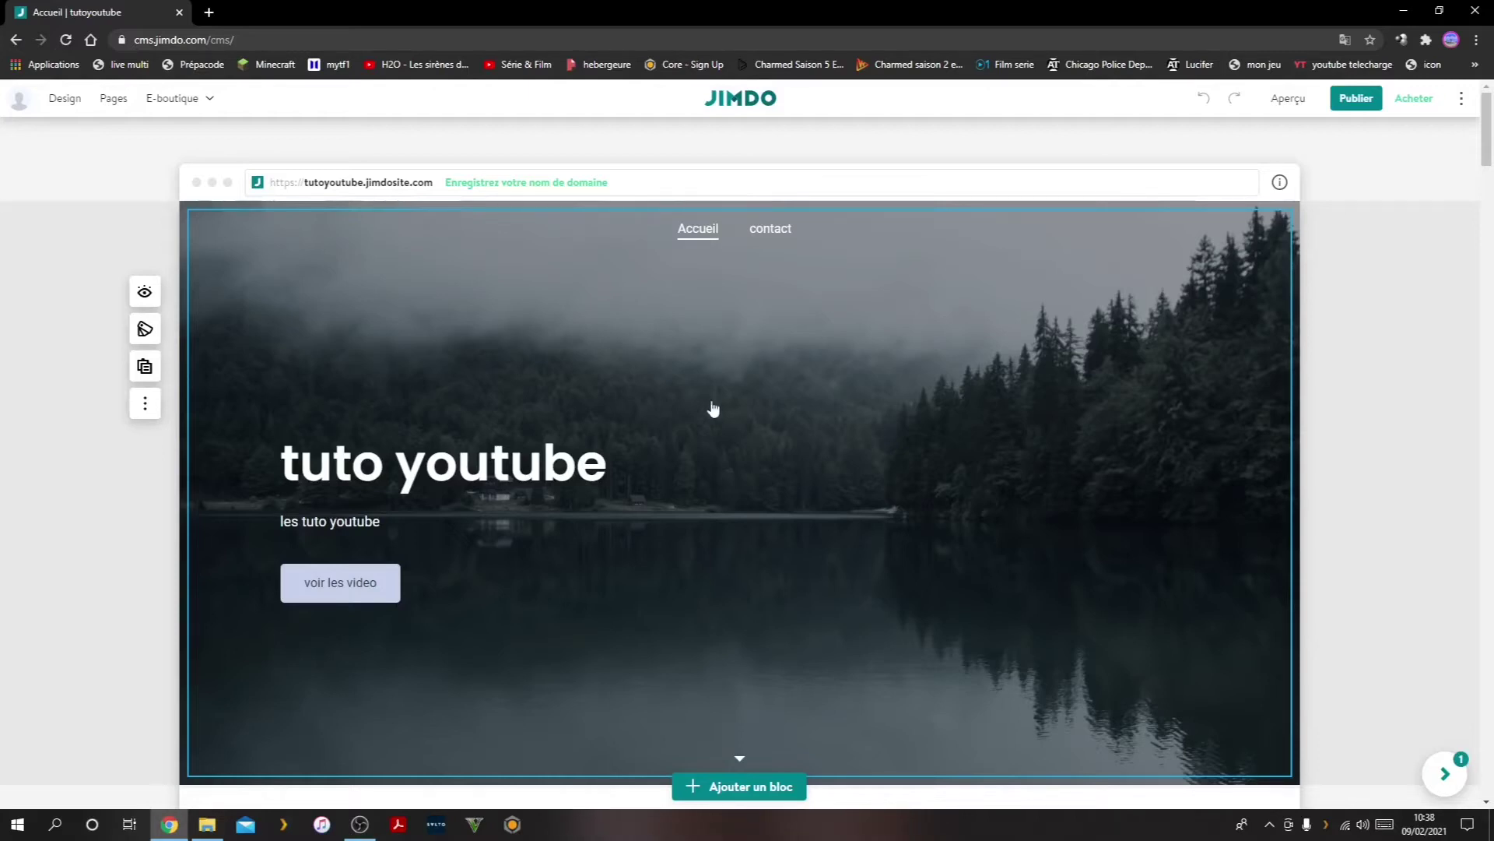
Show the title element in the video block about switching off a PC.
scroll(713, 408, down, 13)
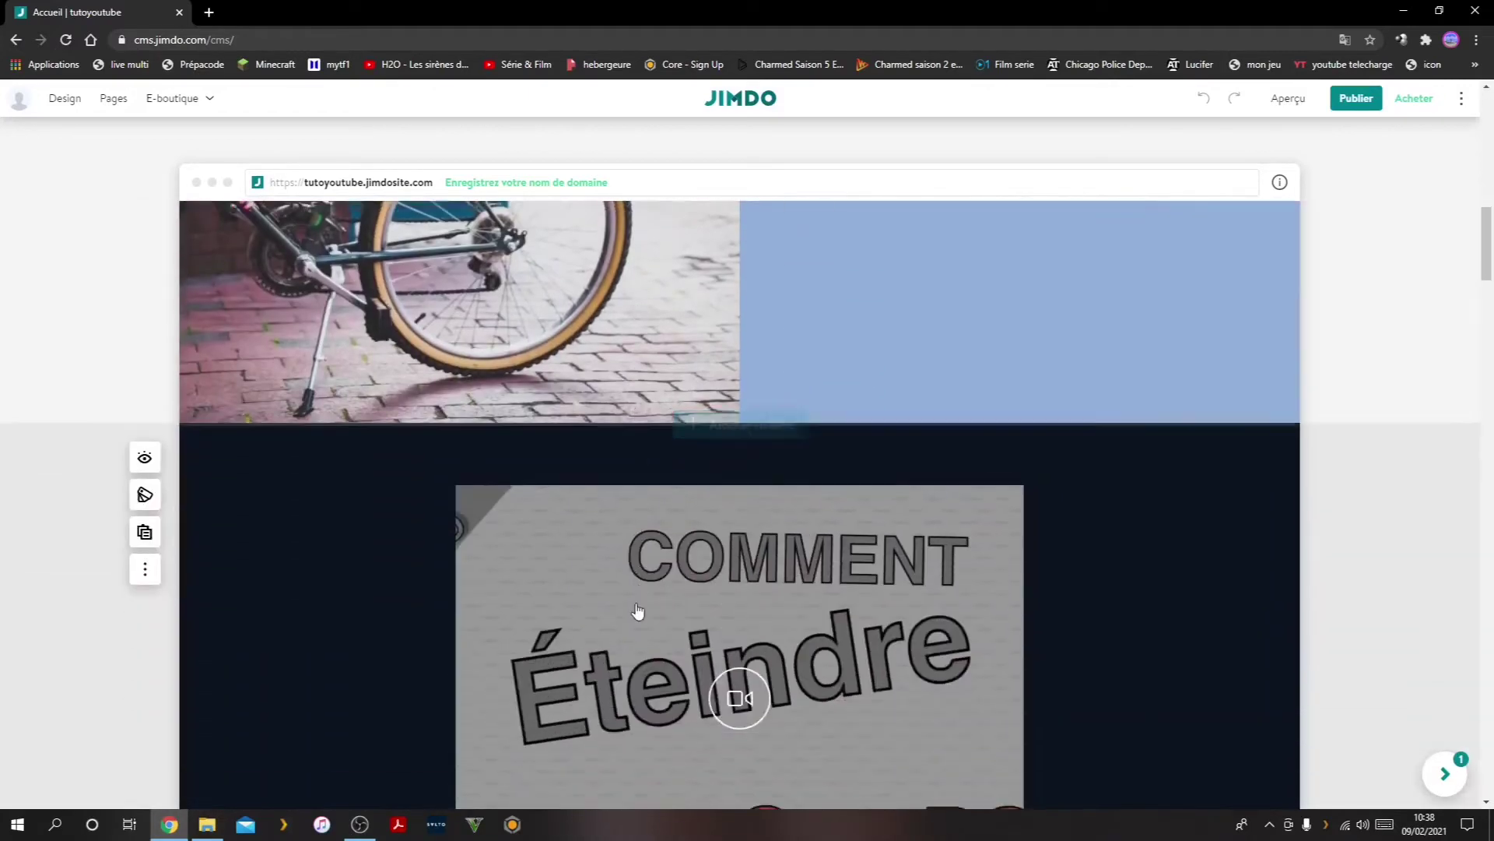
scroll(638, 612, down, 6)
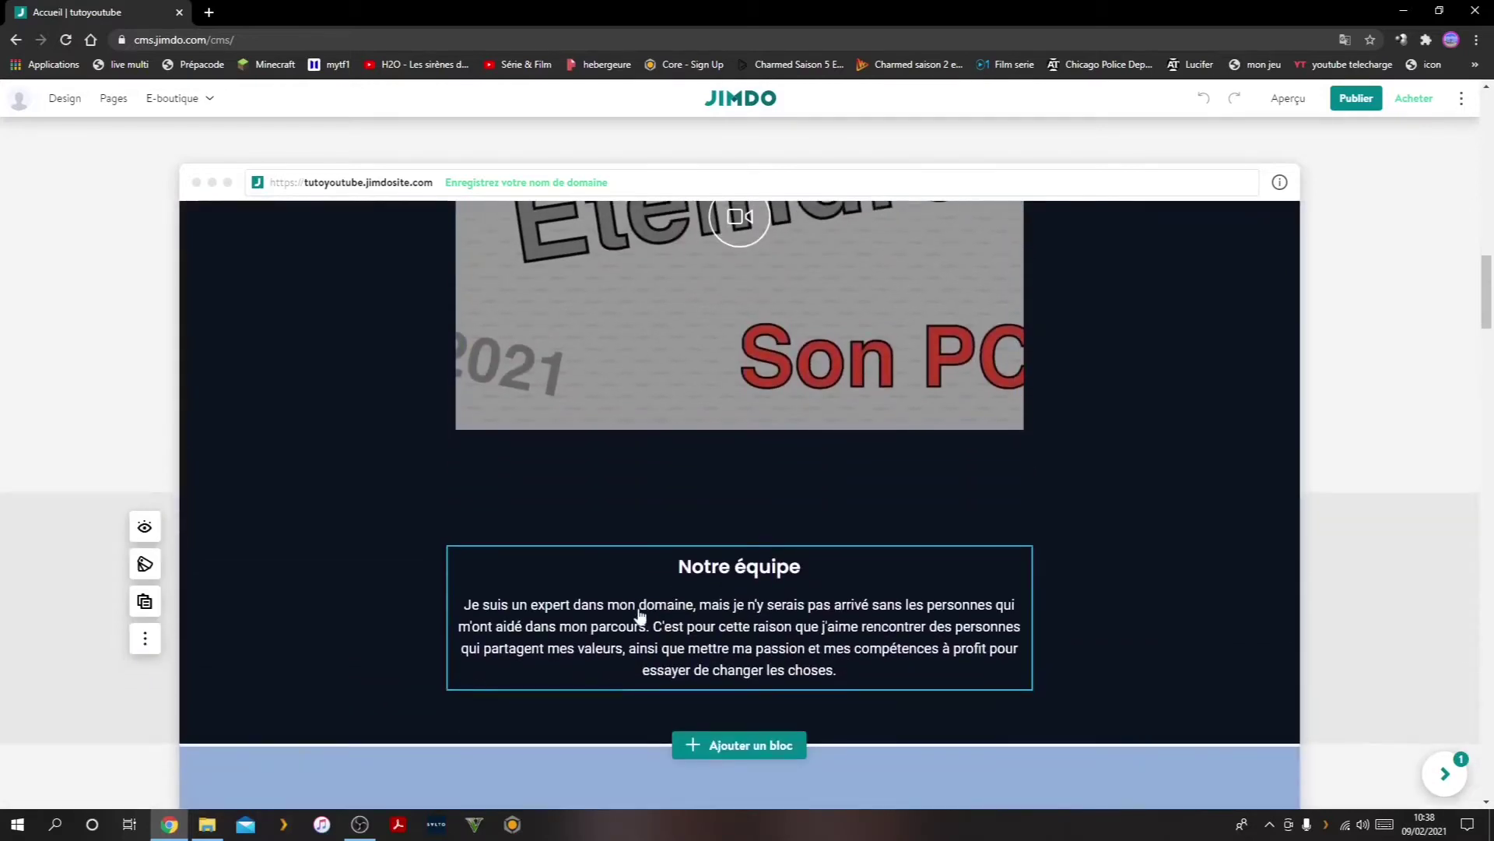
scroll(638, 613, down, 8)
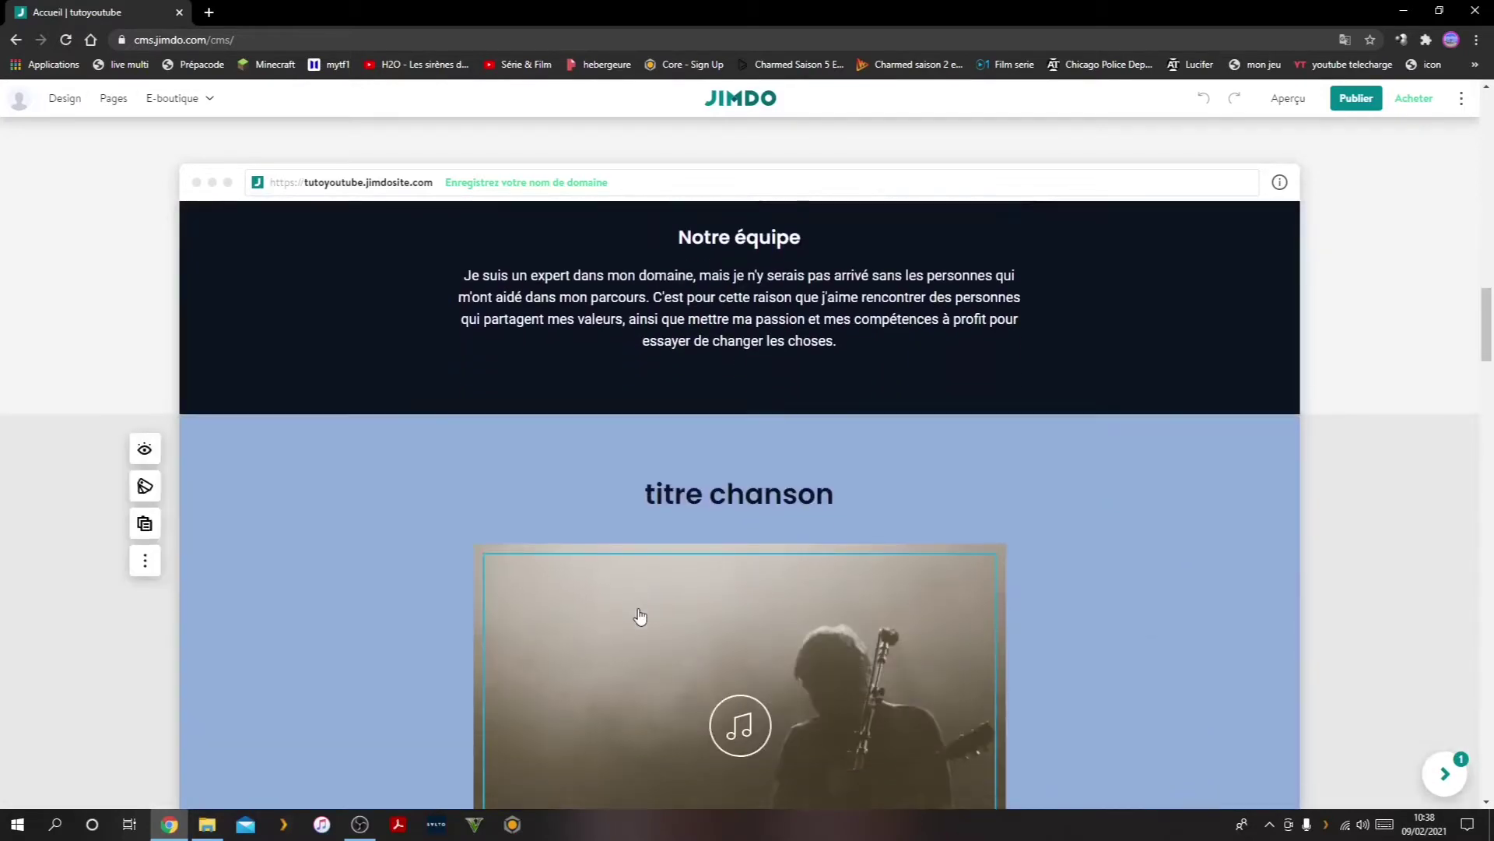
scroll(640, 617, up, 10)
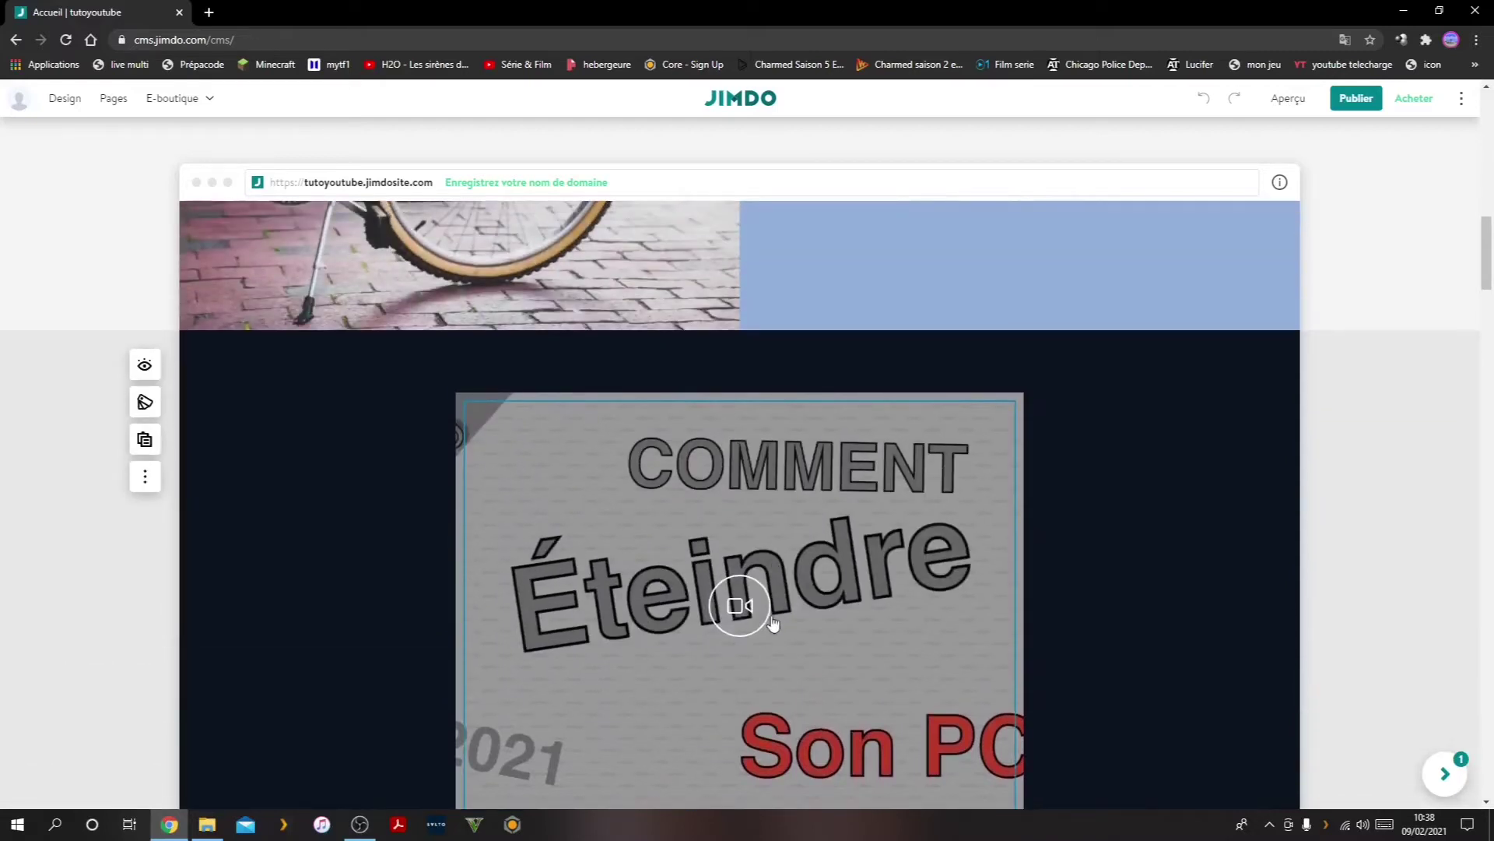
scroll(773, 622, down, 2)
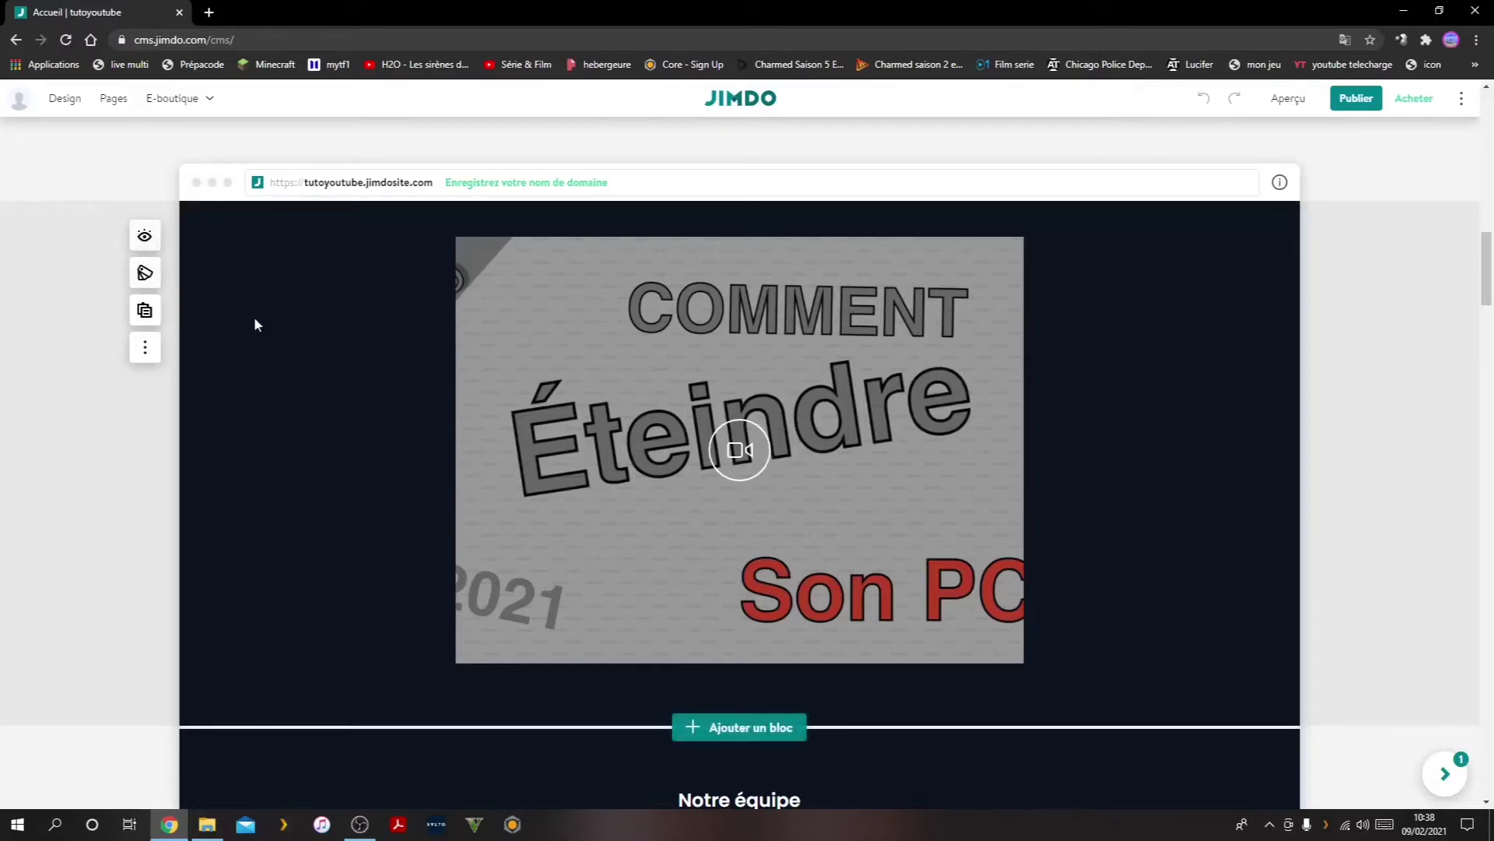
click(142, 246)
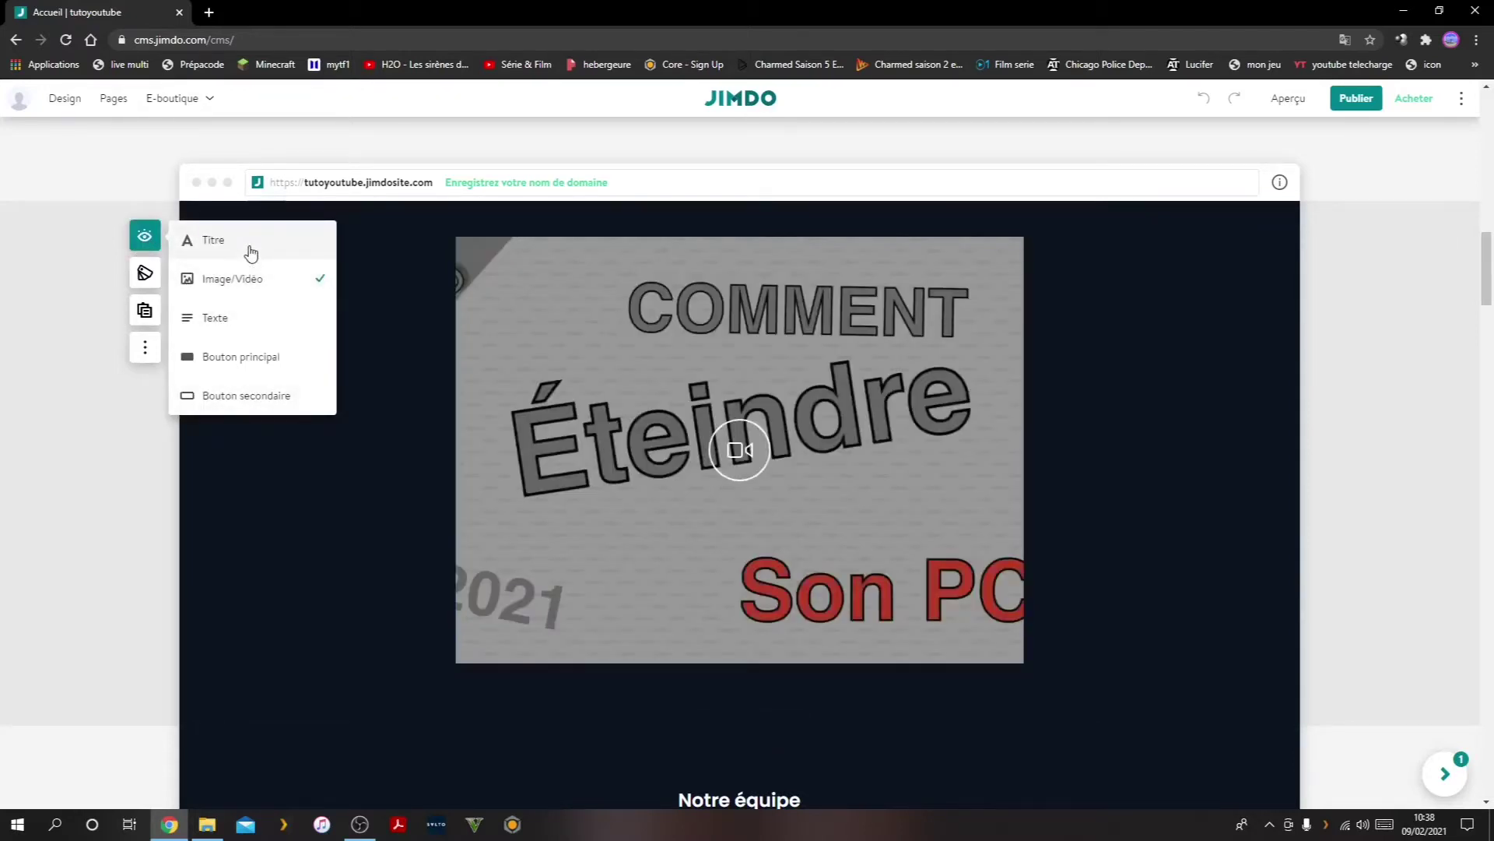
click(249, 246)
scroll(374, 335, up, 2)
Enter "comment éteindre son PC" as the title above the video.
click(395, 403)
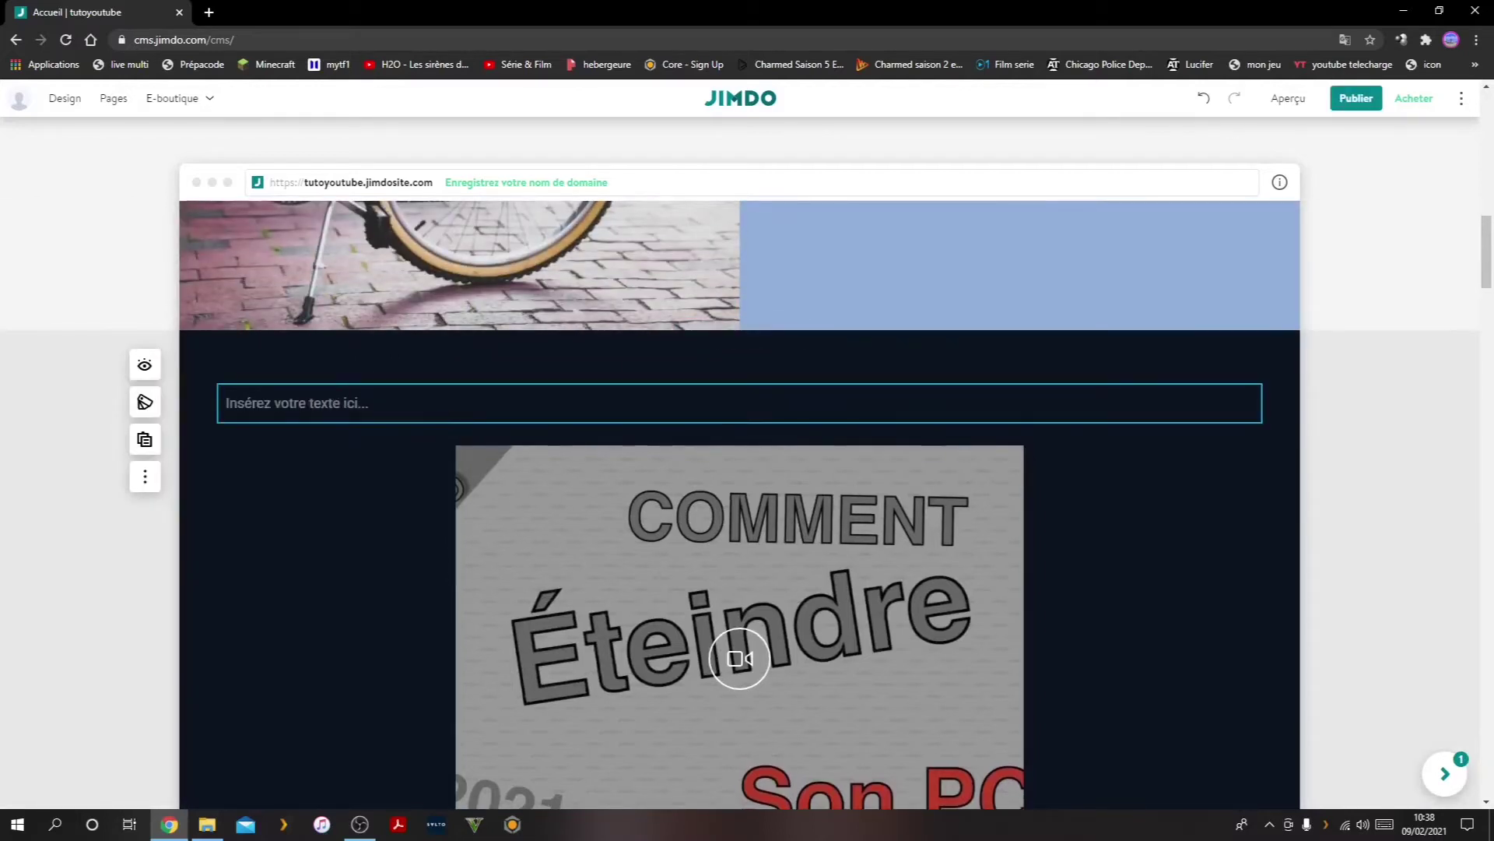
click(358, 404)
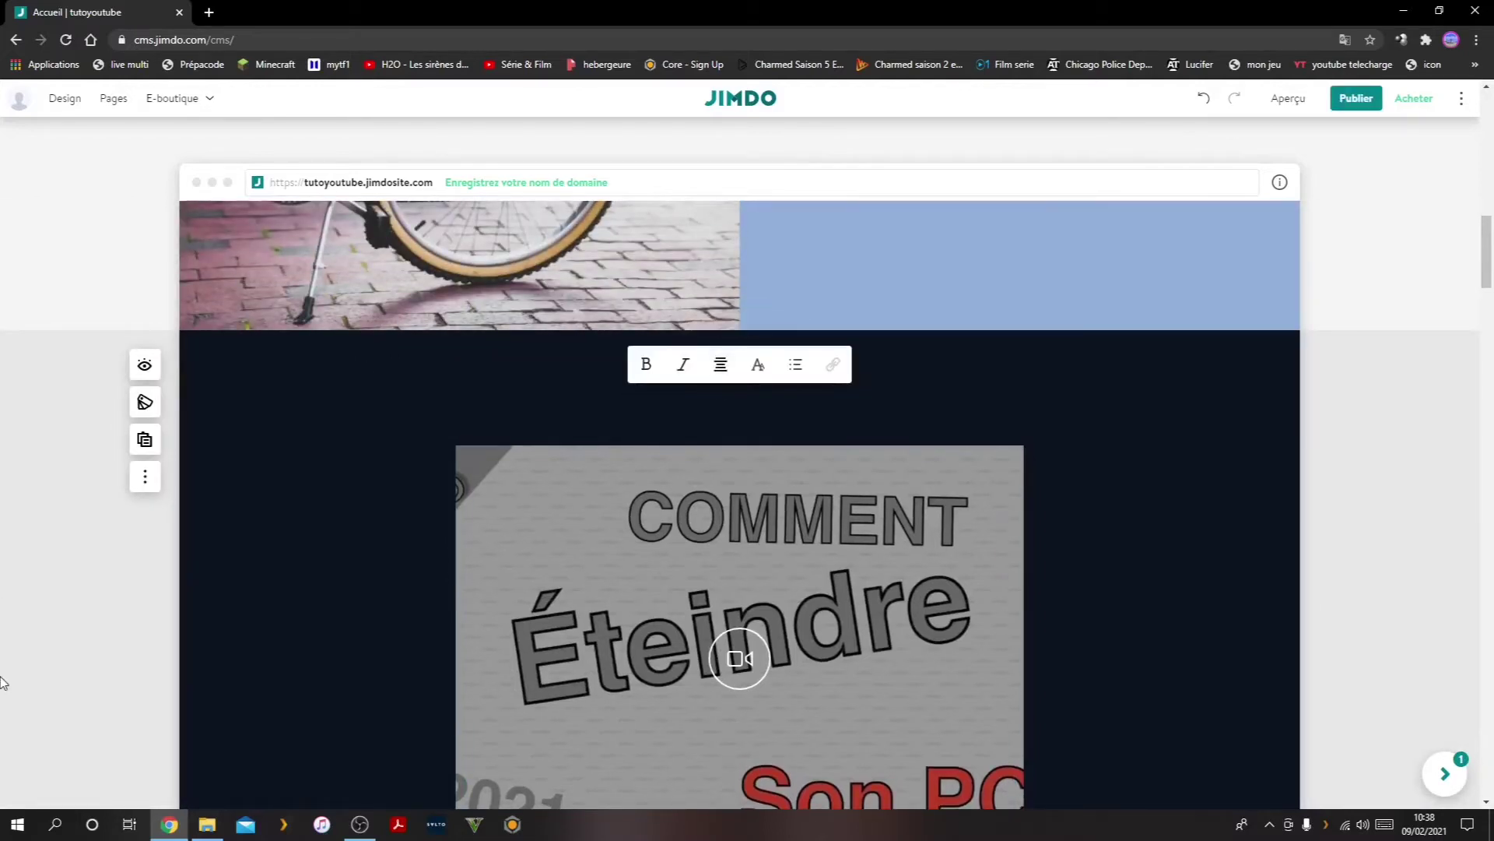
text(c)
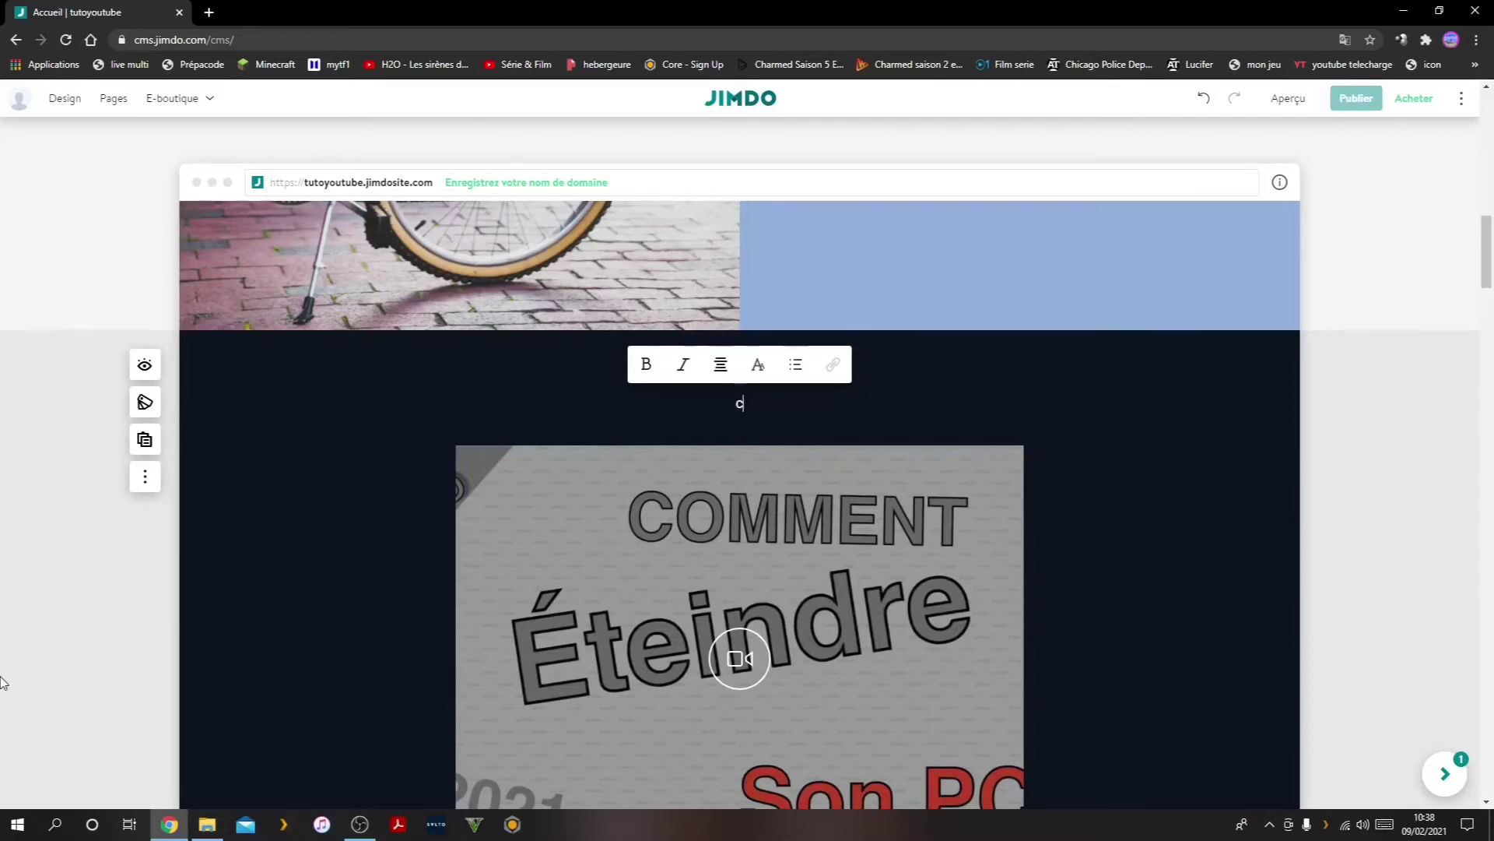
text(omment eteindre son PC)
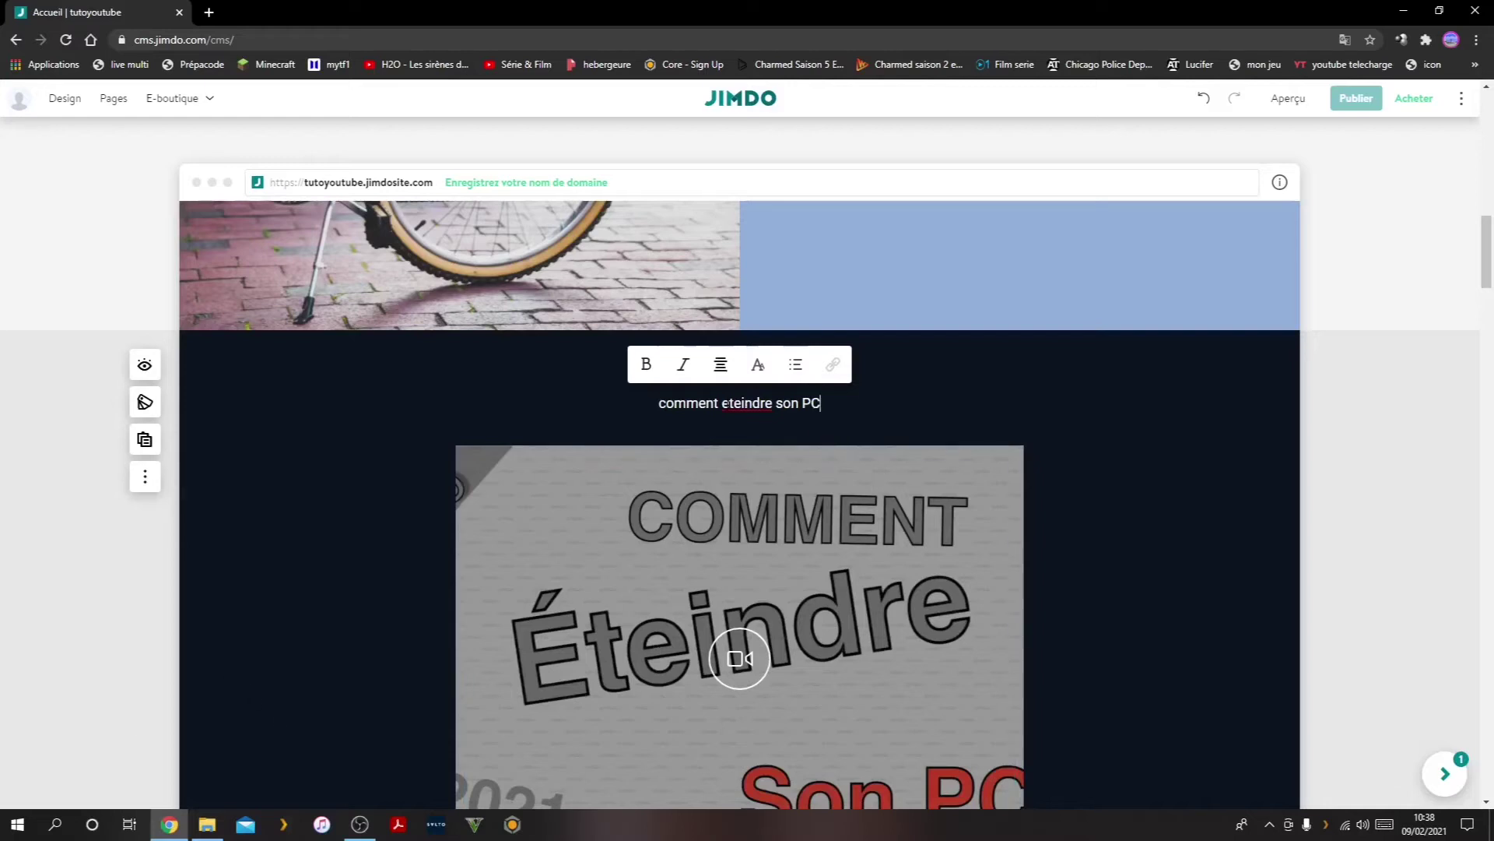
key(BackSpace)
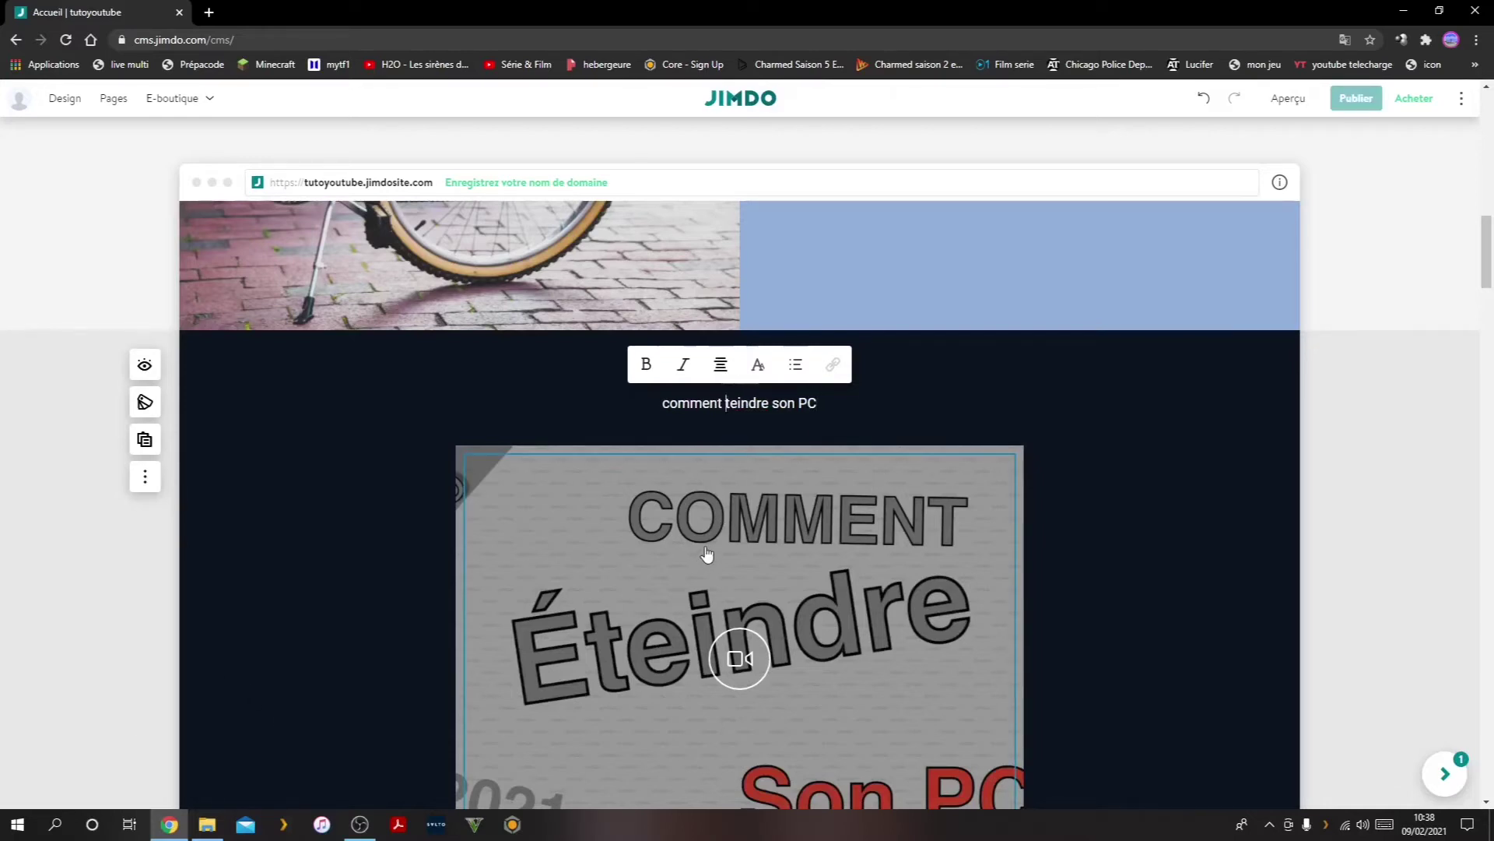
text(é)
click(393, 559)
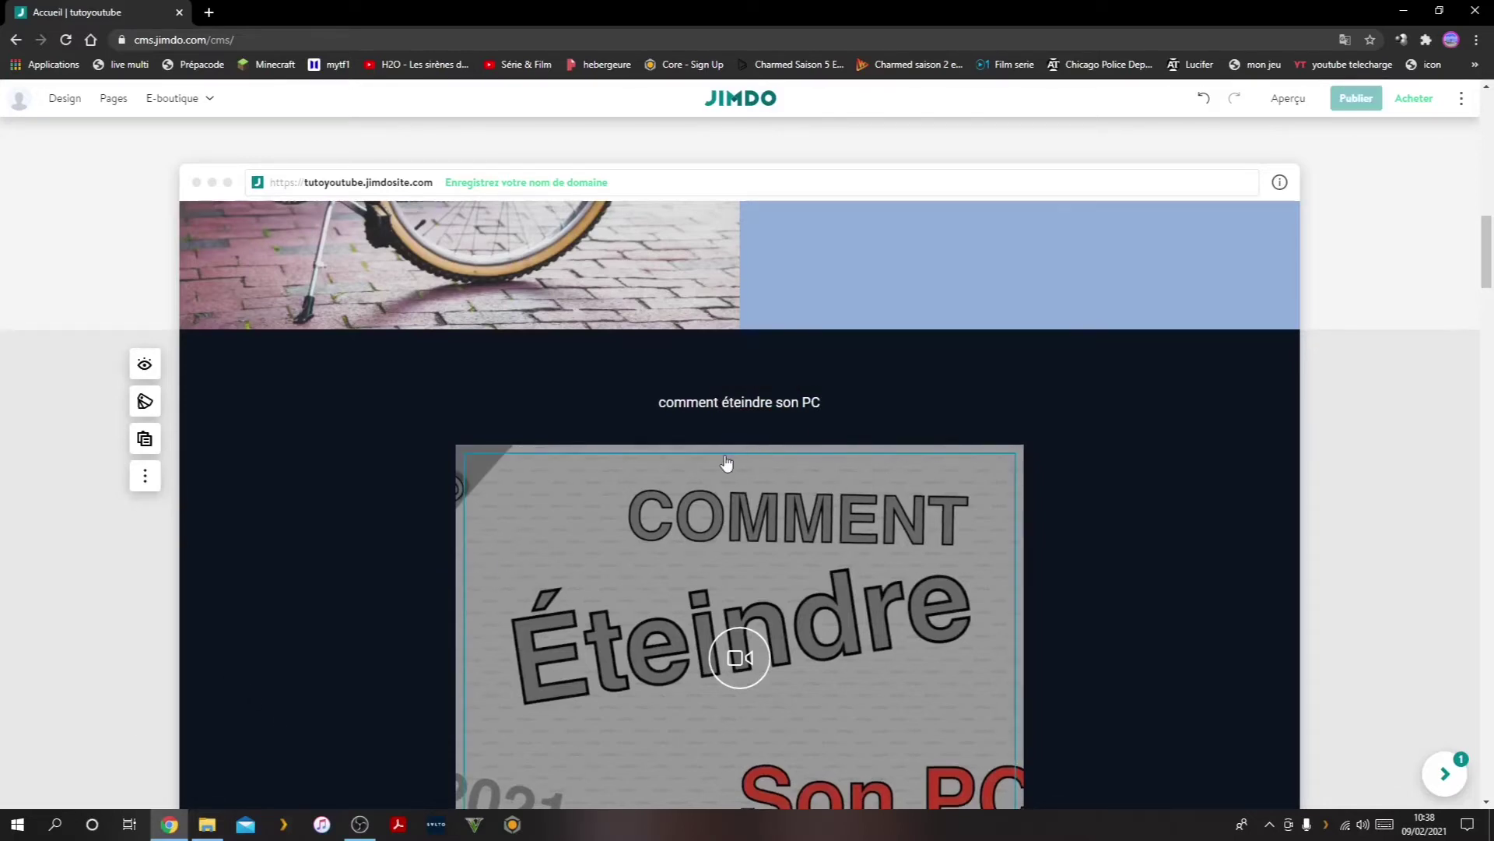
Apply the "Titre grand" style to the whole title above the video.
click(819, 402)
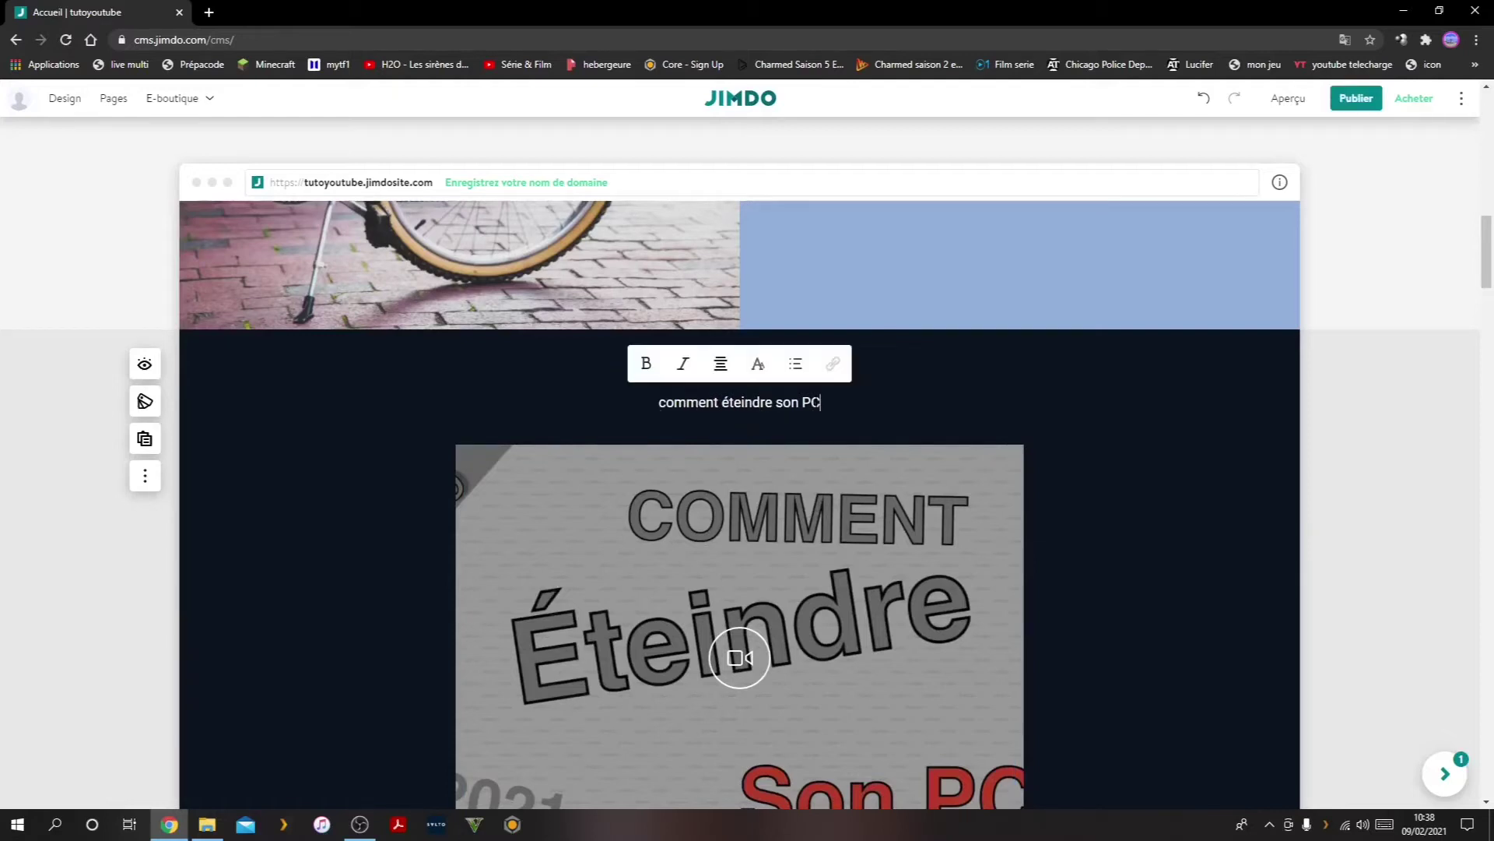
drag(818, 402, 666, 403)
click(757, 363)
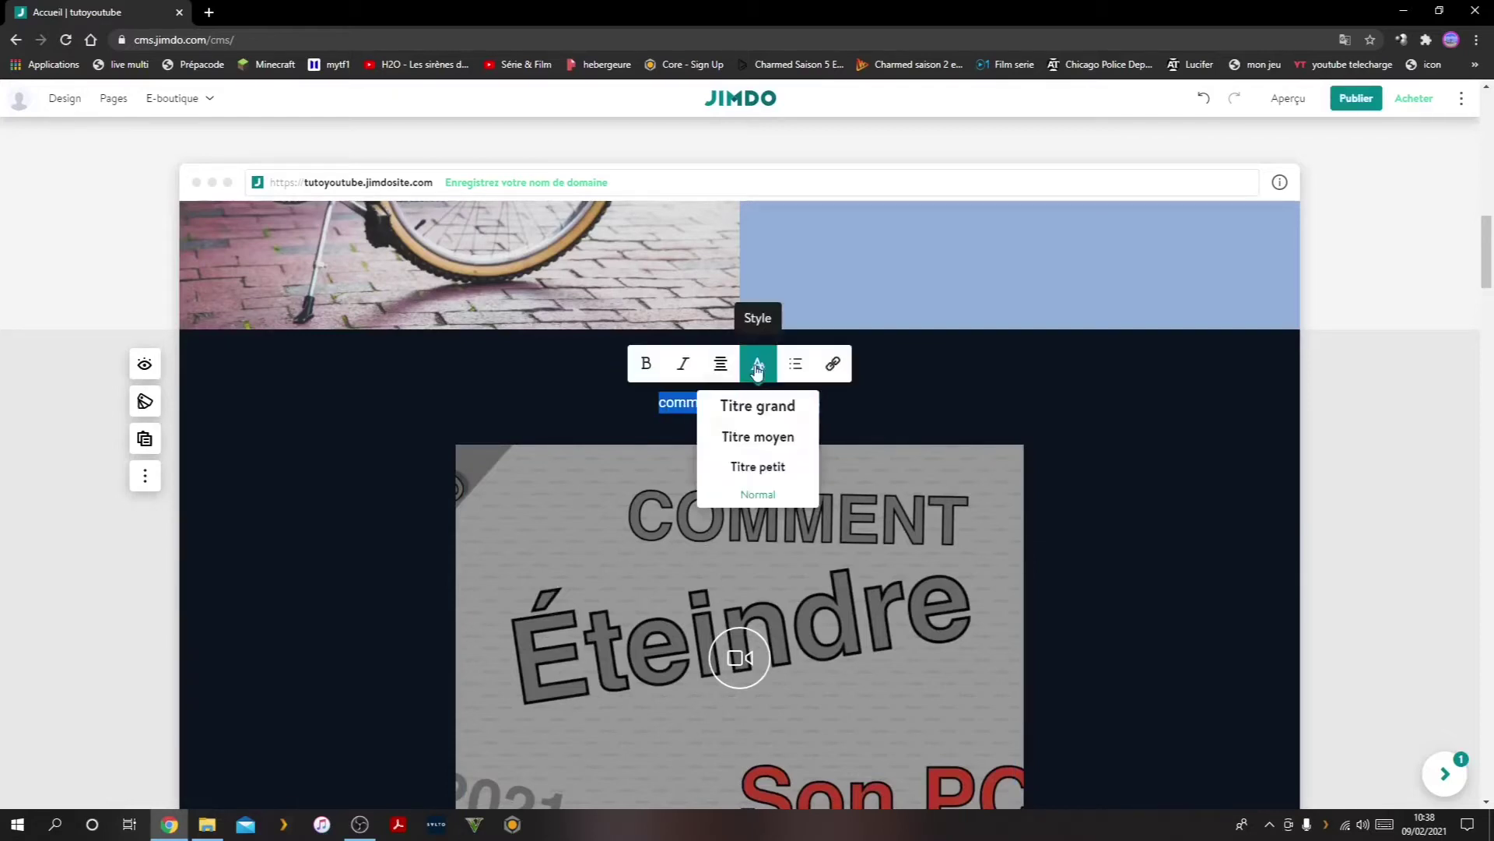
click(753, 403)
click(413, 484)
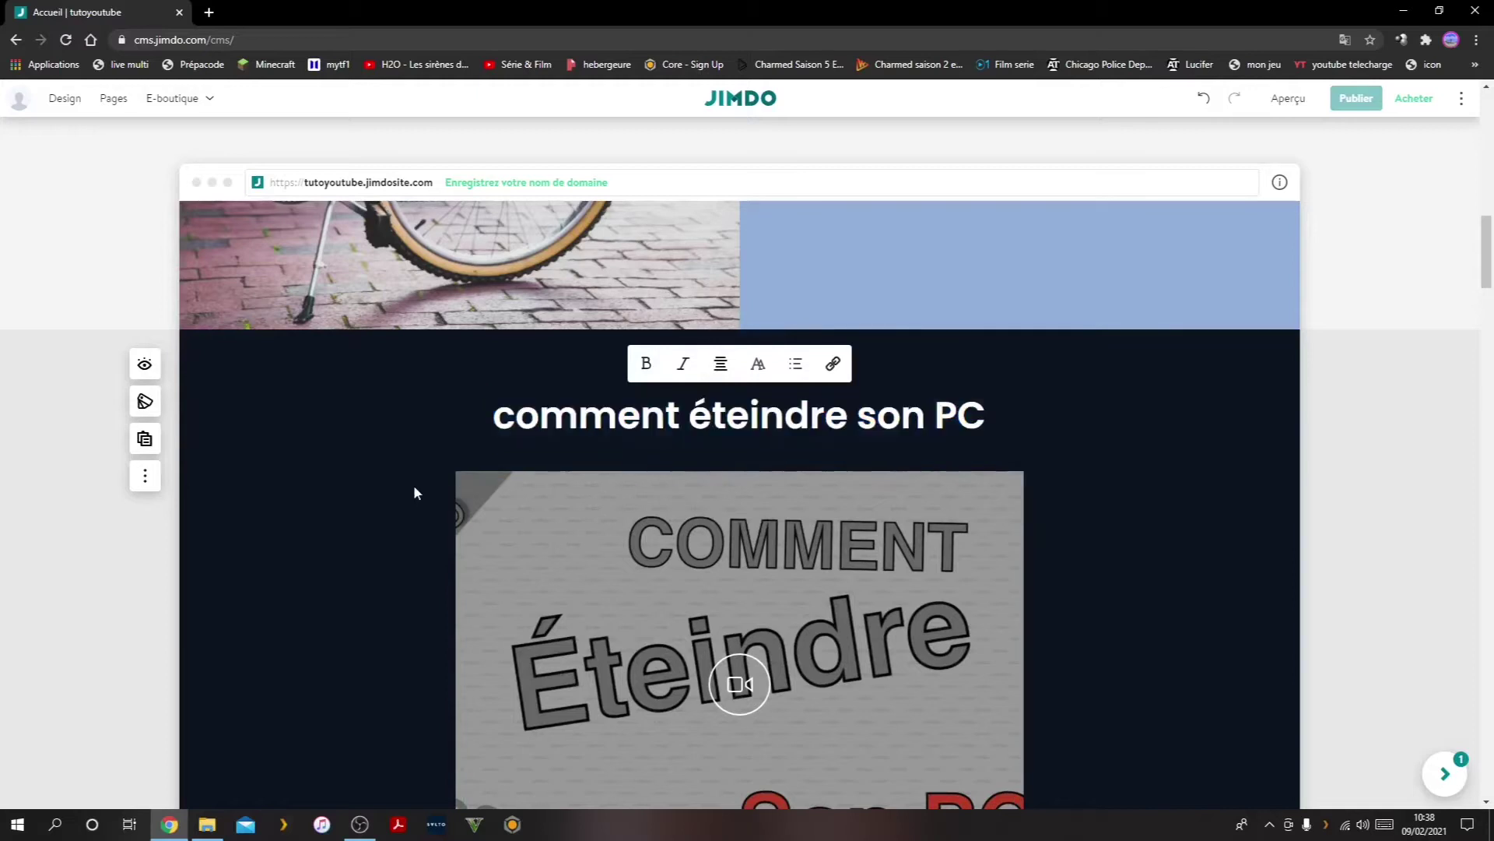
Add a space and a question mark at the end of the video block's title.
click(1021, 428)
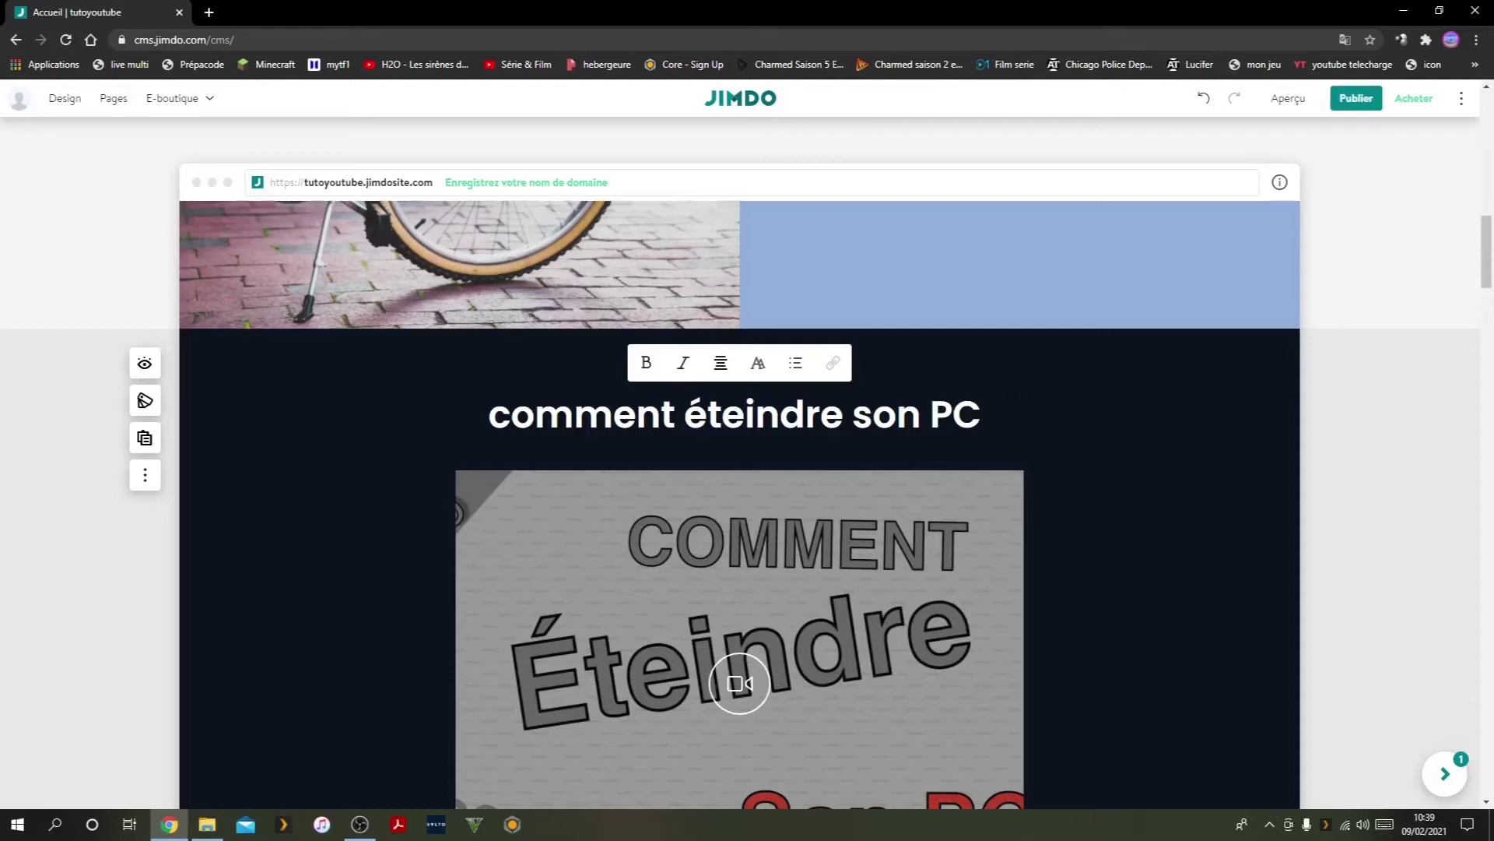
text(,)
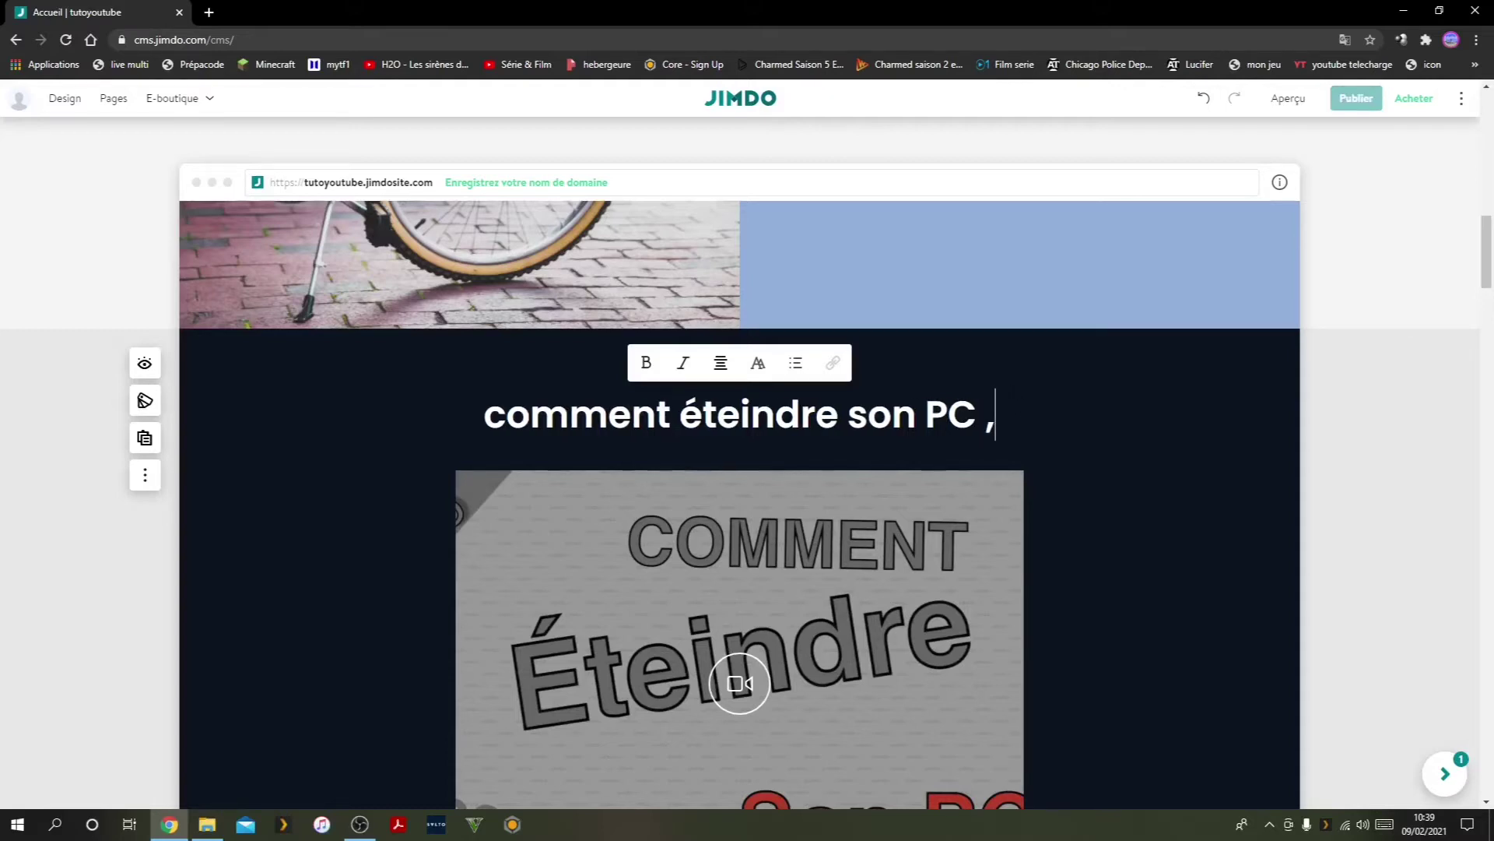
key(BackSpace)
text(?)
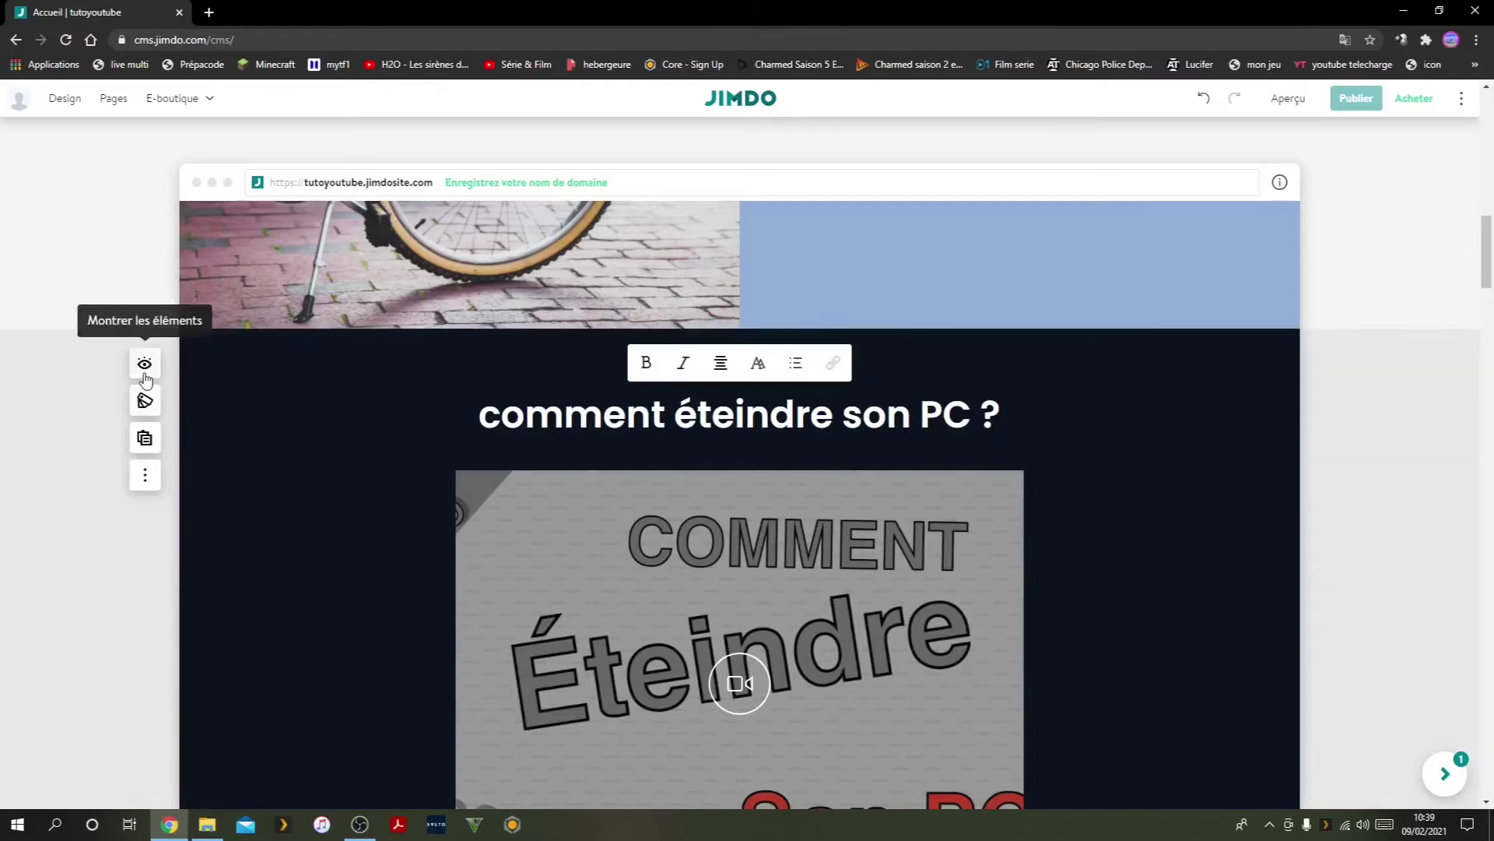
Try out the video block's text element by showing it and hiding it again.
click(155, 371)
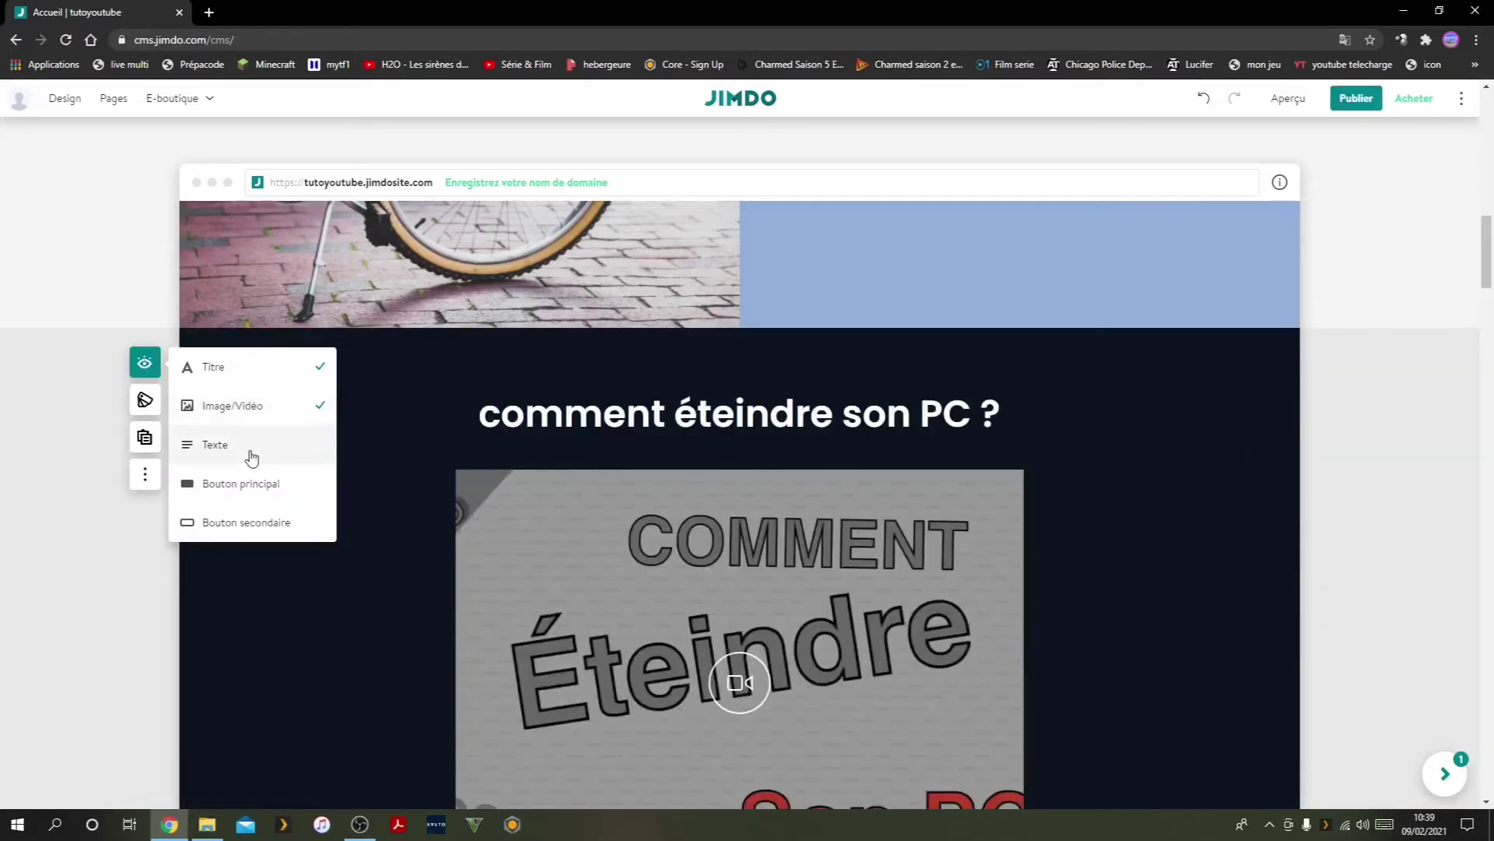
click(251, 450)
scroll(389, 490, down, 4)
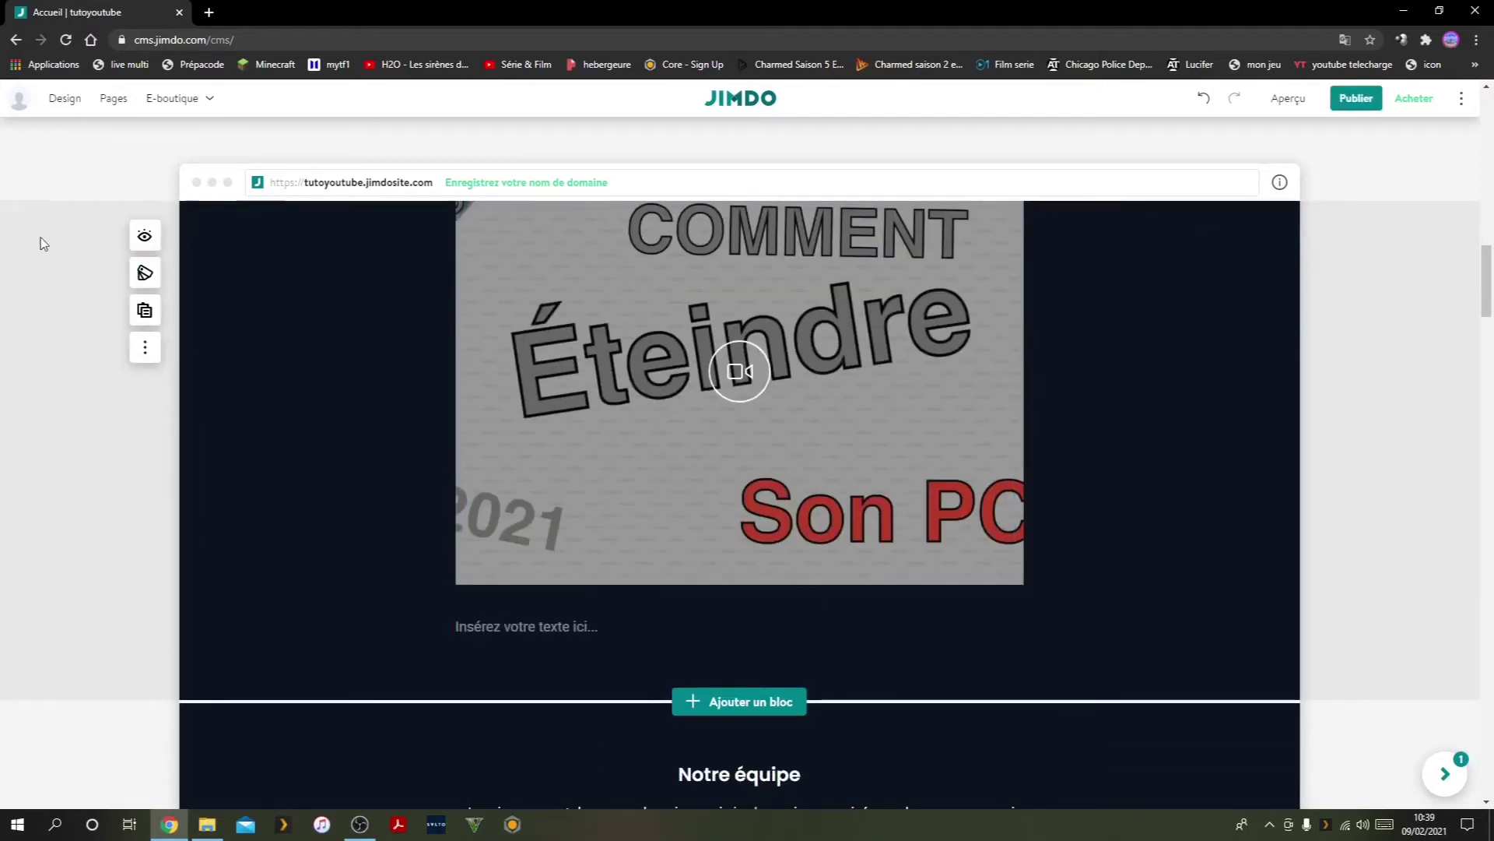
click(145, 235)
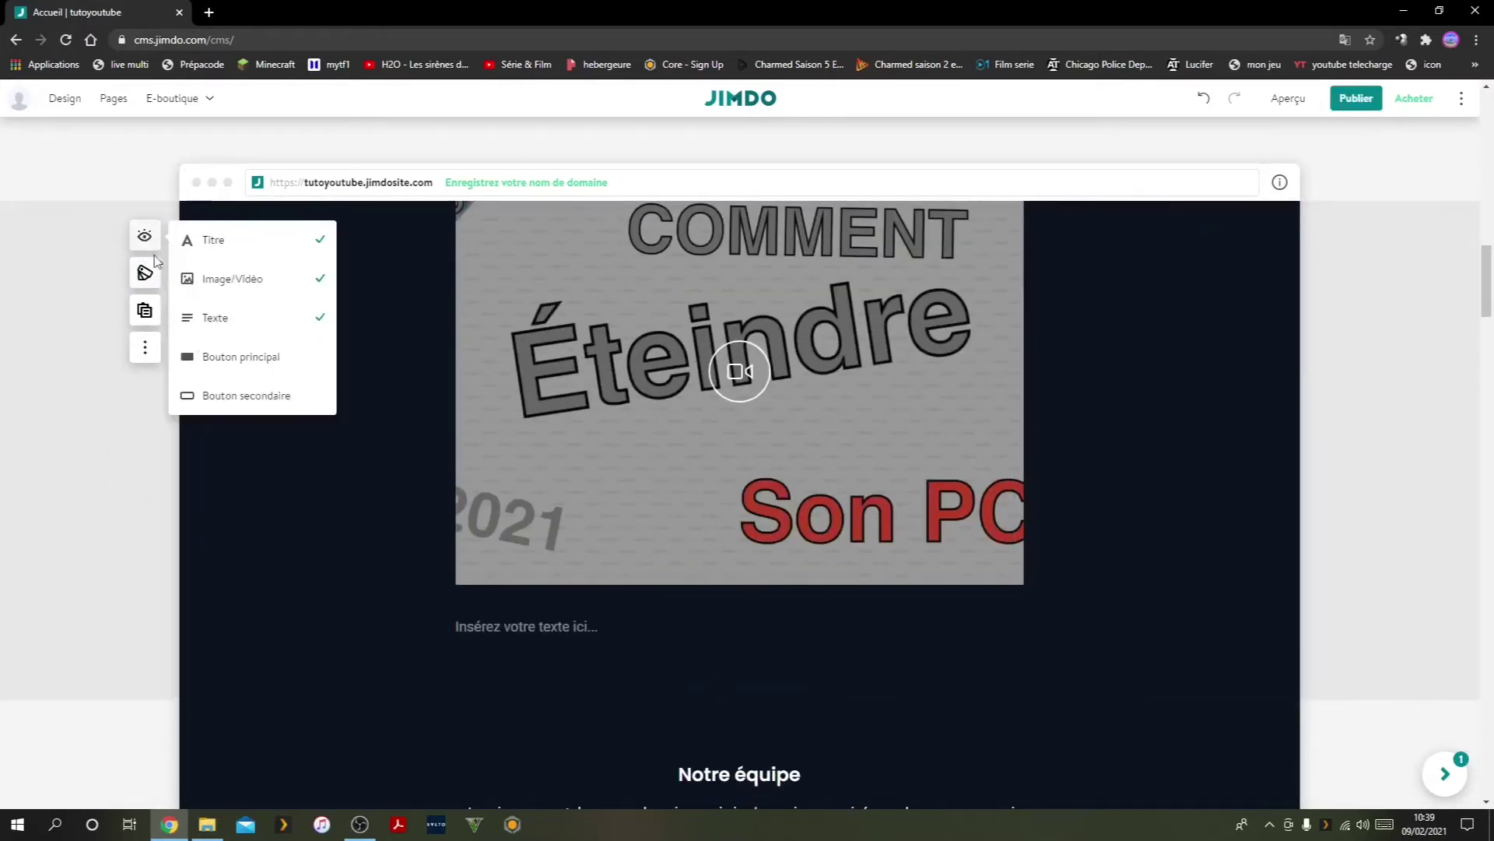
click(222, 333)
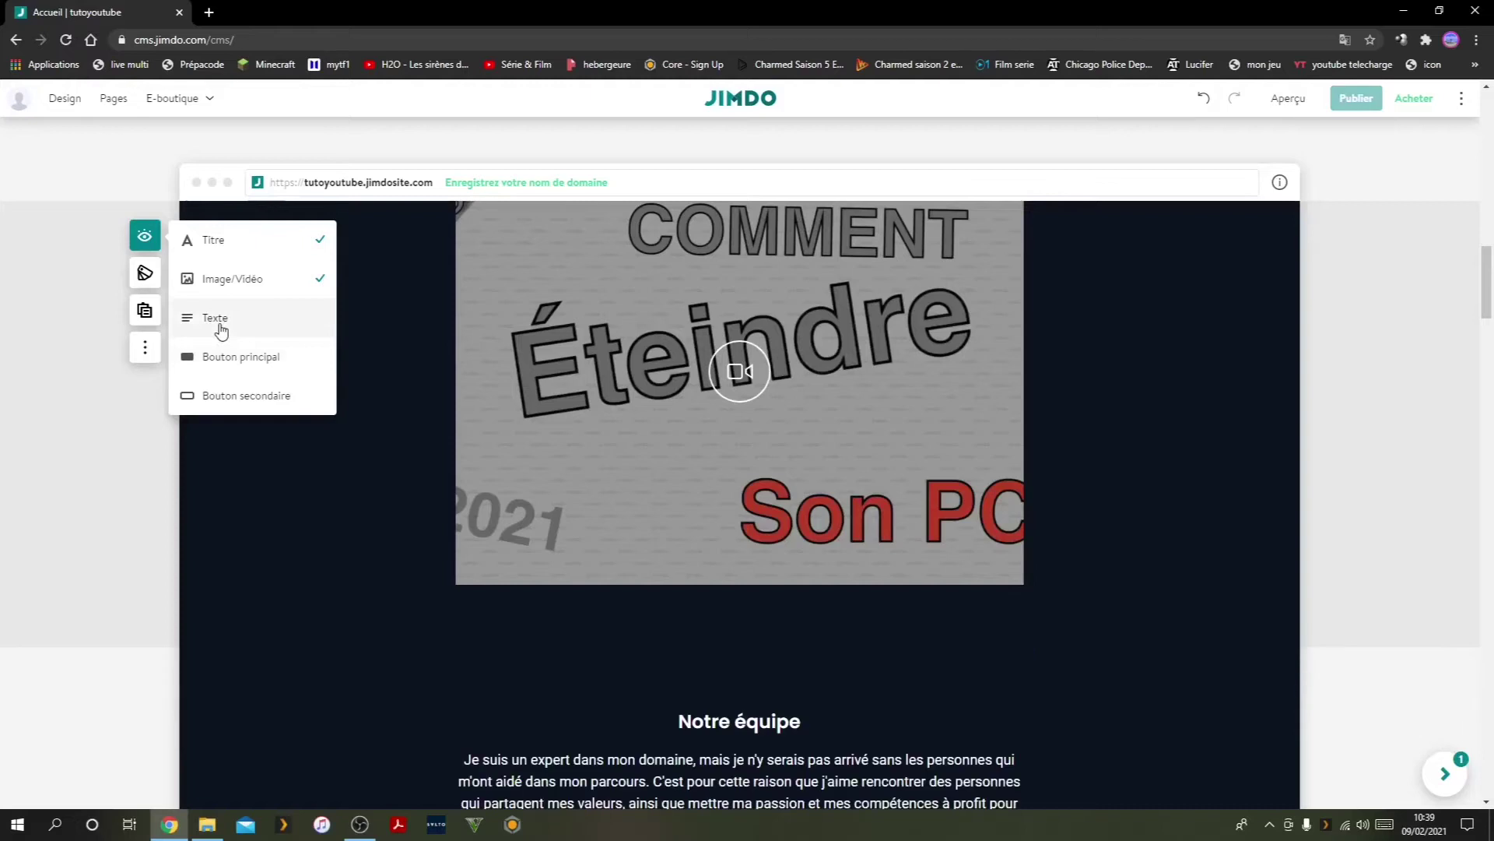
Show both the primary button and the secondary button in the video block.
click(231, 374)
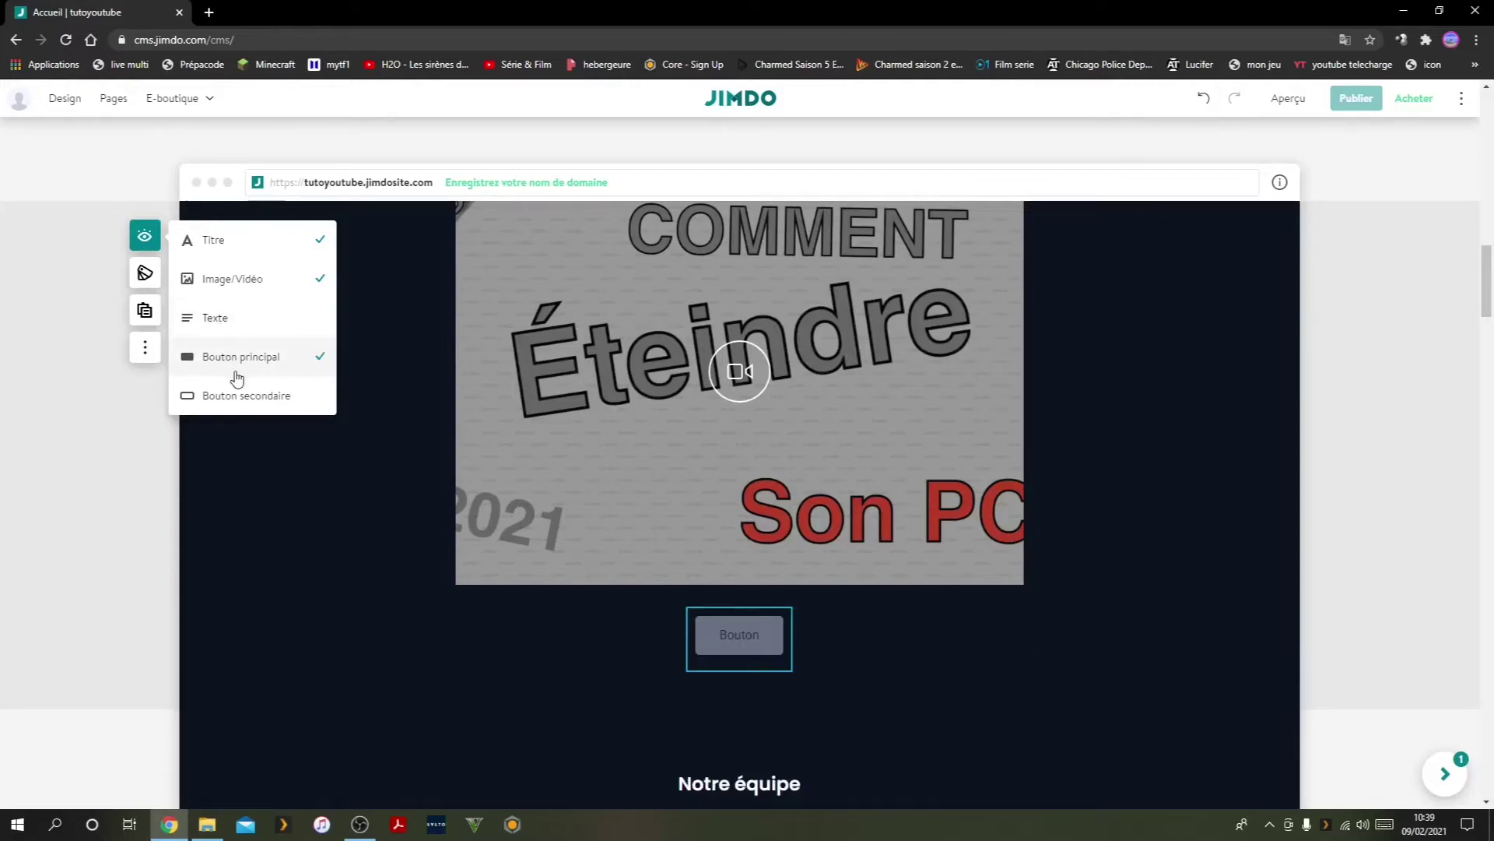
click(240, 398)
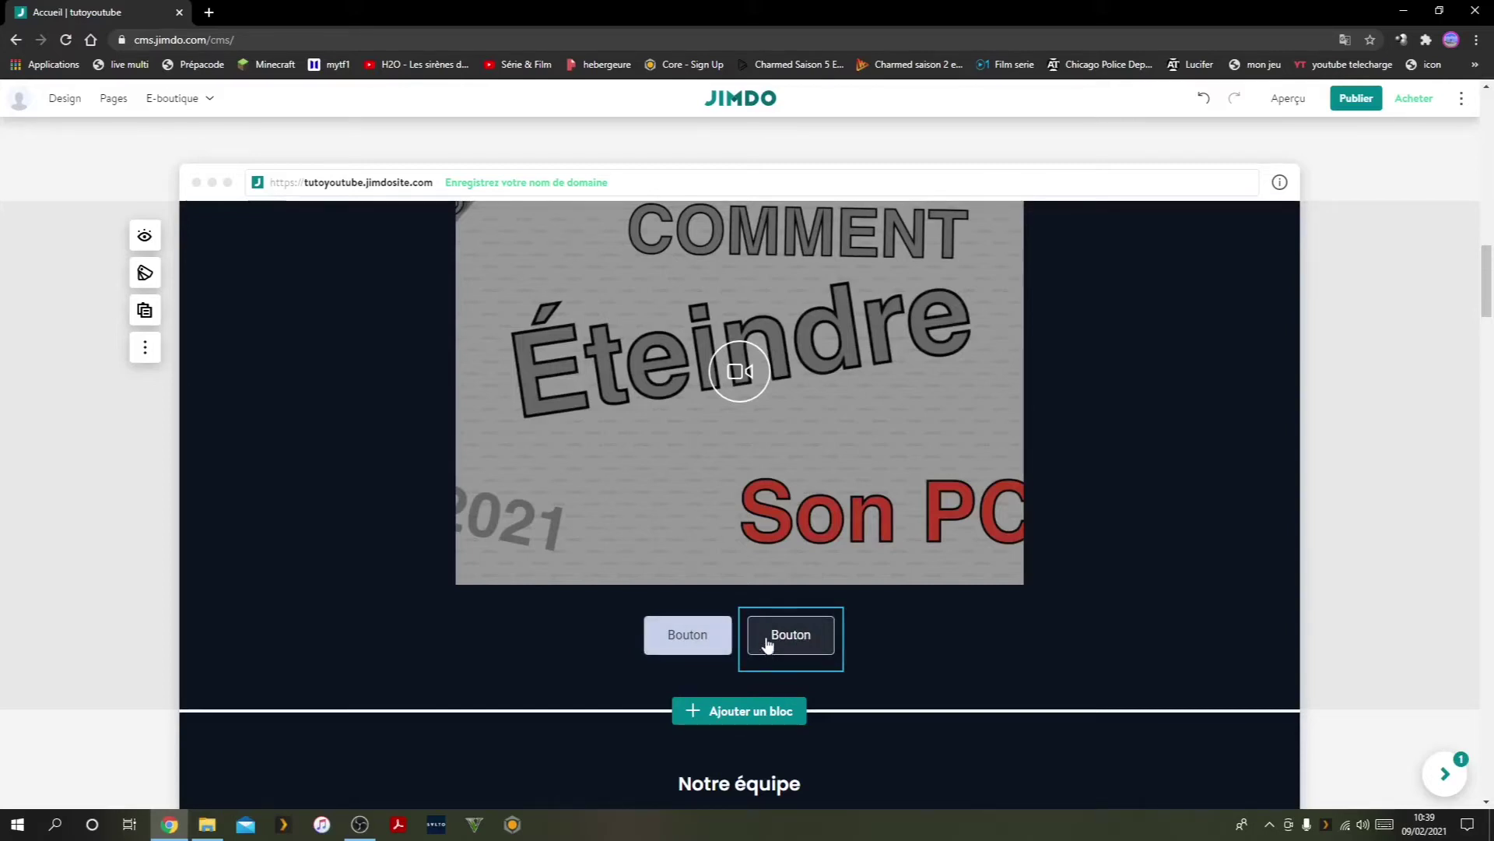
scroll(767, 643, down, 2)
Examine which elements can be shown or hidden in the "Notre équipe" text, song, "les différent tuto" and image list blocks.
click(145, 235)
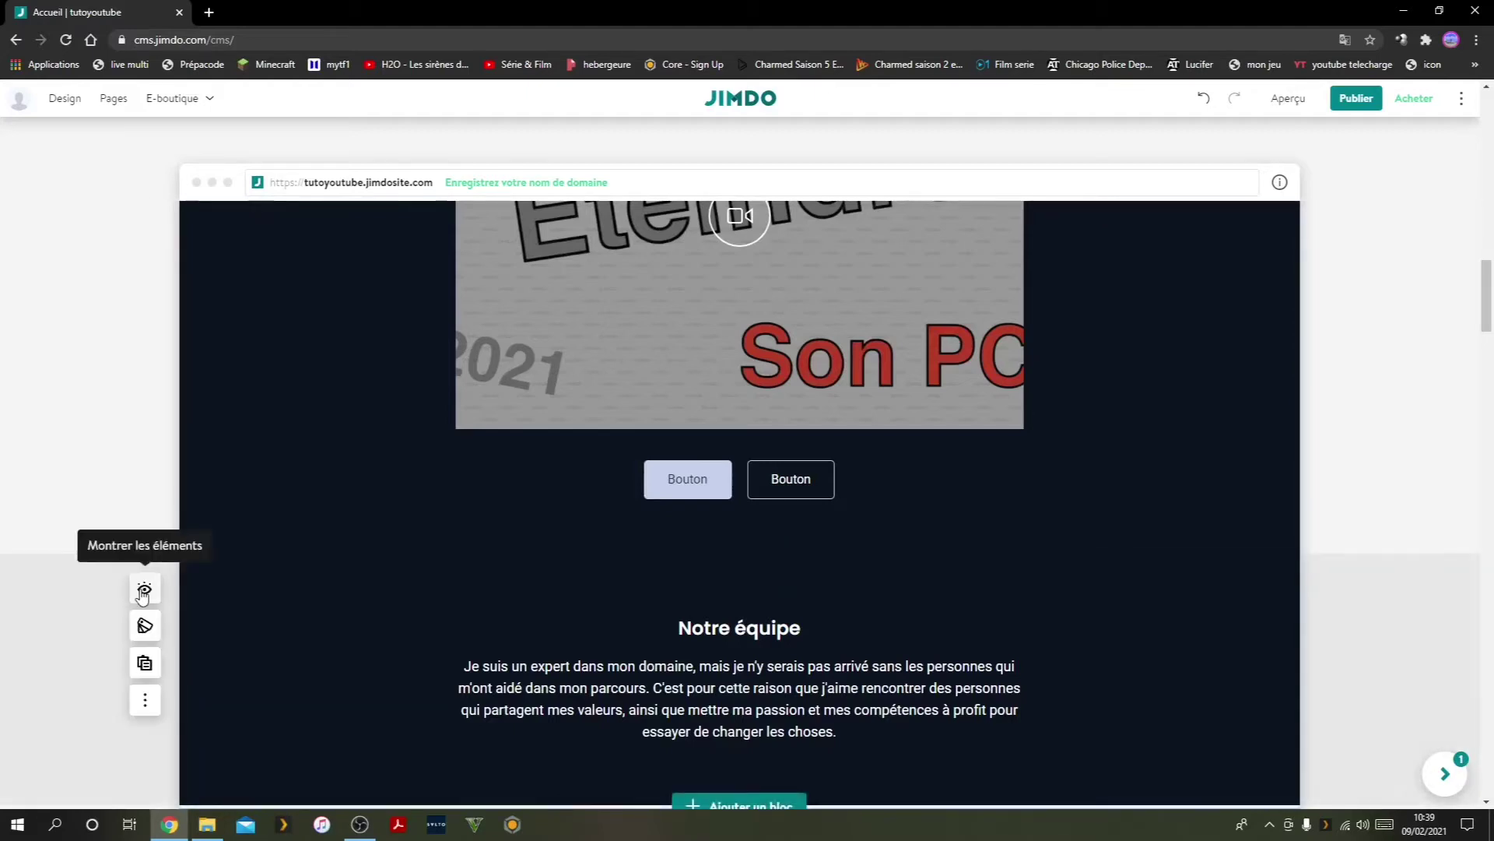
click(145, 589)
scroll(394, 623, down, 5)
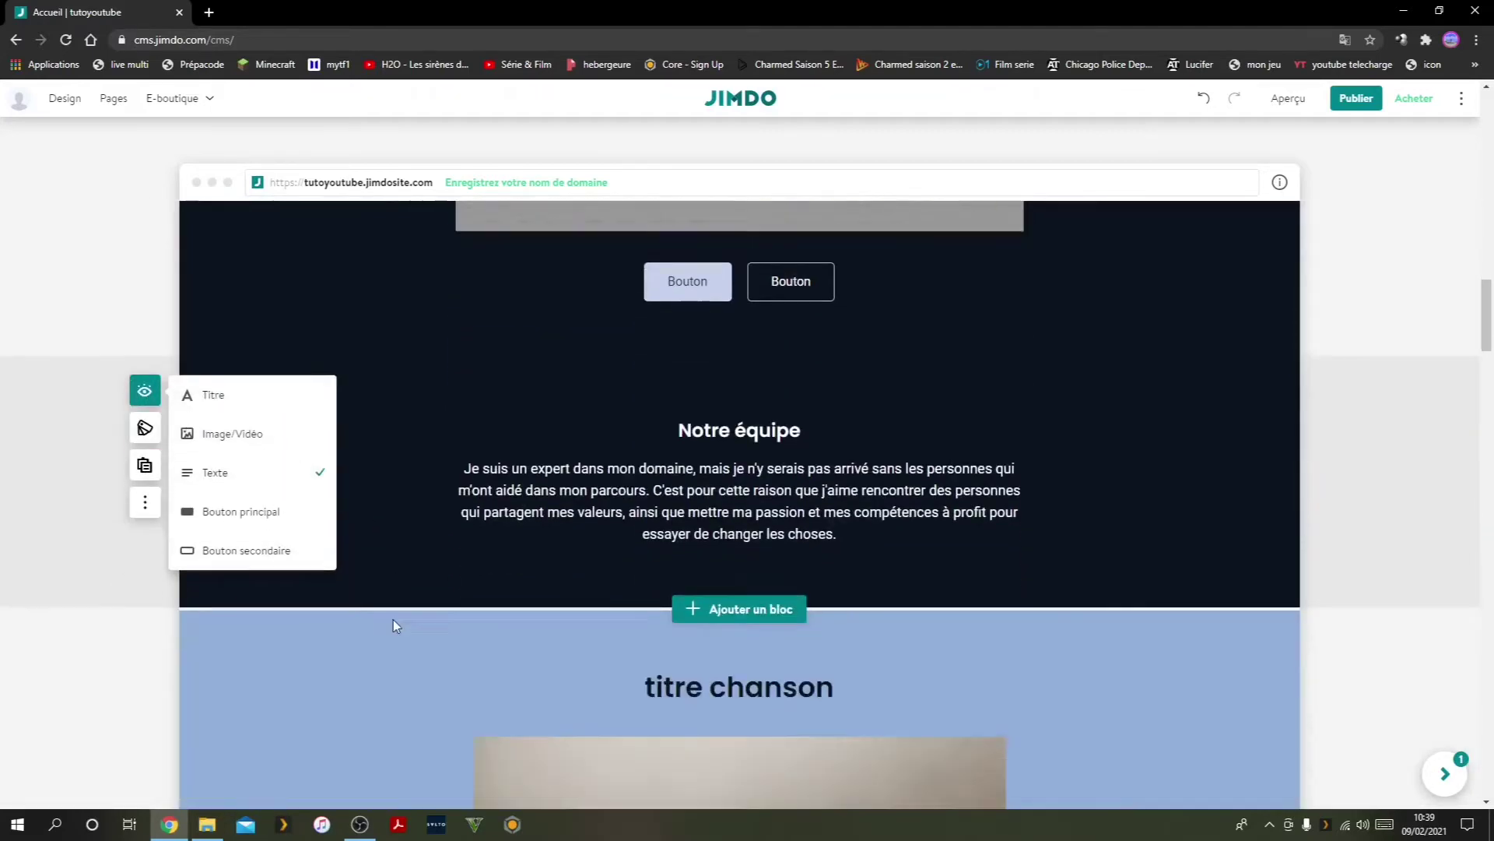
click(140, 455)
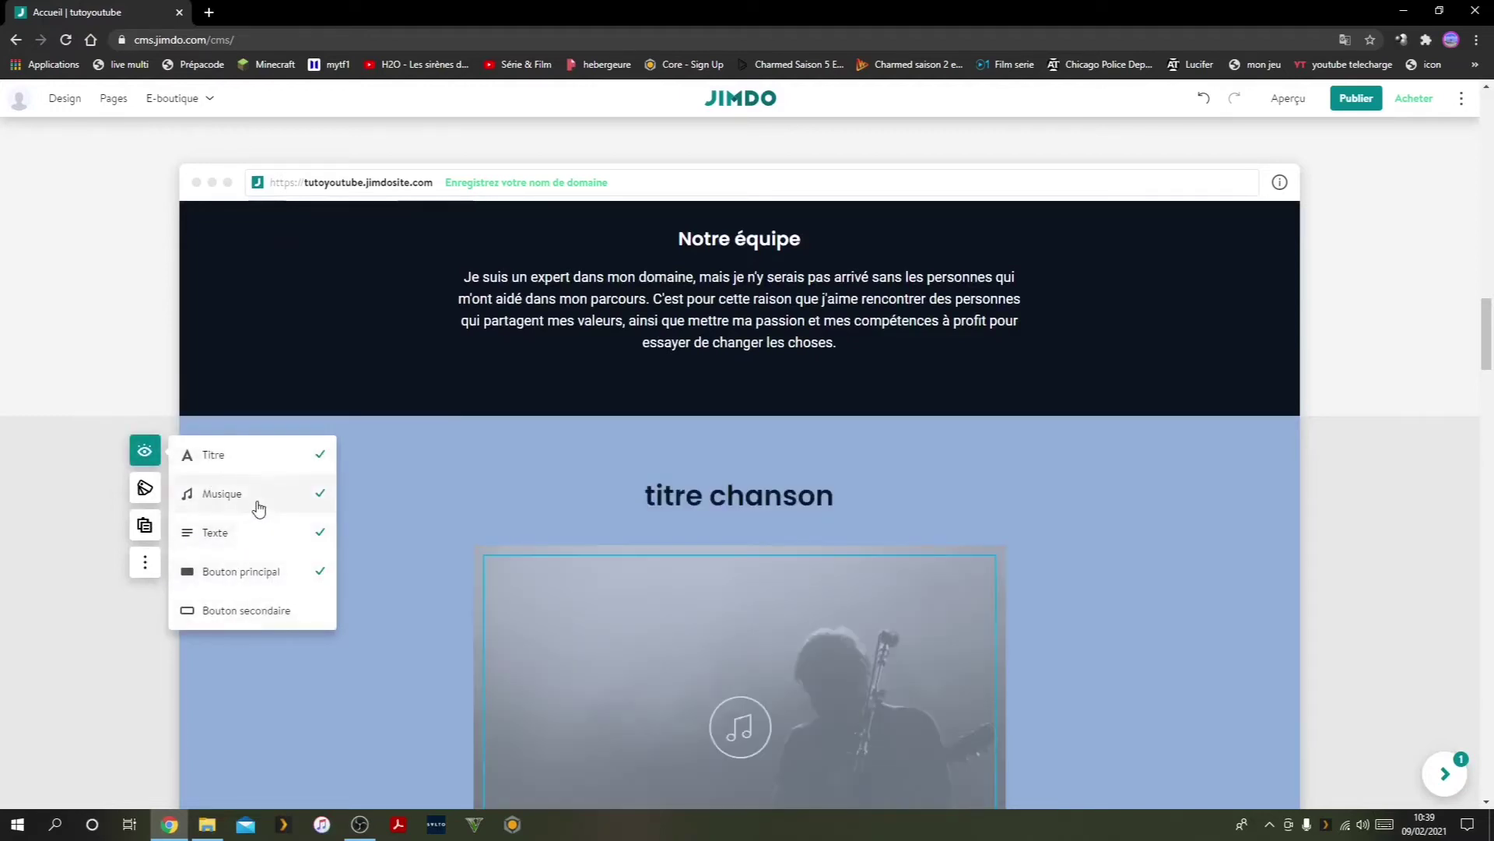
click(470, 600)
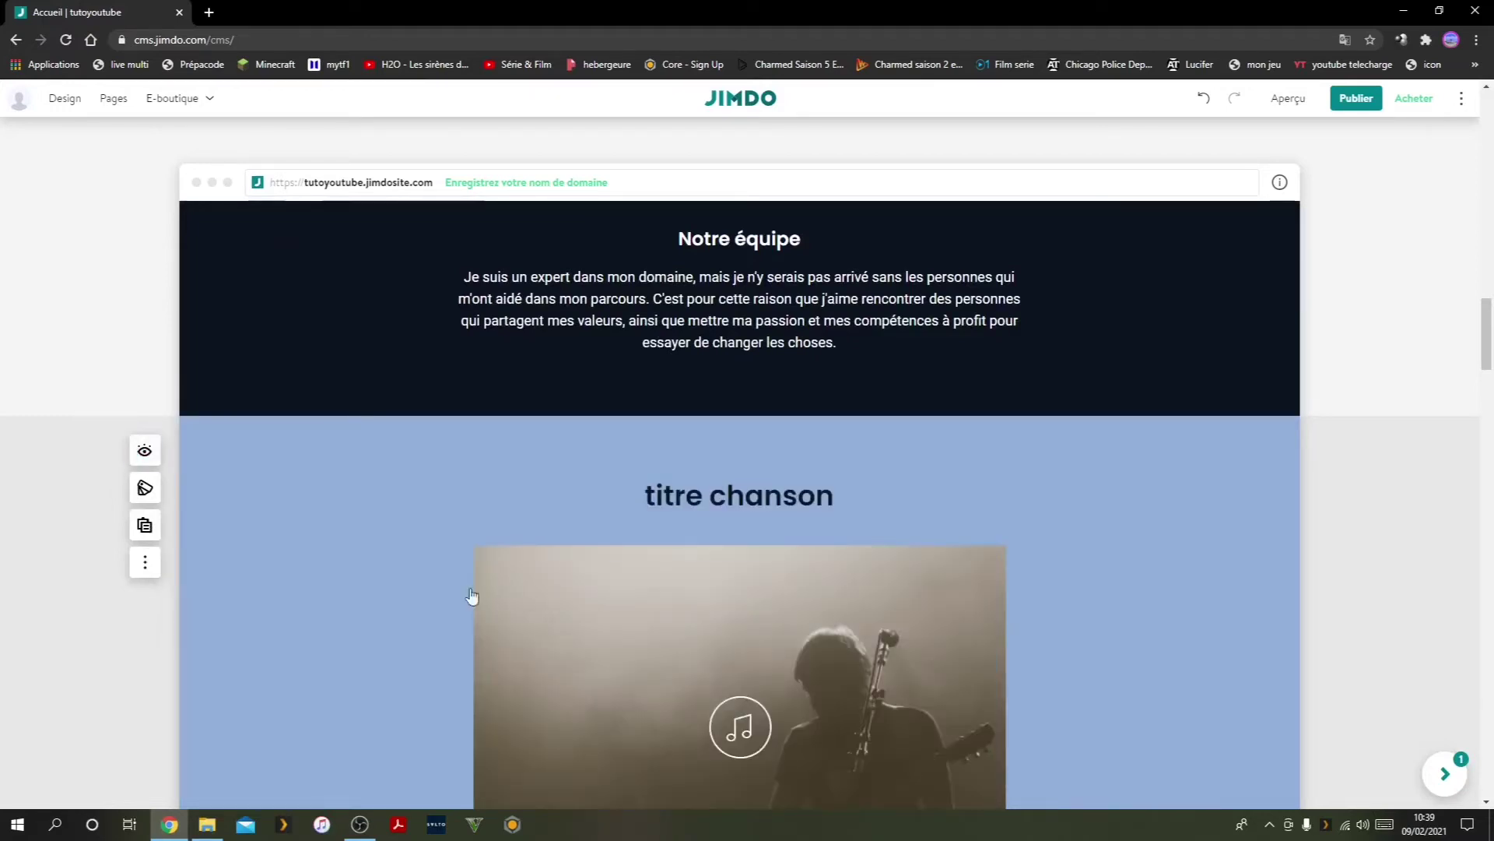
scroll(418, 594, down, 5)
scroll(397, 579, down, 3)
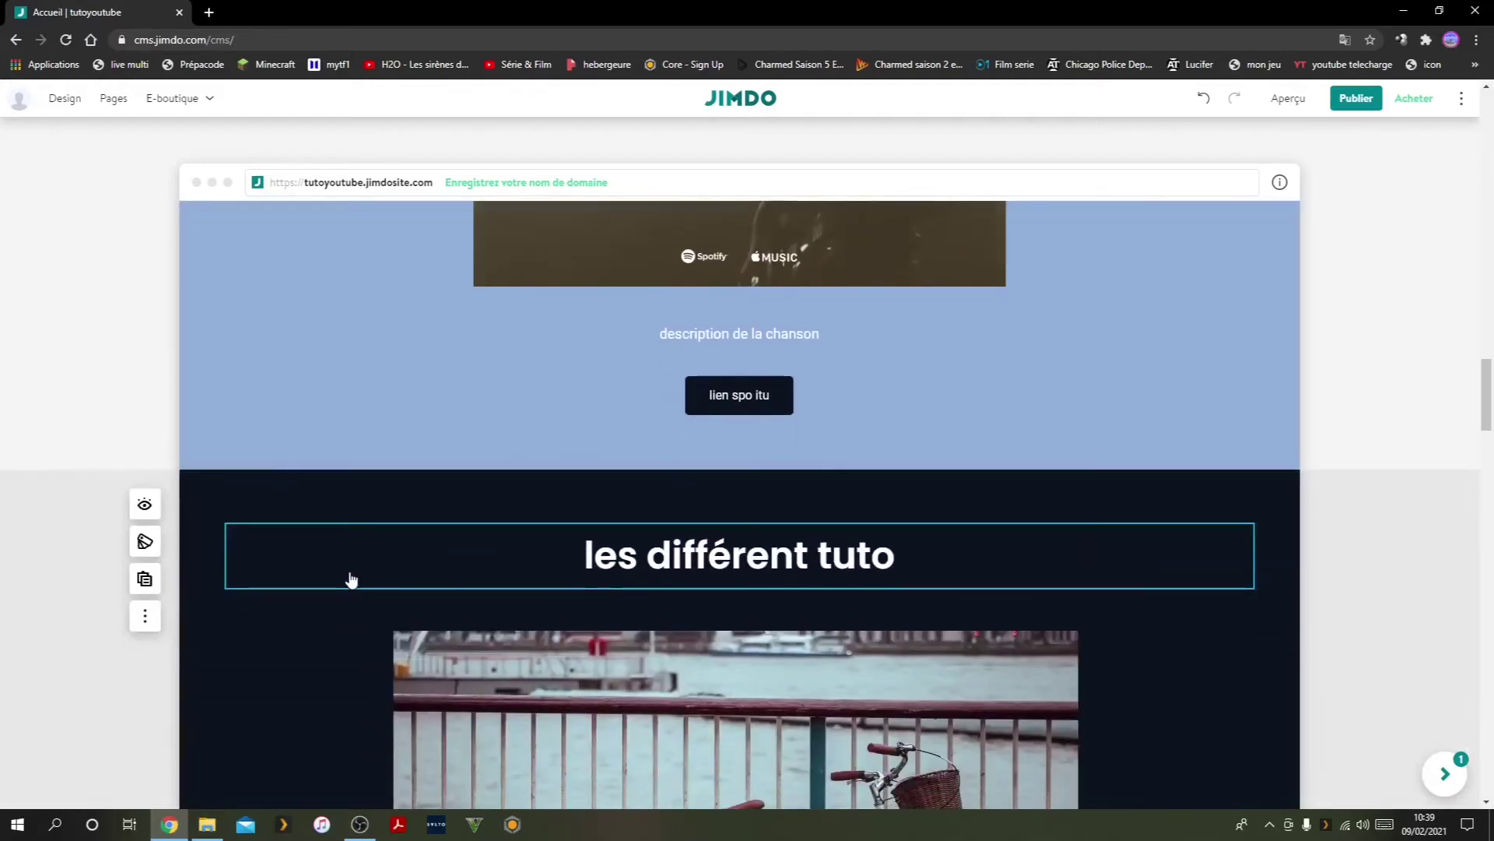
click(144, 507)
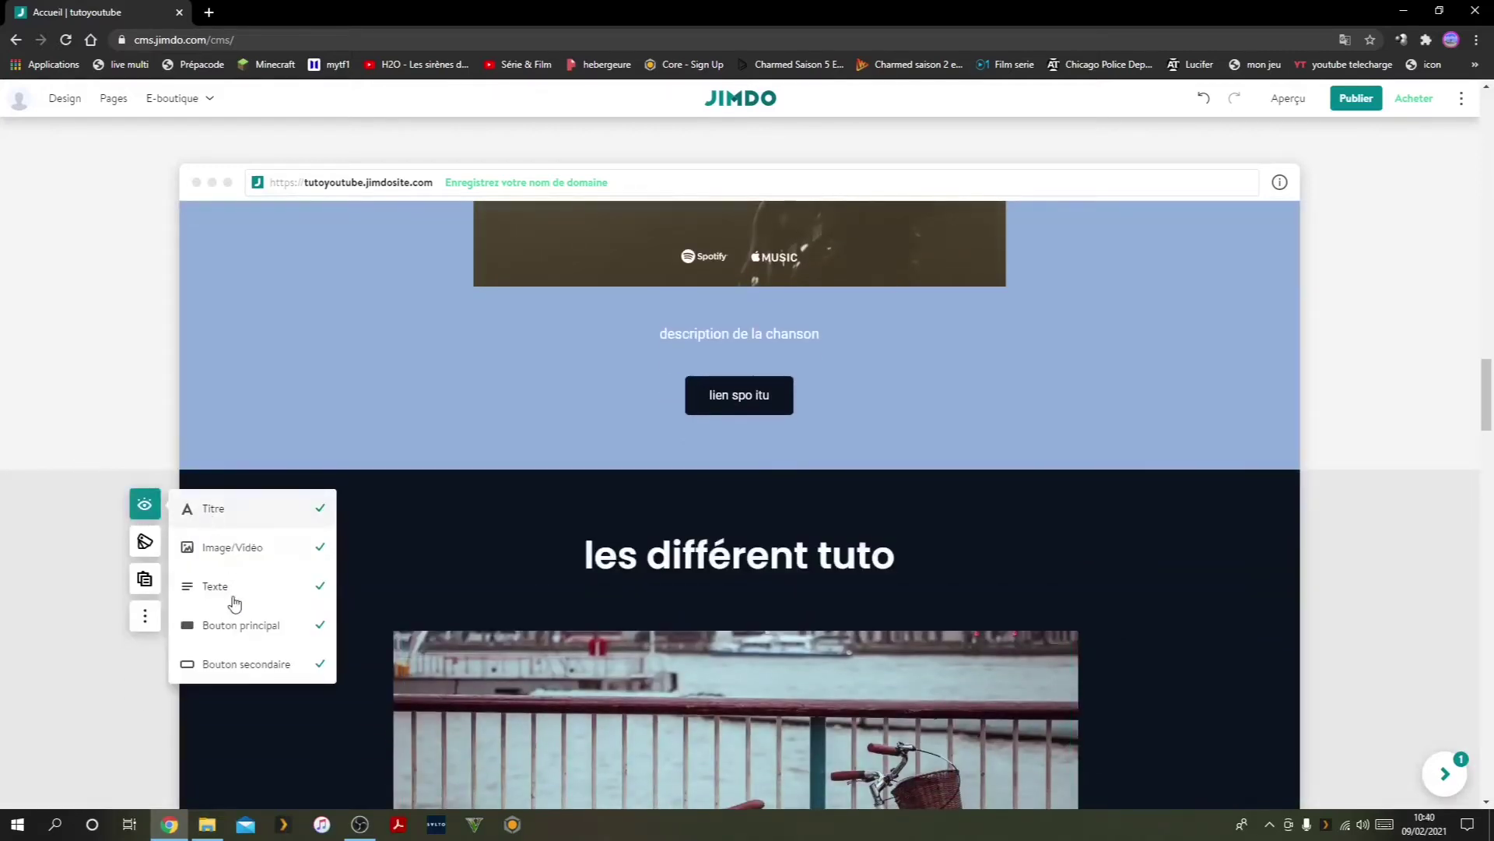
scroll(226, 666, down, 4)
scroll(228, 666, down, 9)
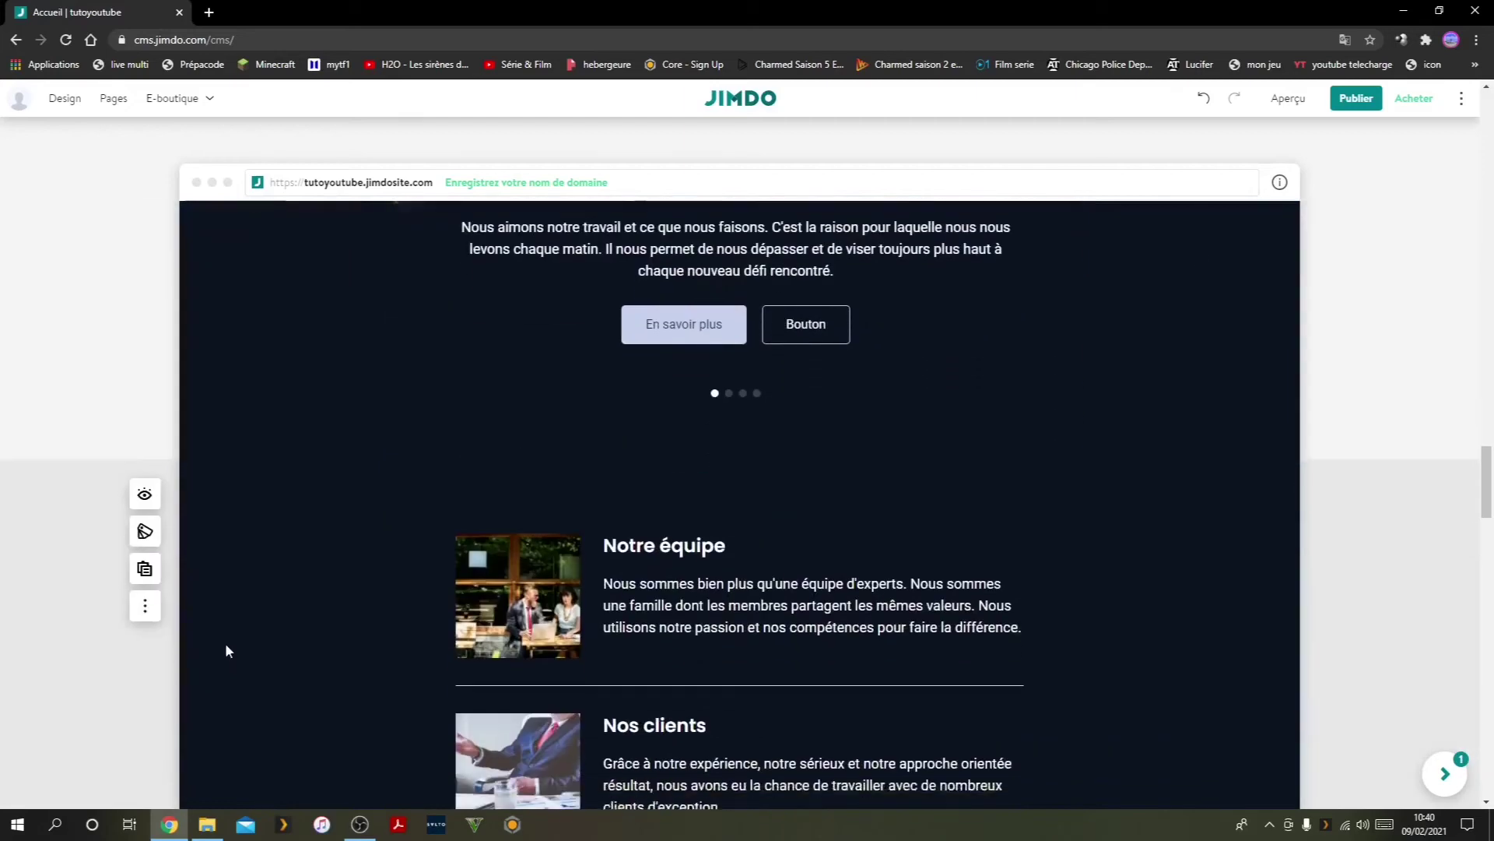
click(144, 375)
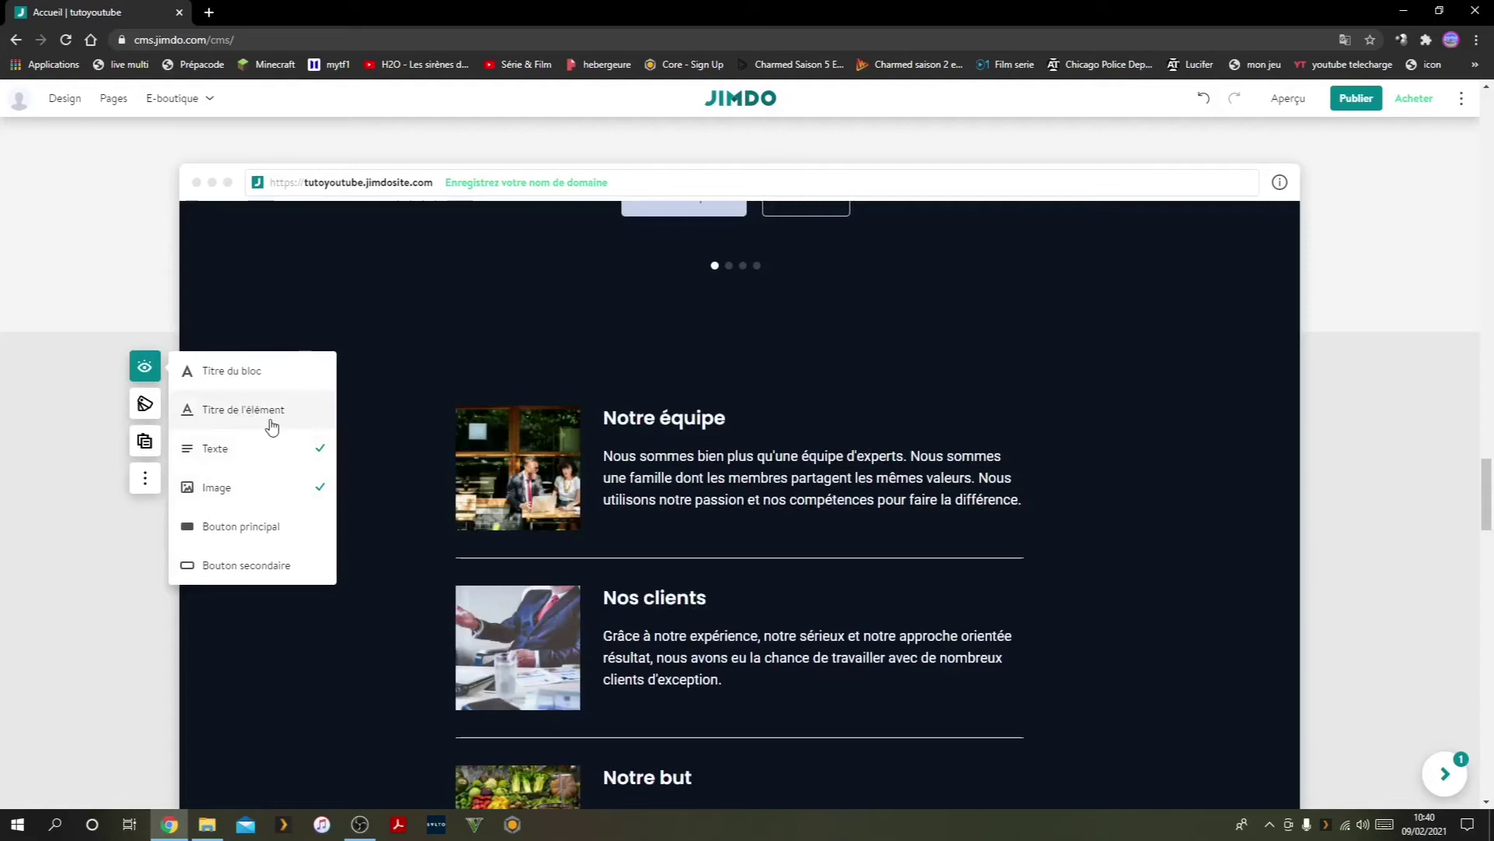
click(639, 418)
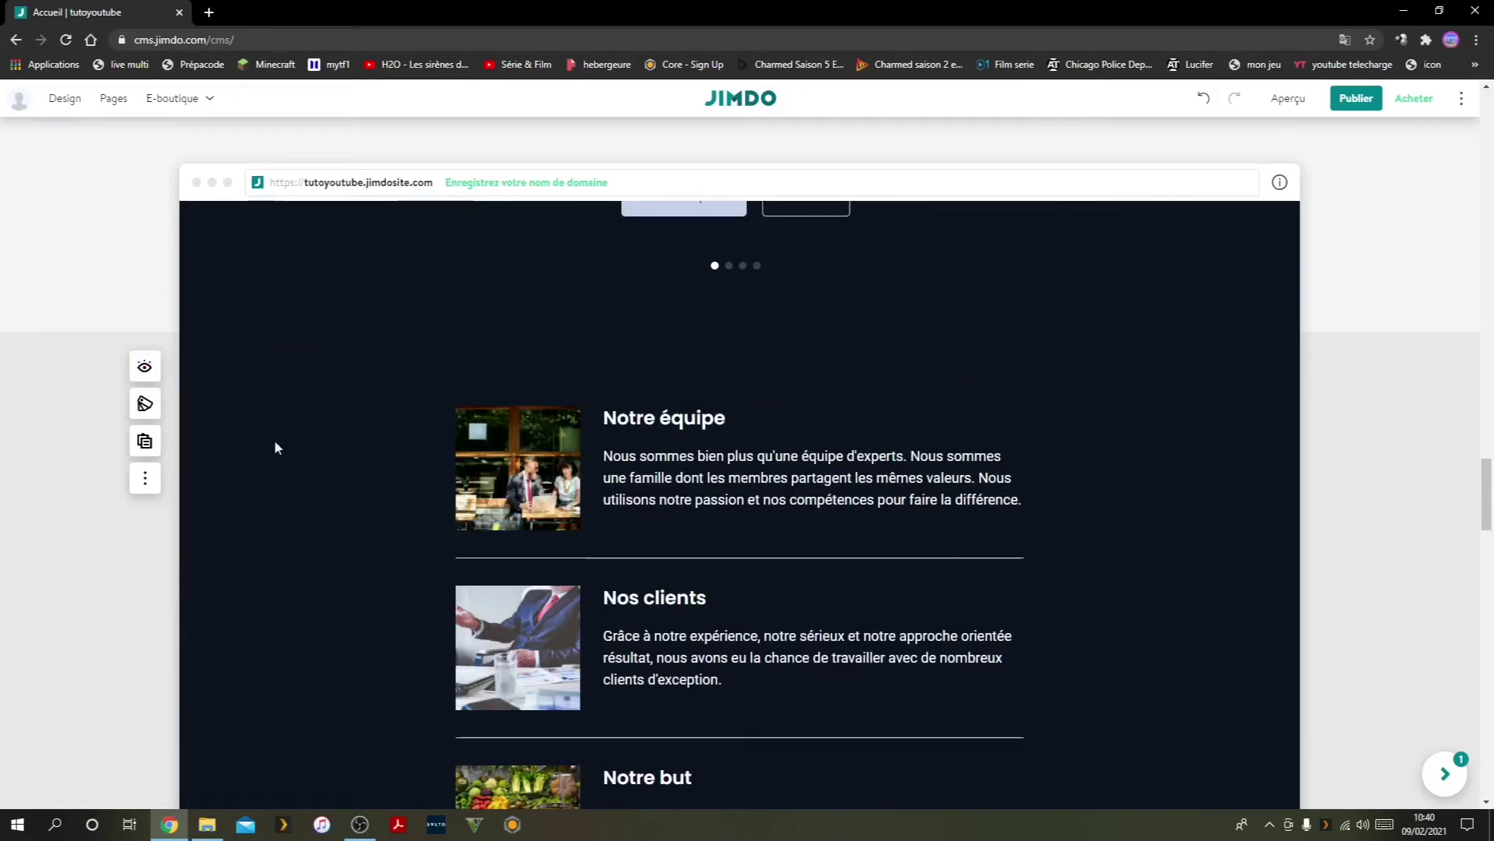
Show the element title in the "Notre équipe", "Nos clients" and "Notre but" image list block.
click(148, 368)
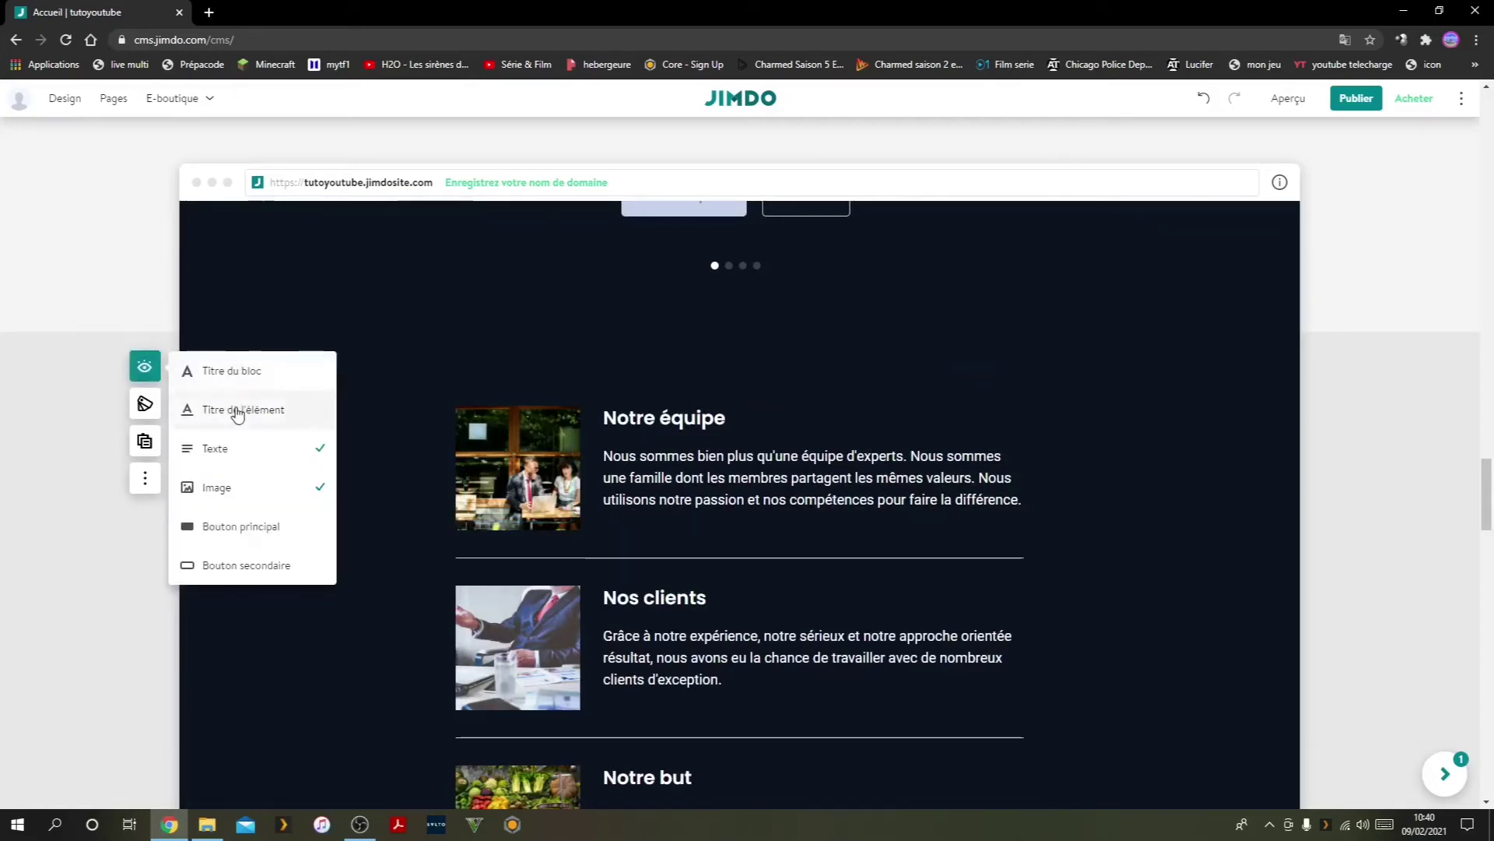
click(237, 413)
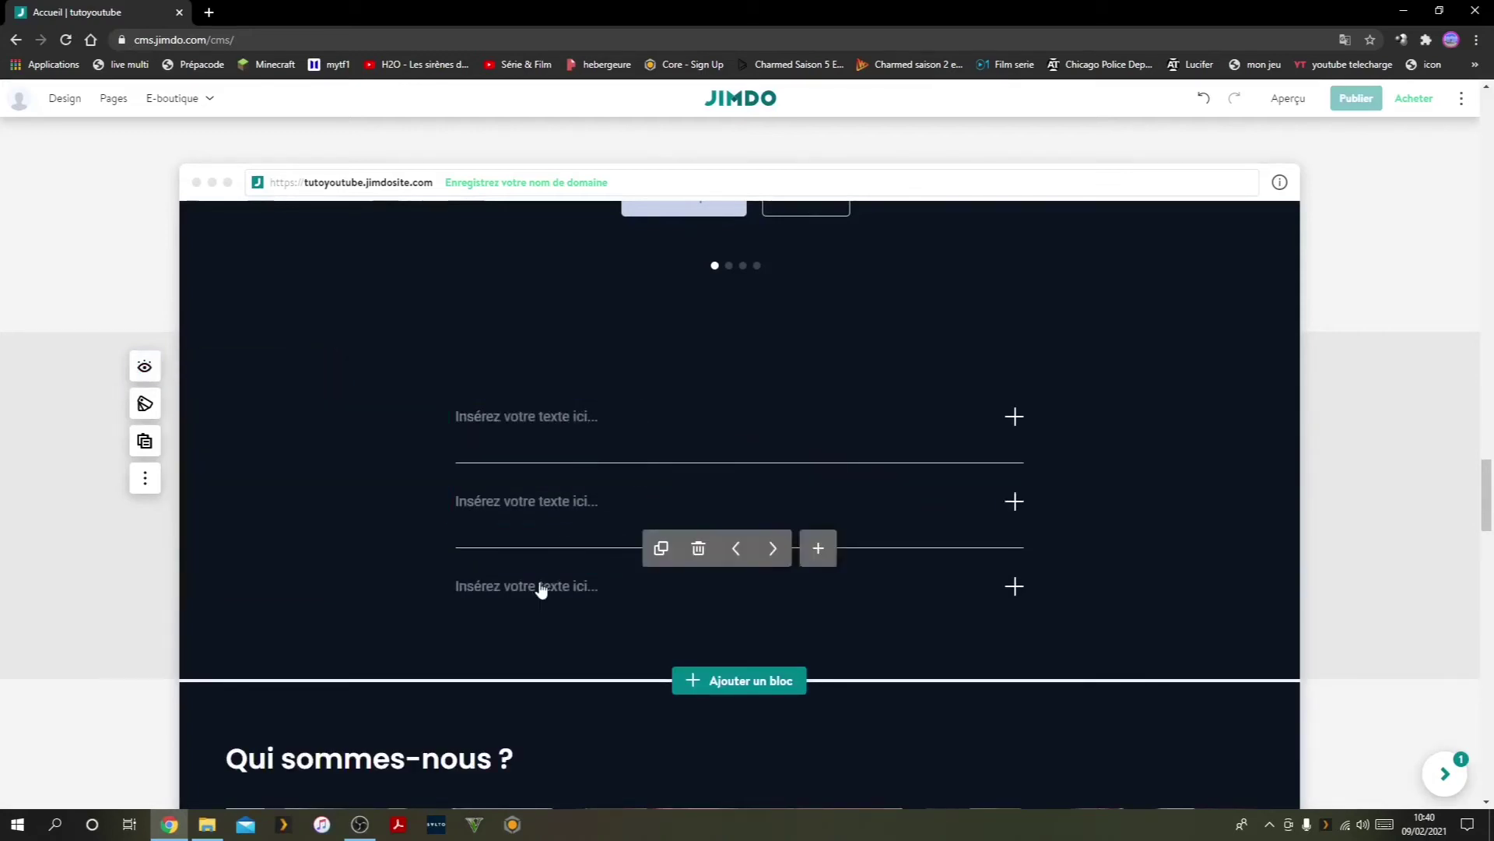
scroll(596, 502, up, 5)
scroll(599, 503, down, 4)
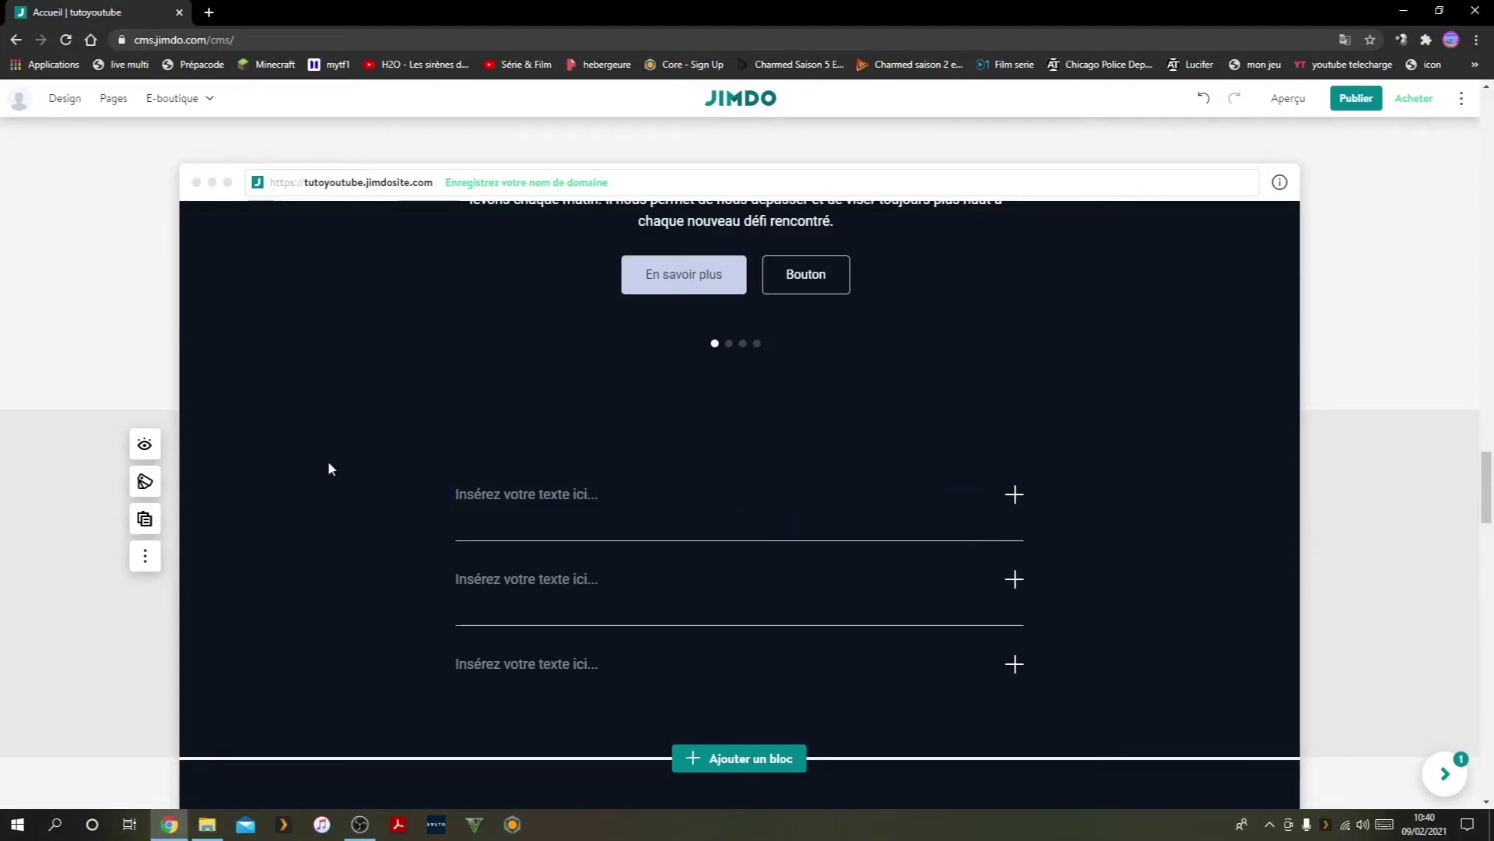
Examine which elements can be shown or hidden in the list block and the "Qui sommes-nous ?" column block.
click(158, 447)
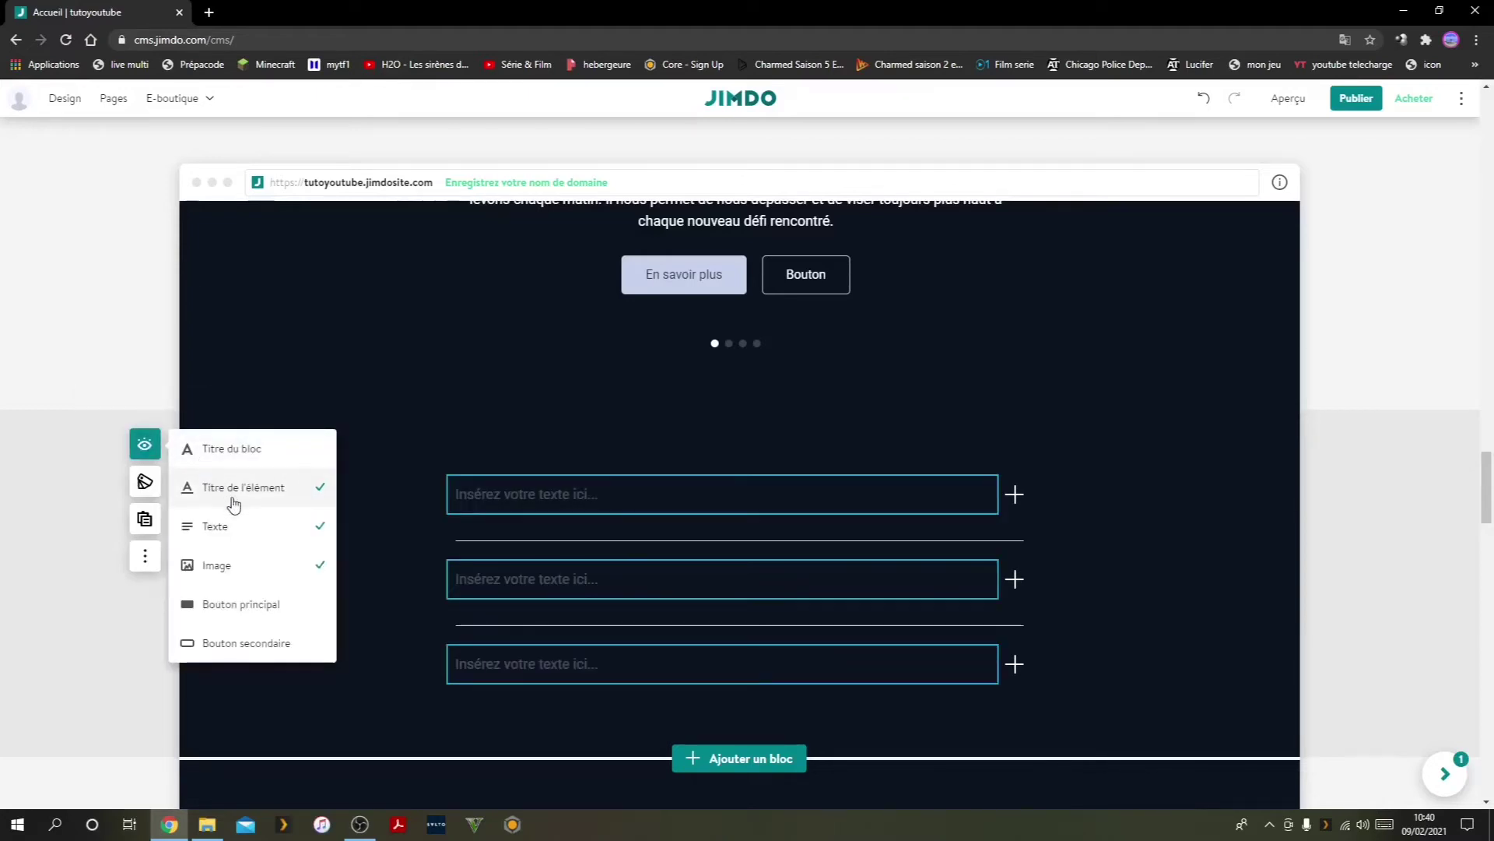
scroll(246, 686, down, 4)
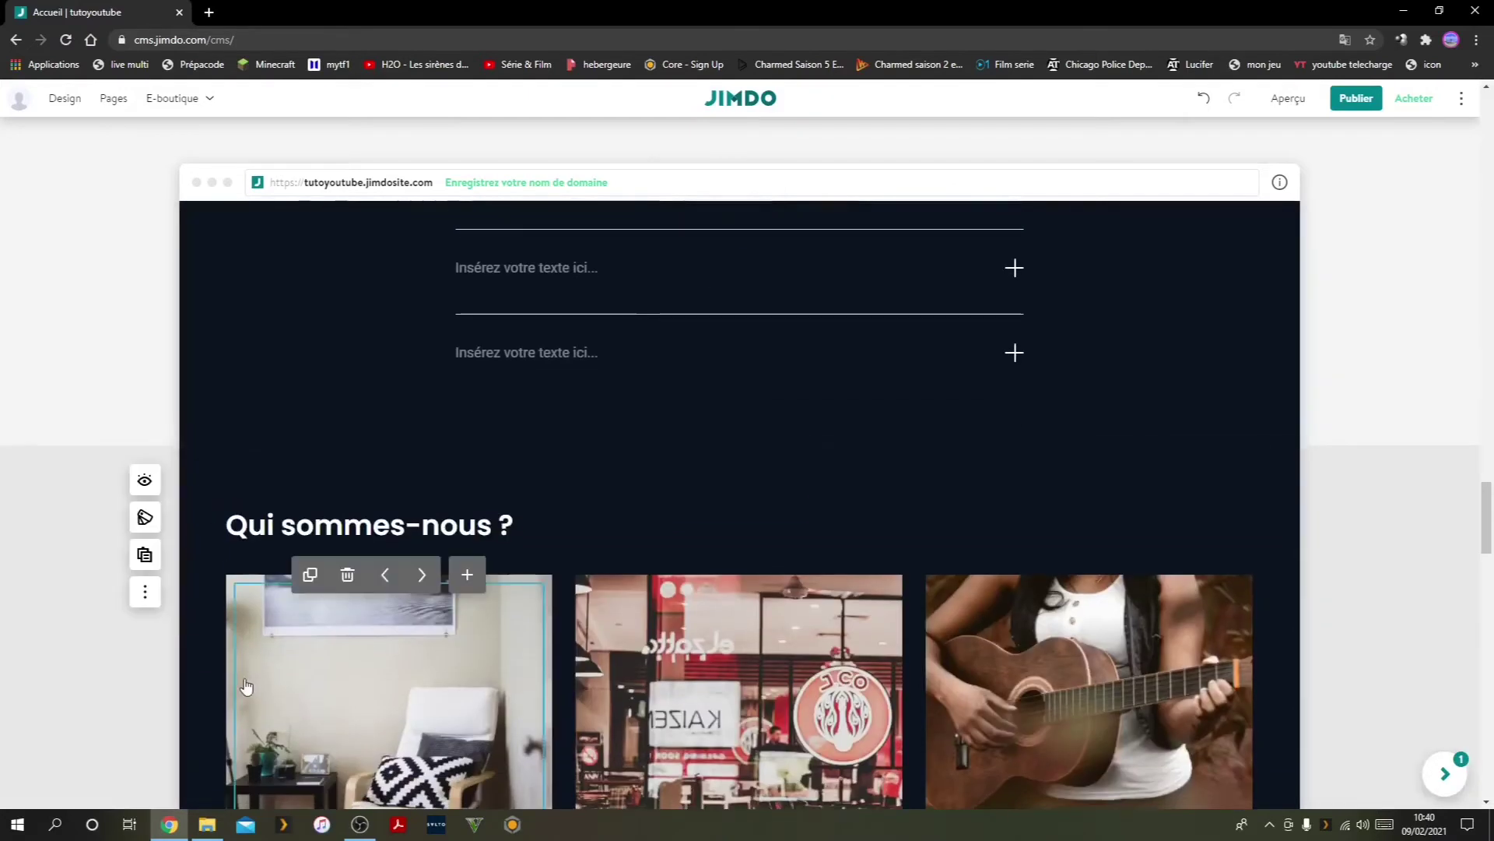
click(147, 483)
scroll(230, 642, down, 1)
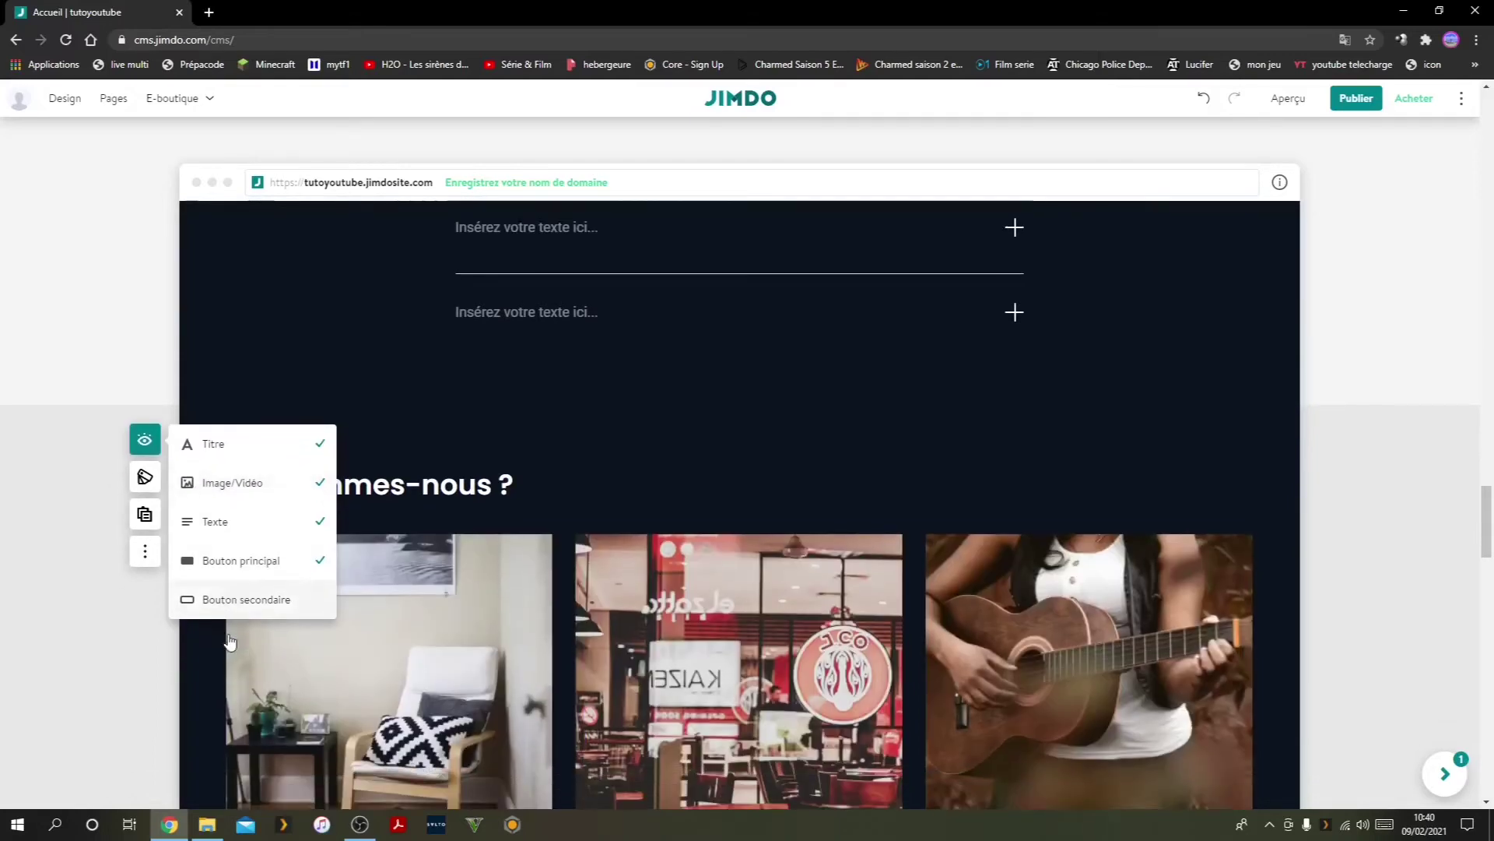
Show the text element on the images of the gallery block.
scroll(230, 642, down, 10)
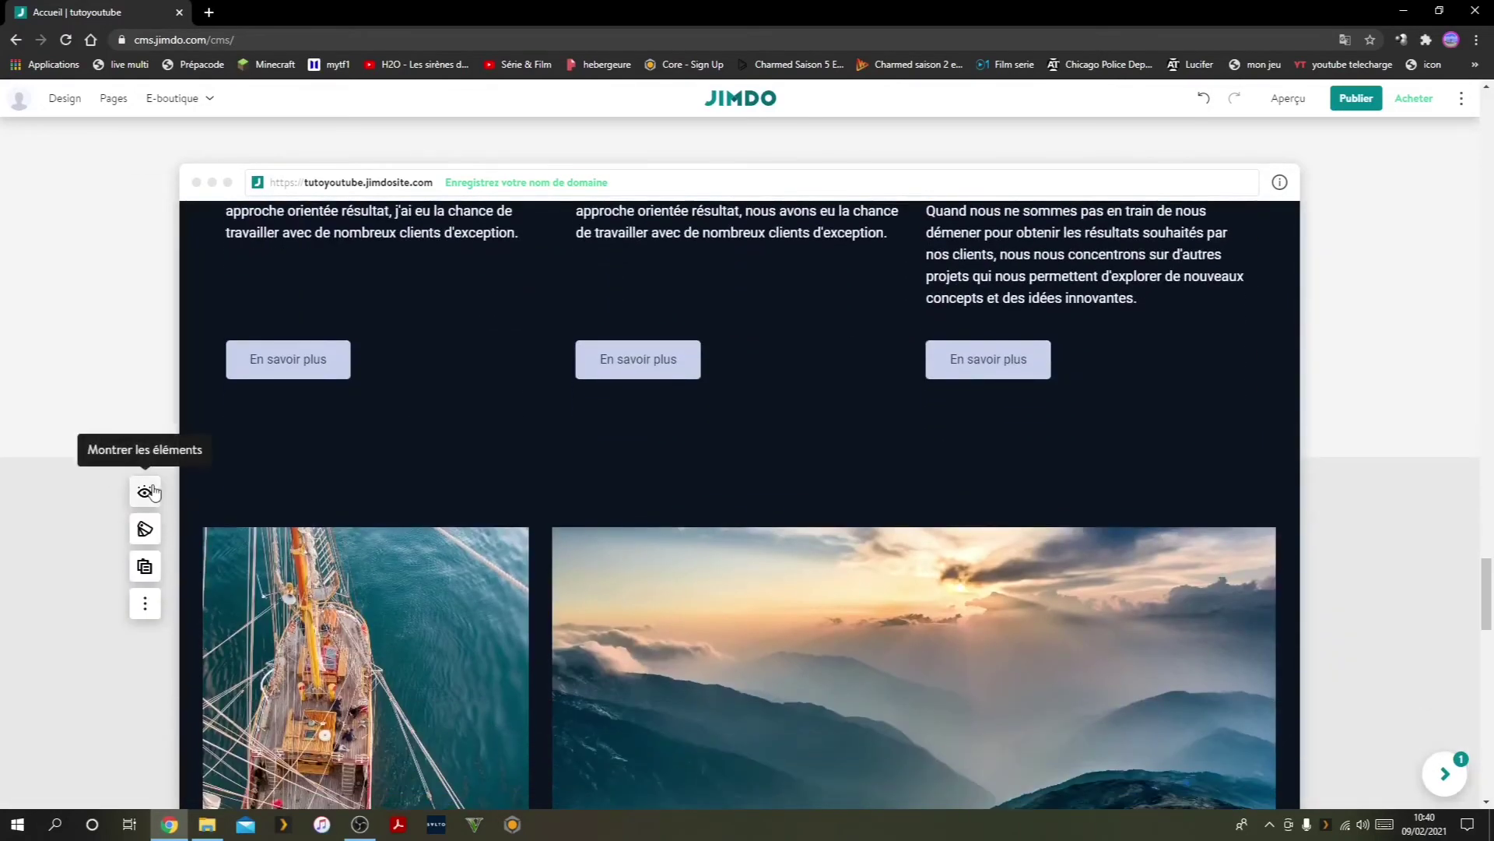
click(148, 491)
scroll(240, 536, down, 1)
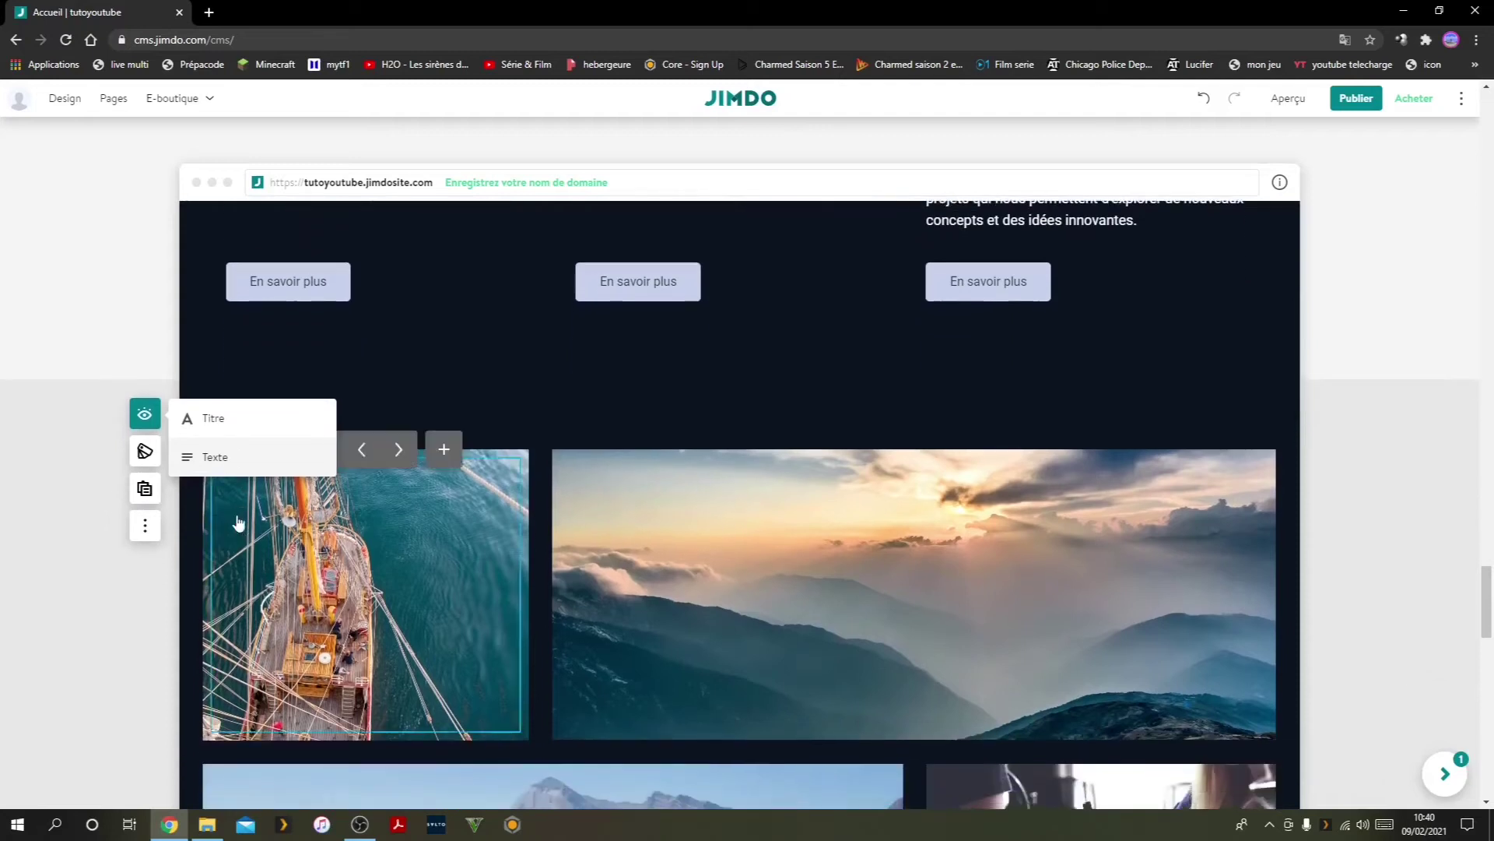
click(226, 457)
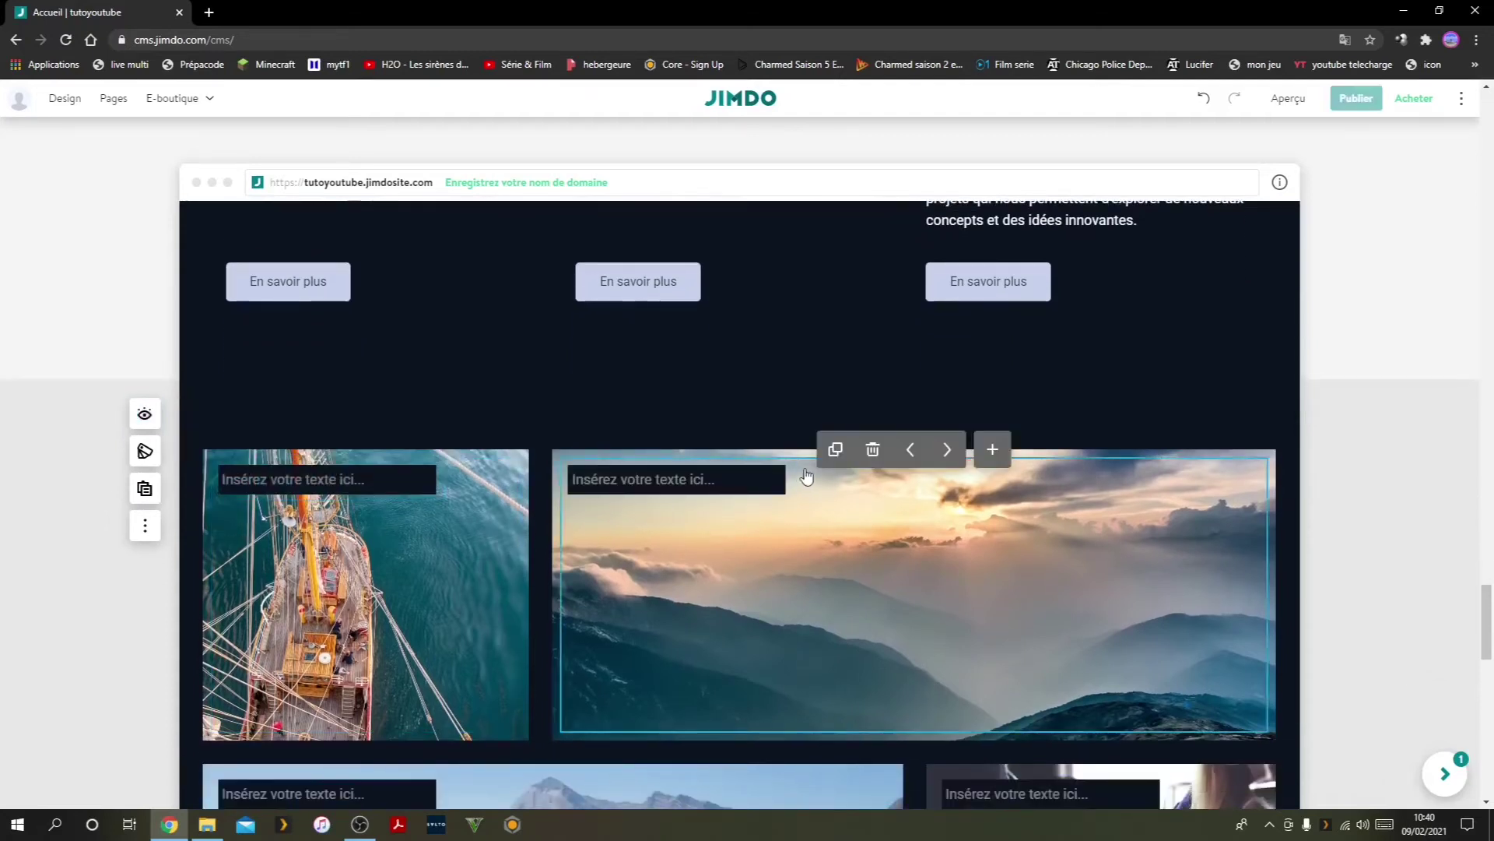
Enter "bateau" as the text on the gallery's ship image.
click(357, 488)
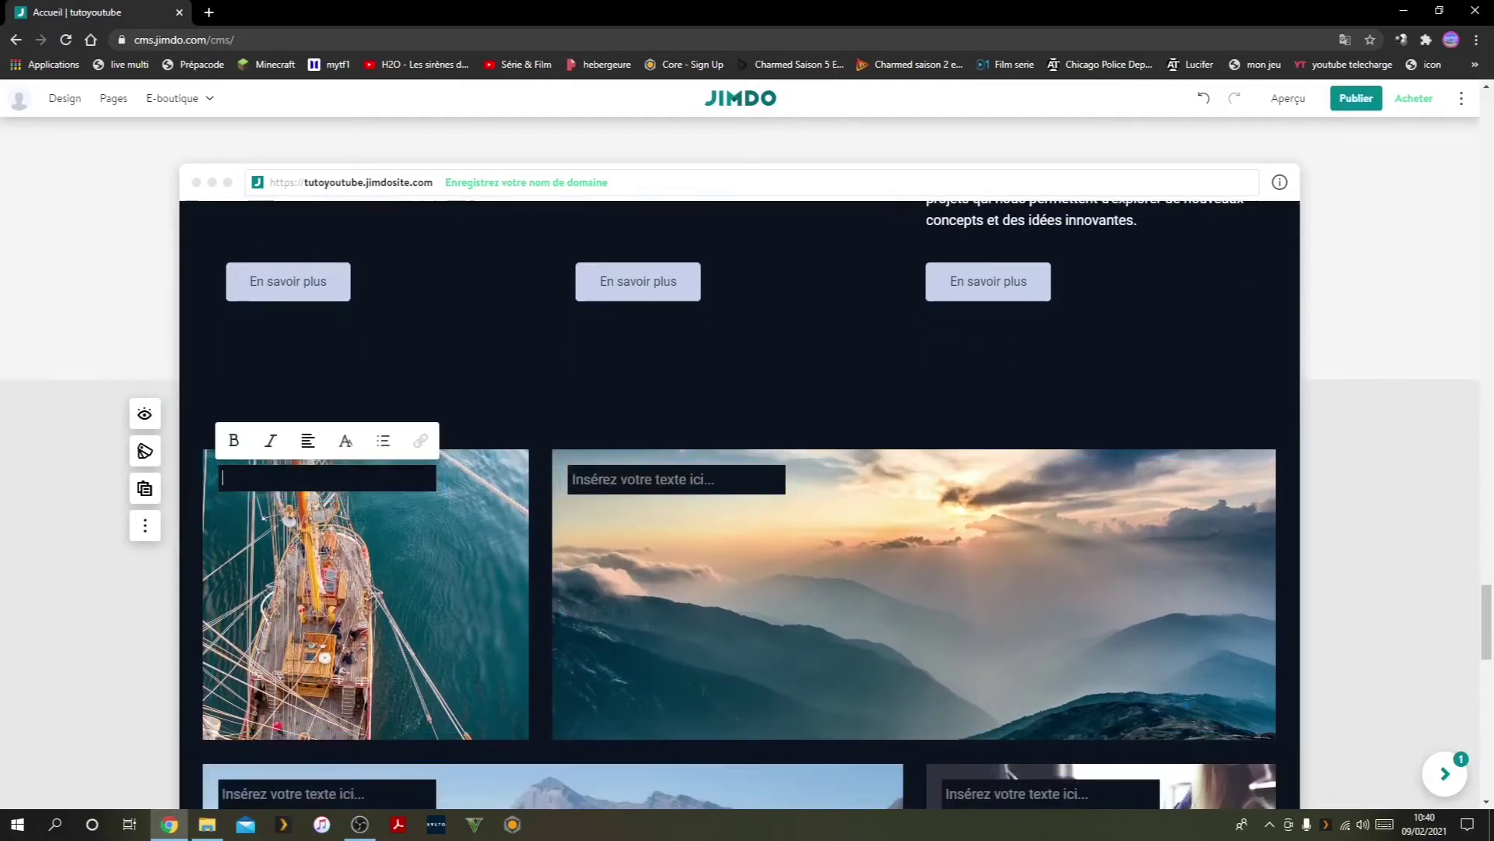
text(b)
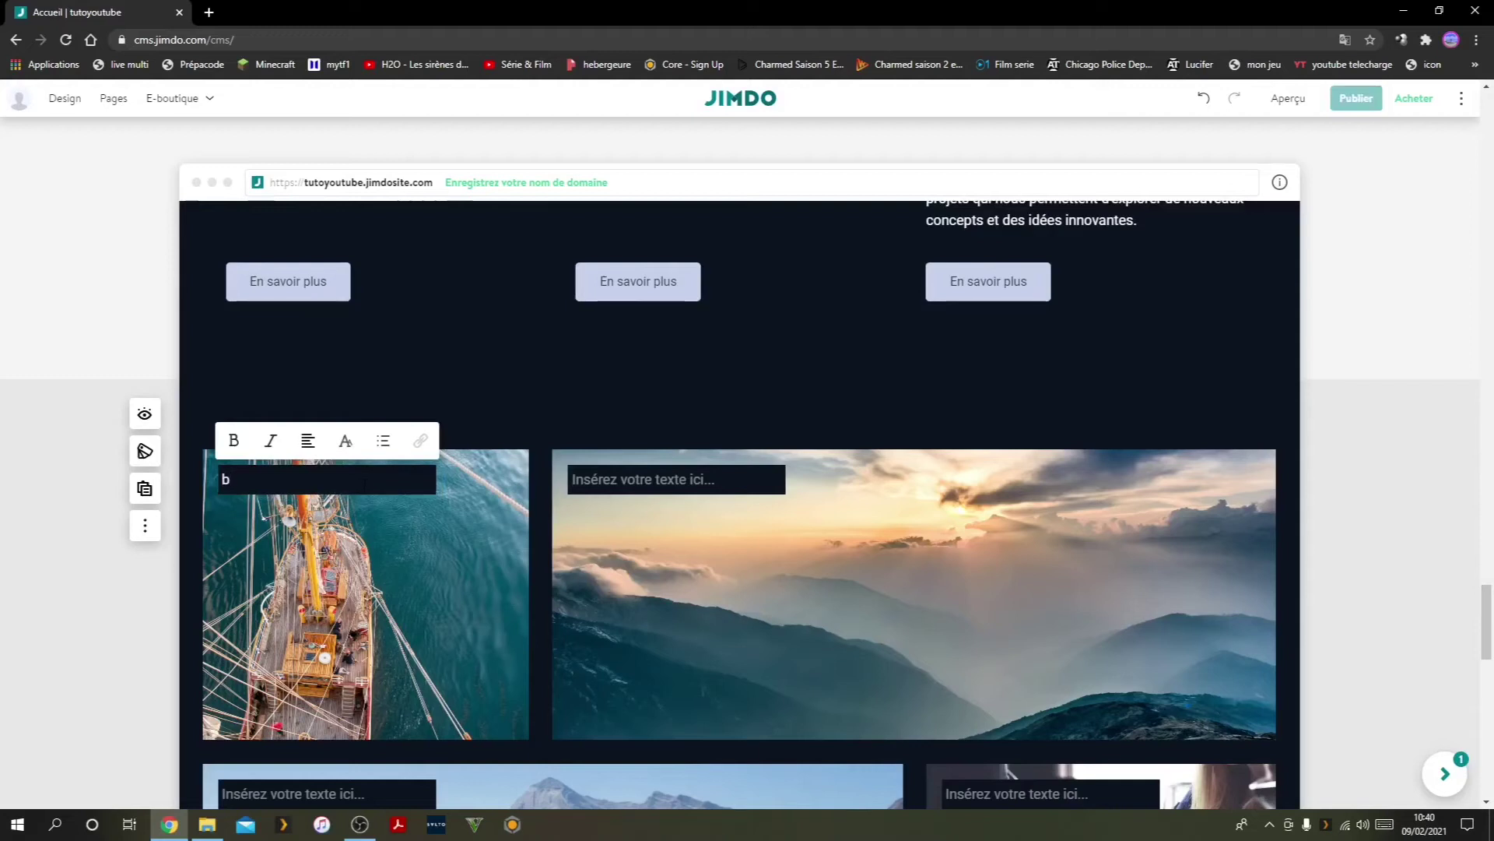
text(ate)
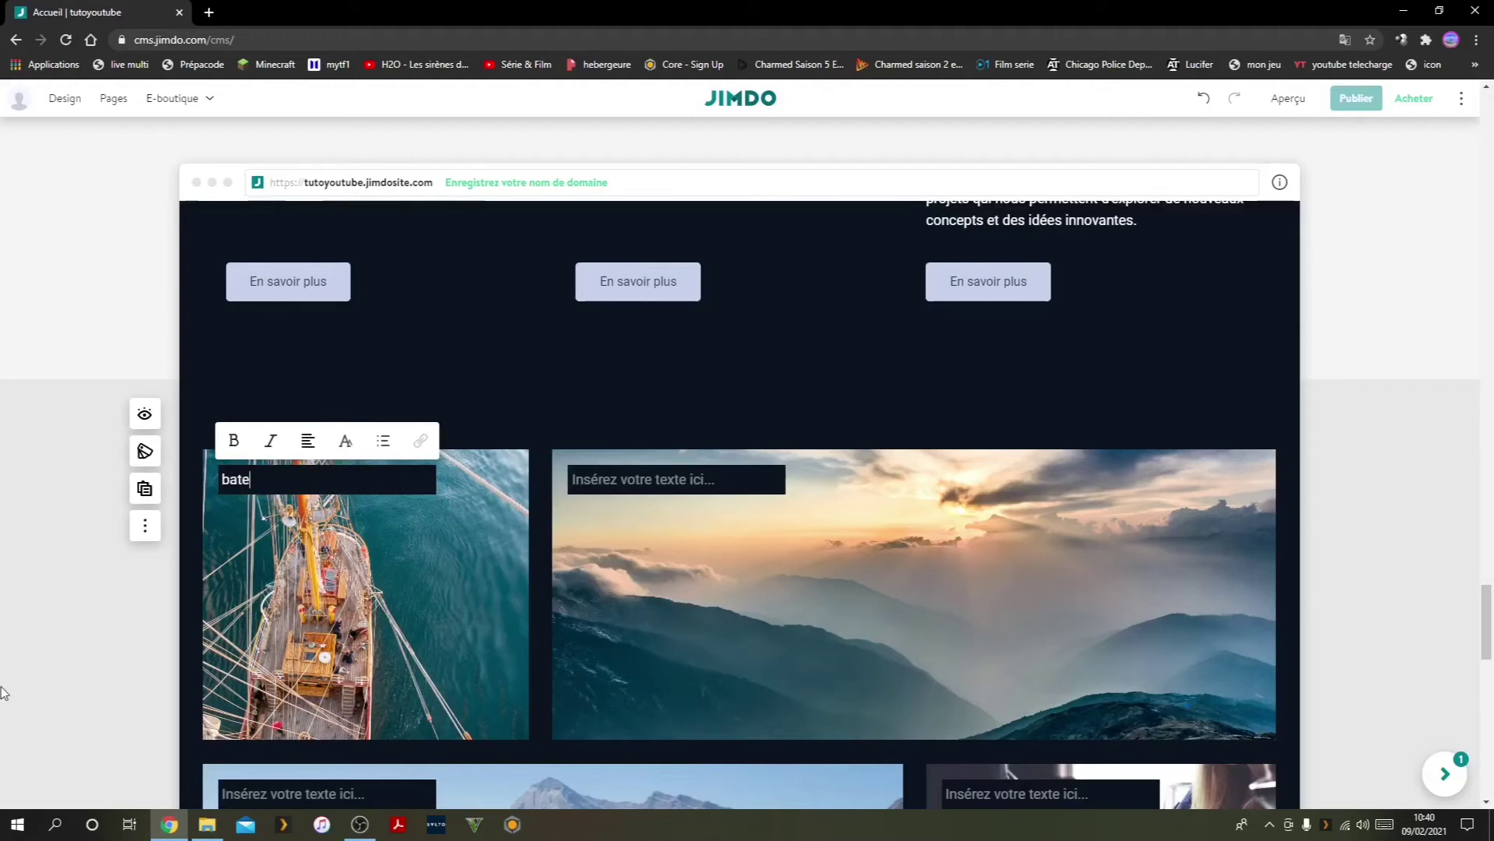
text(au)
click(482, 408)
Examine which elements can be shown or hidden in the "Nous aimons notre travail" text block and the "Qui sommes-nous" image block.
scroll(327, 358, down, 3)
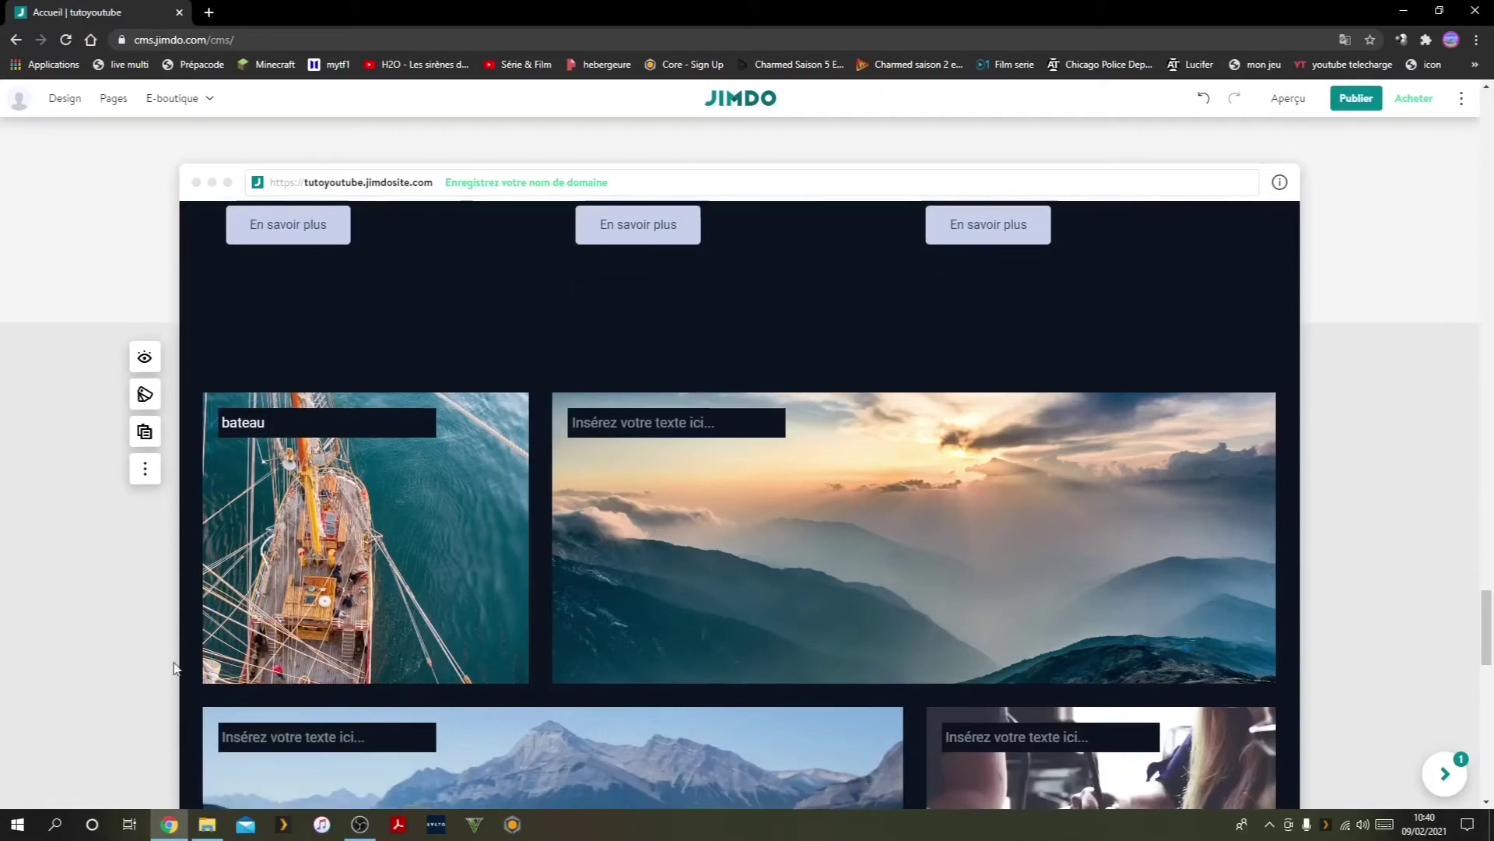
scroll(350, 436, down, 5)
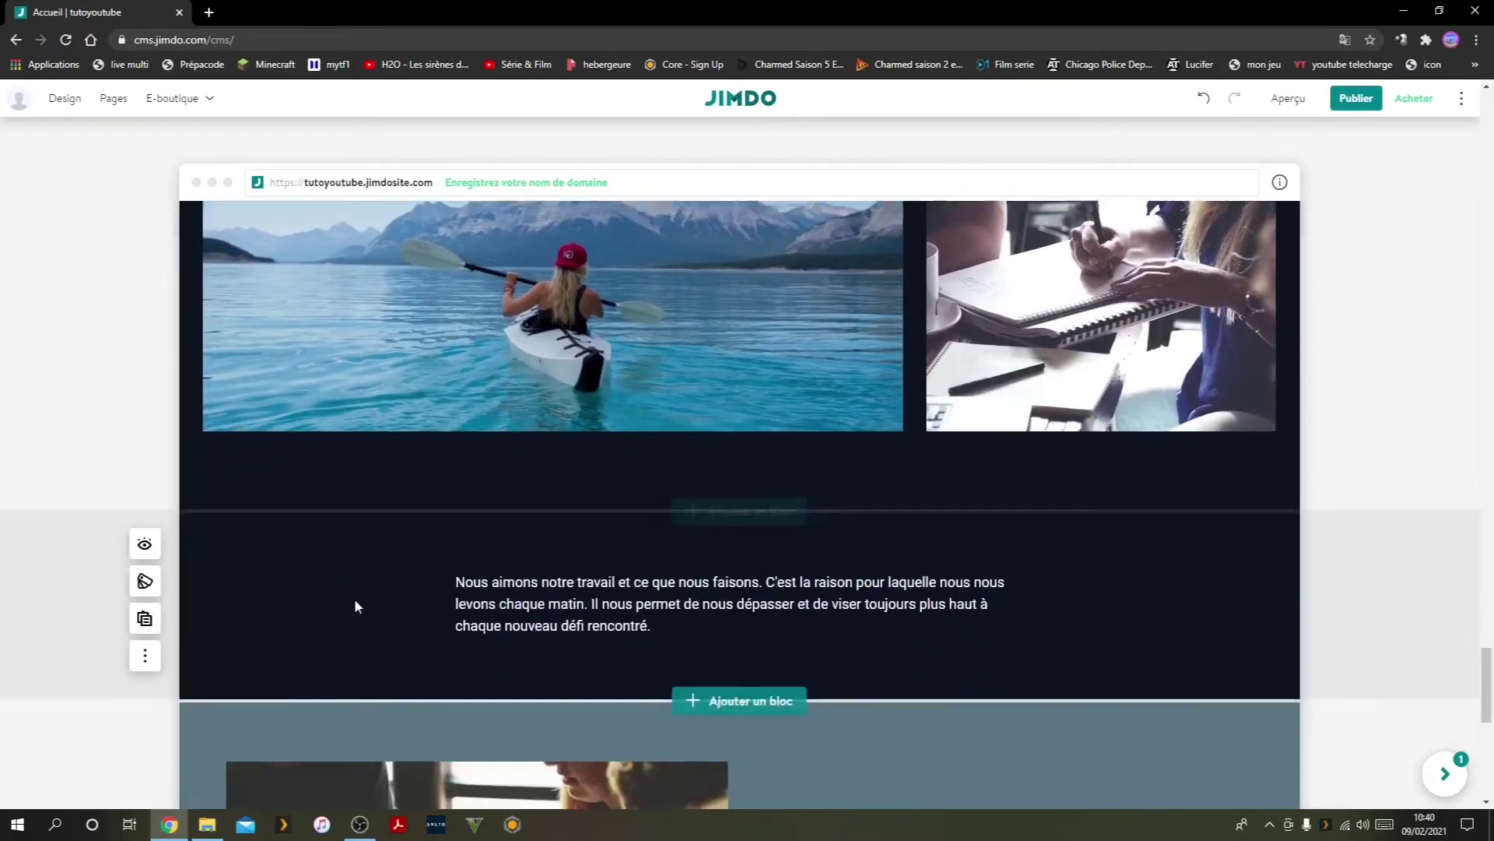
scroll(391, 594, up, 2)
scroll(286, 629, down, 3)
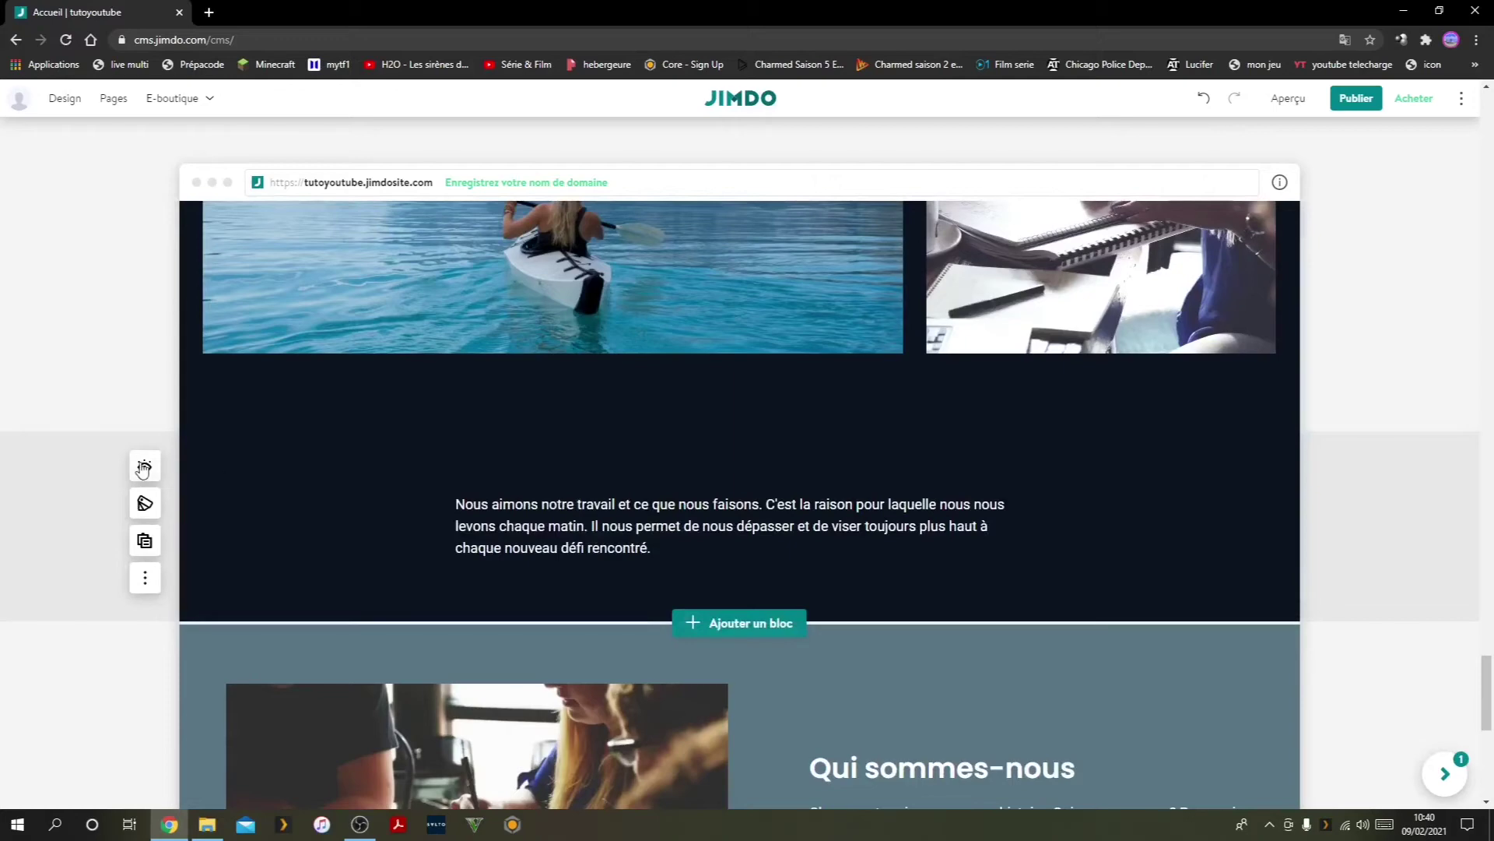
click(144, 466)
scroll(204, 568, down, 4)
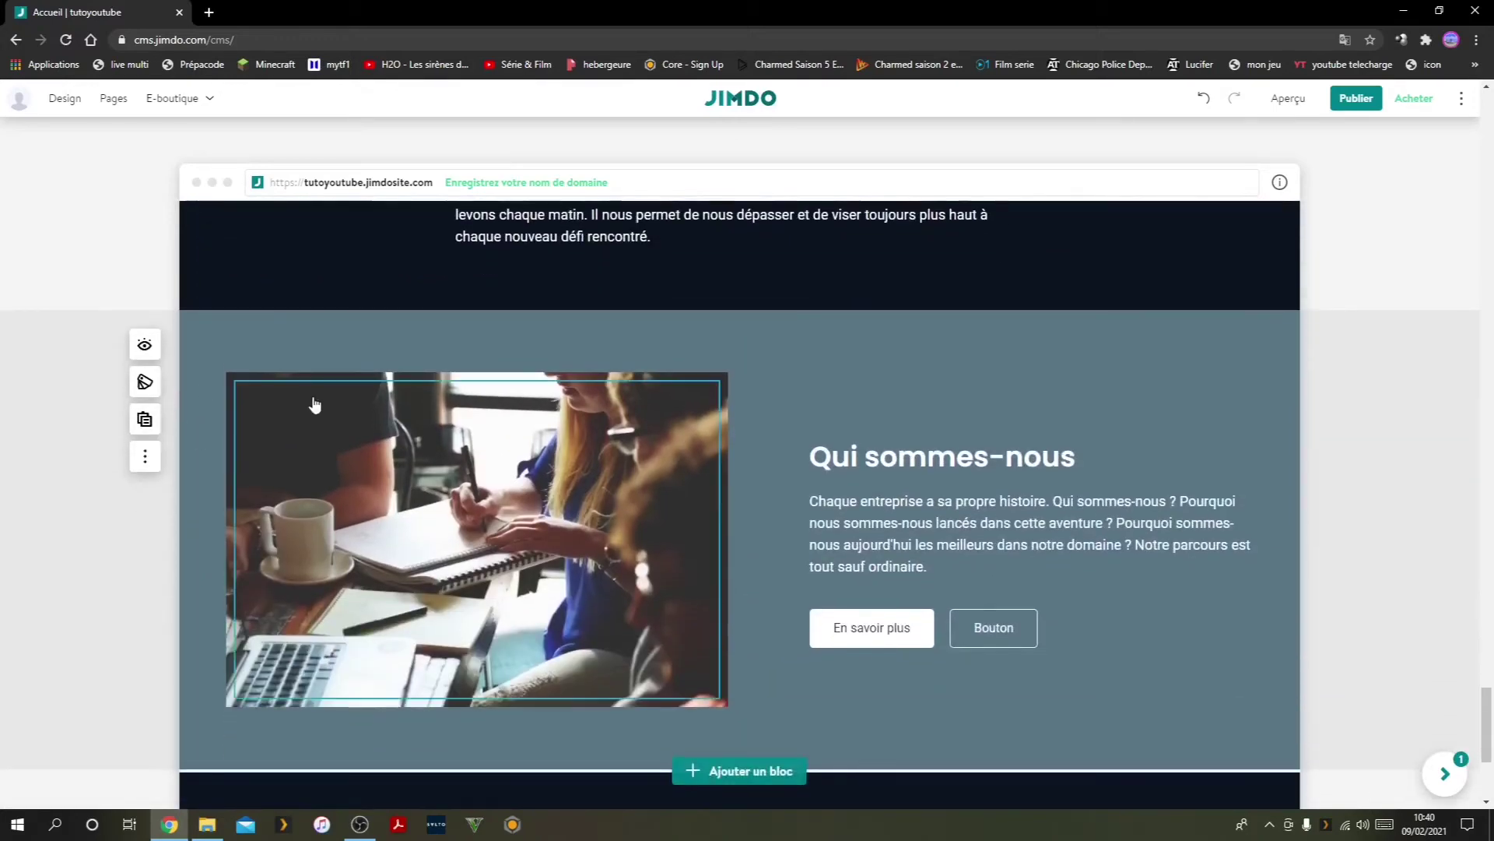
scroll(317, 404, up, 2)
click(144, 312)
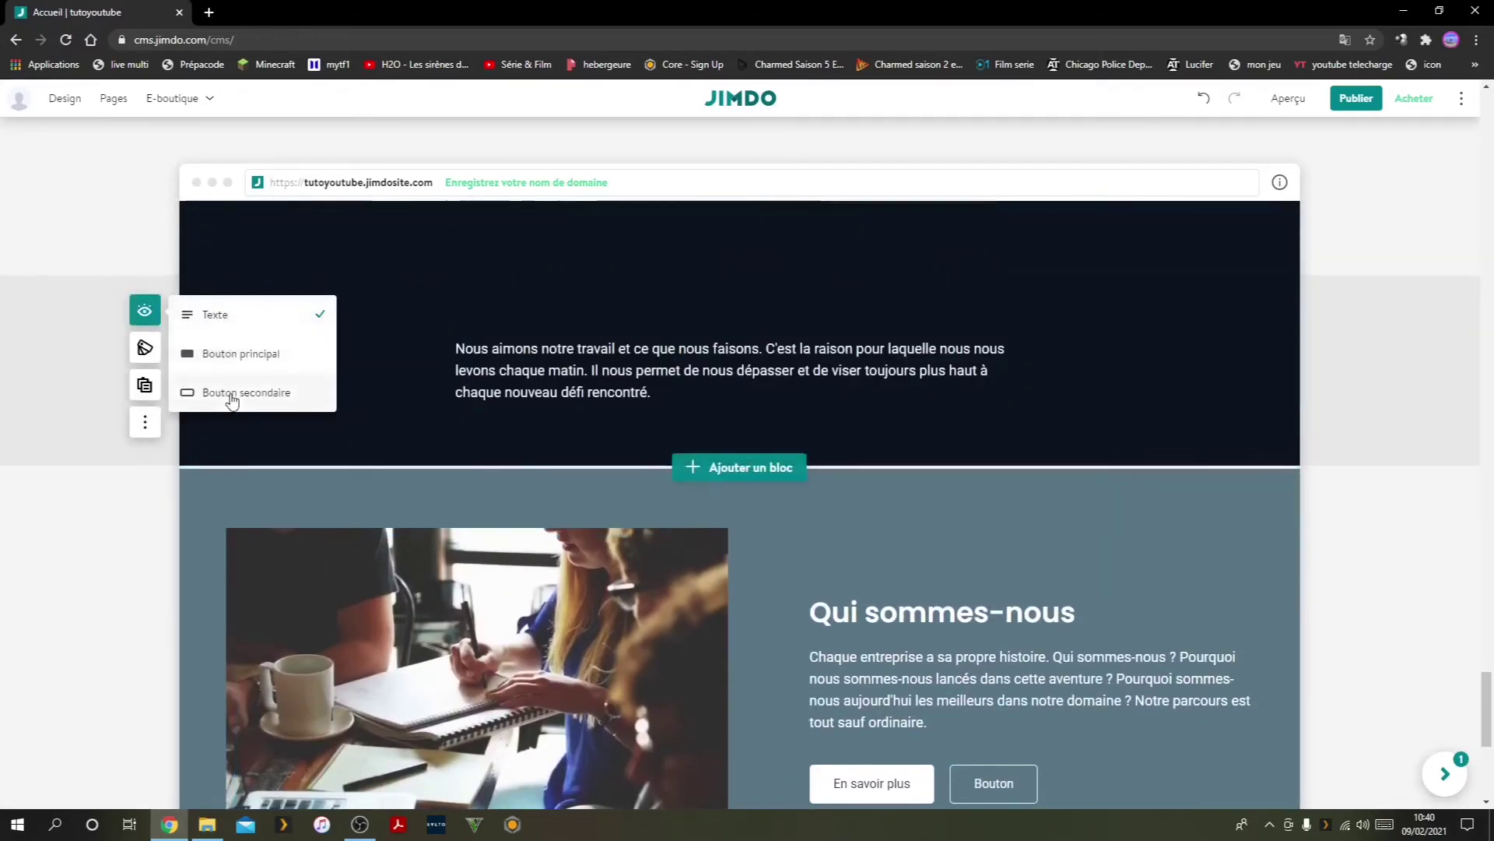
scroll(212, 558, down, 3)
click(144, 267)
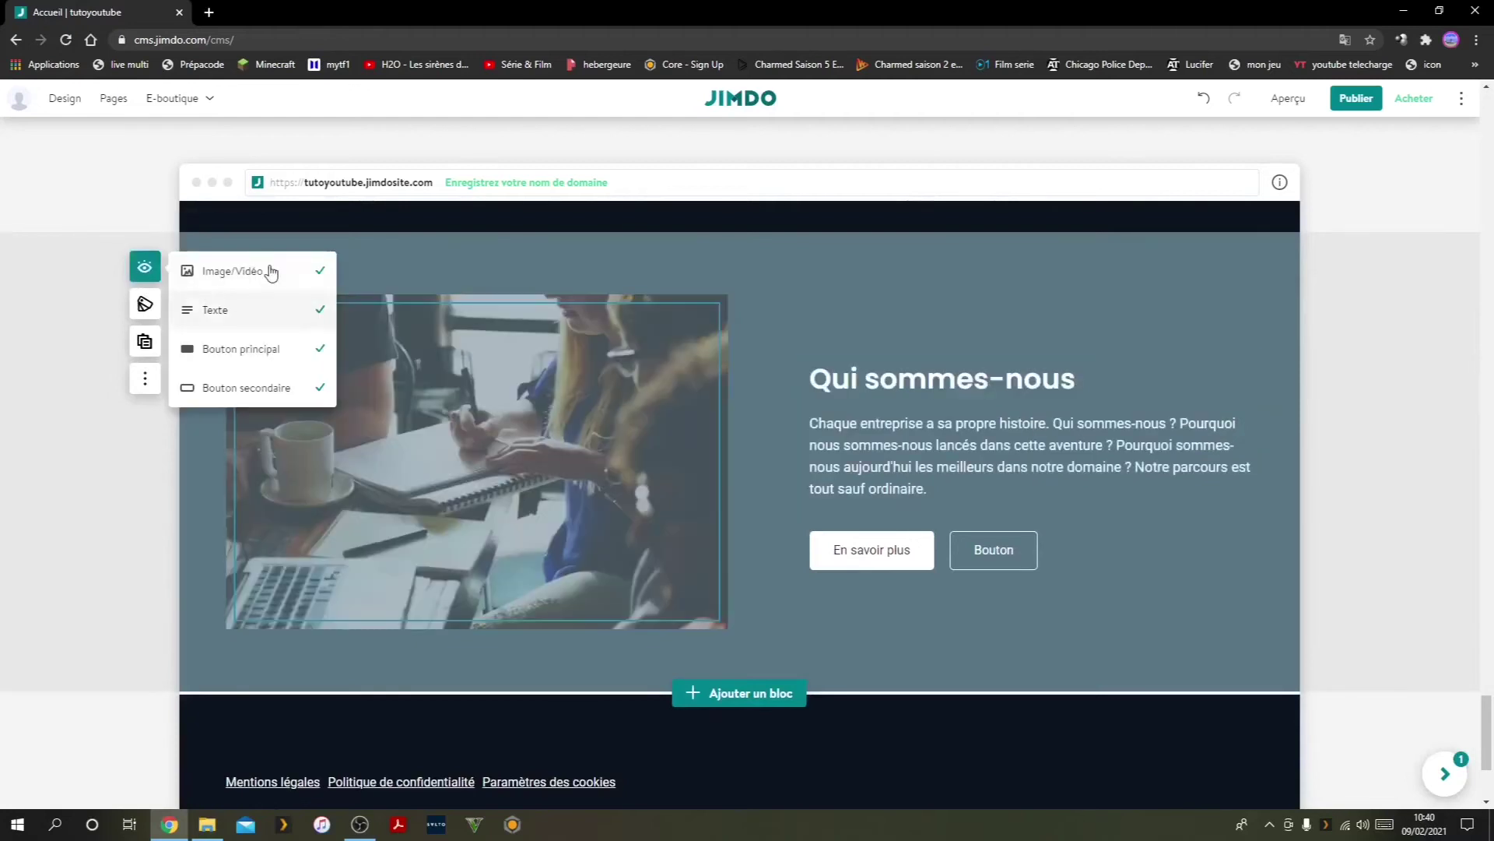
Show the primary button, secondary button, logo and text in the footer, and bring up the logo's editing options.
scroll(199, 549, down, 3)
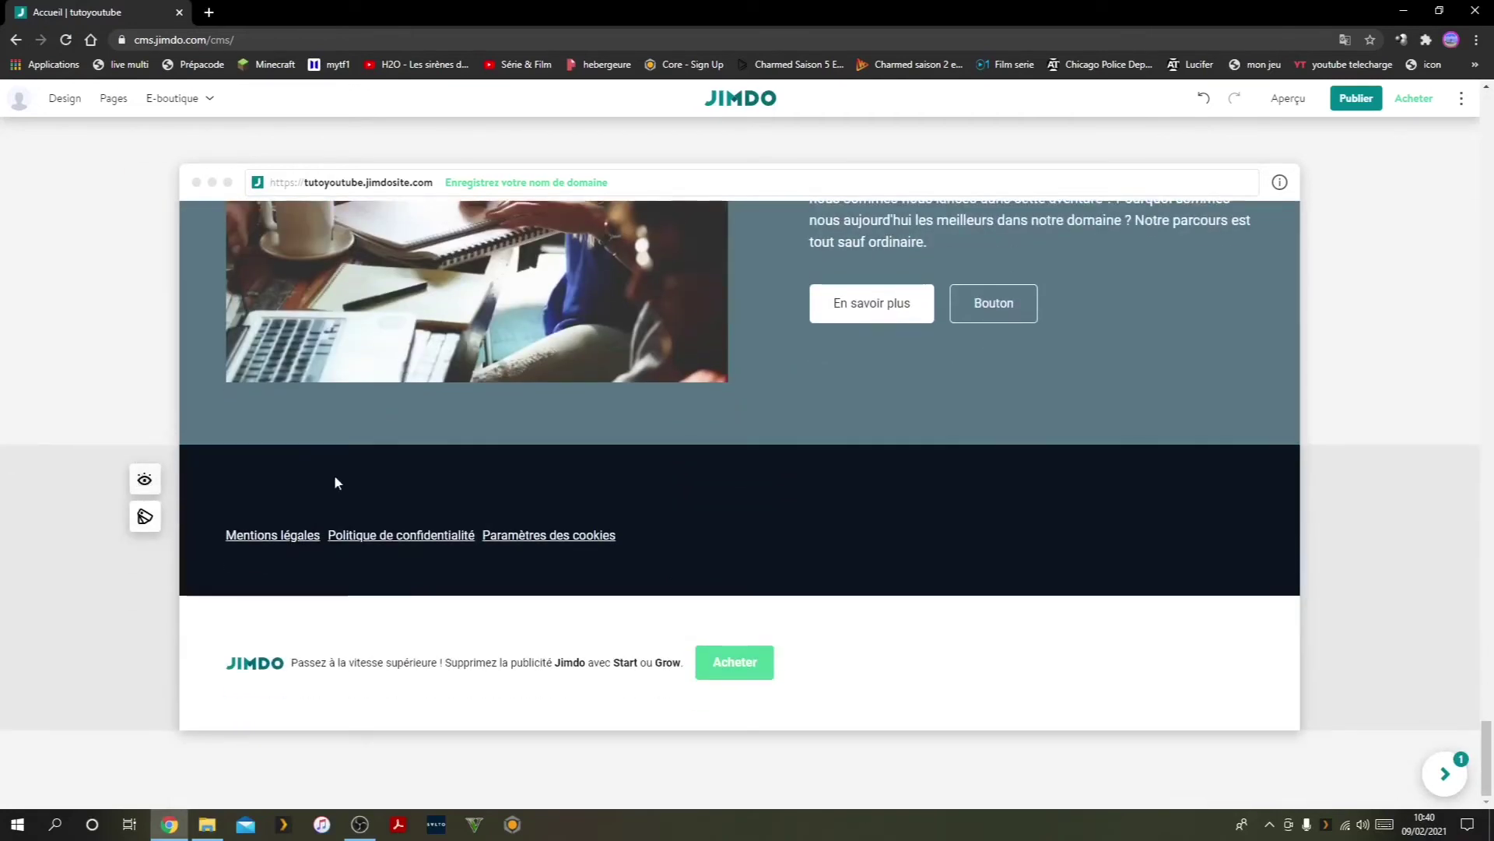
click(144, 483)
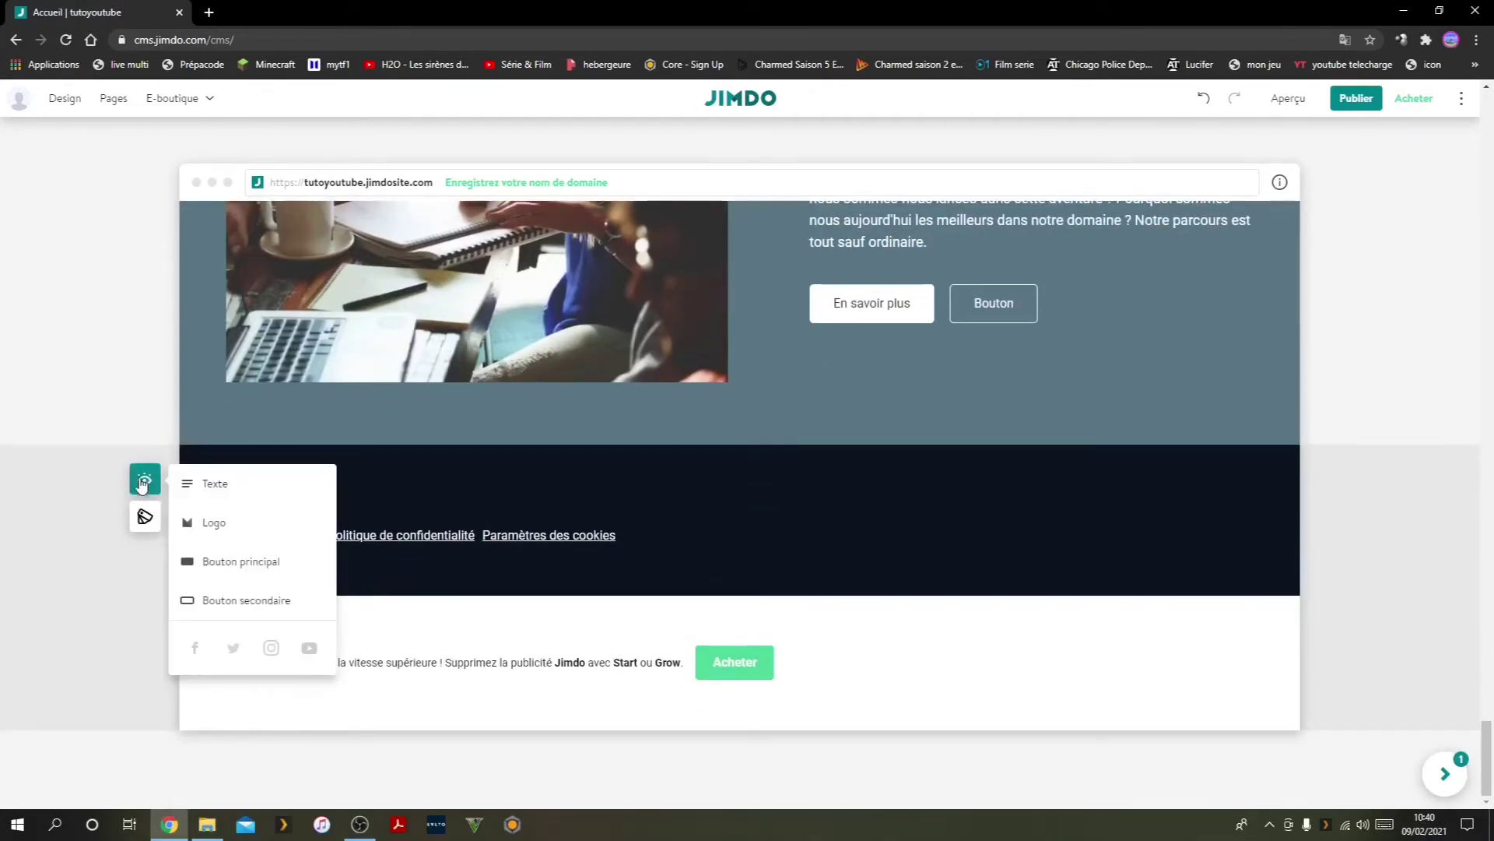
click(240, 572)
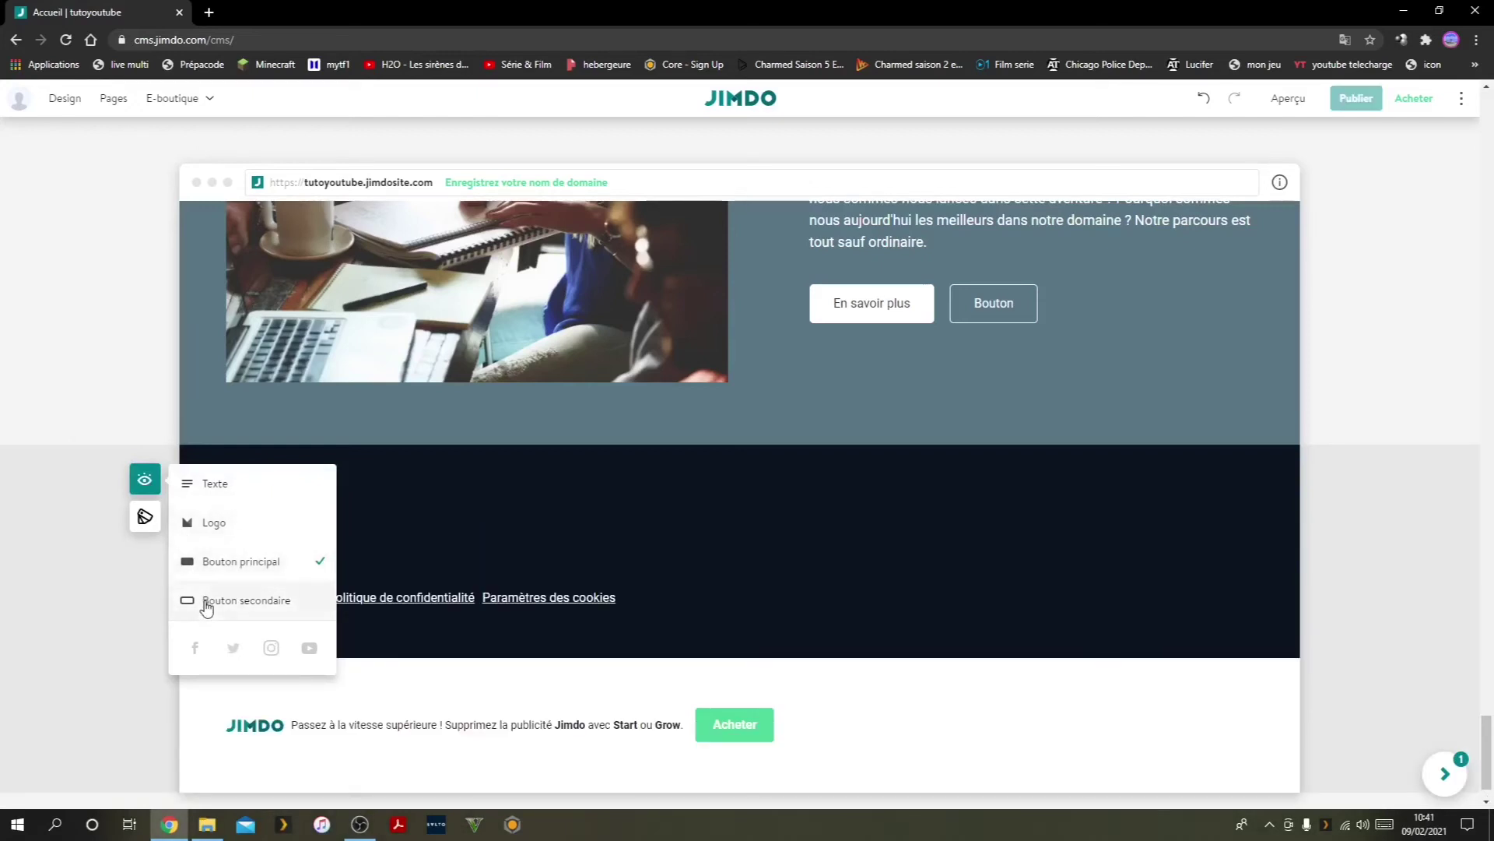
click(207, 607)
click(204, 523)
click(195, 493)
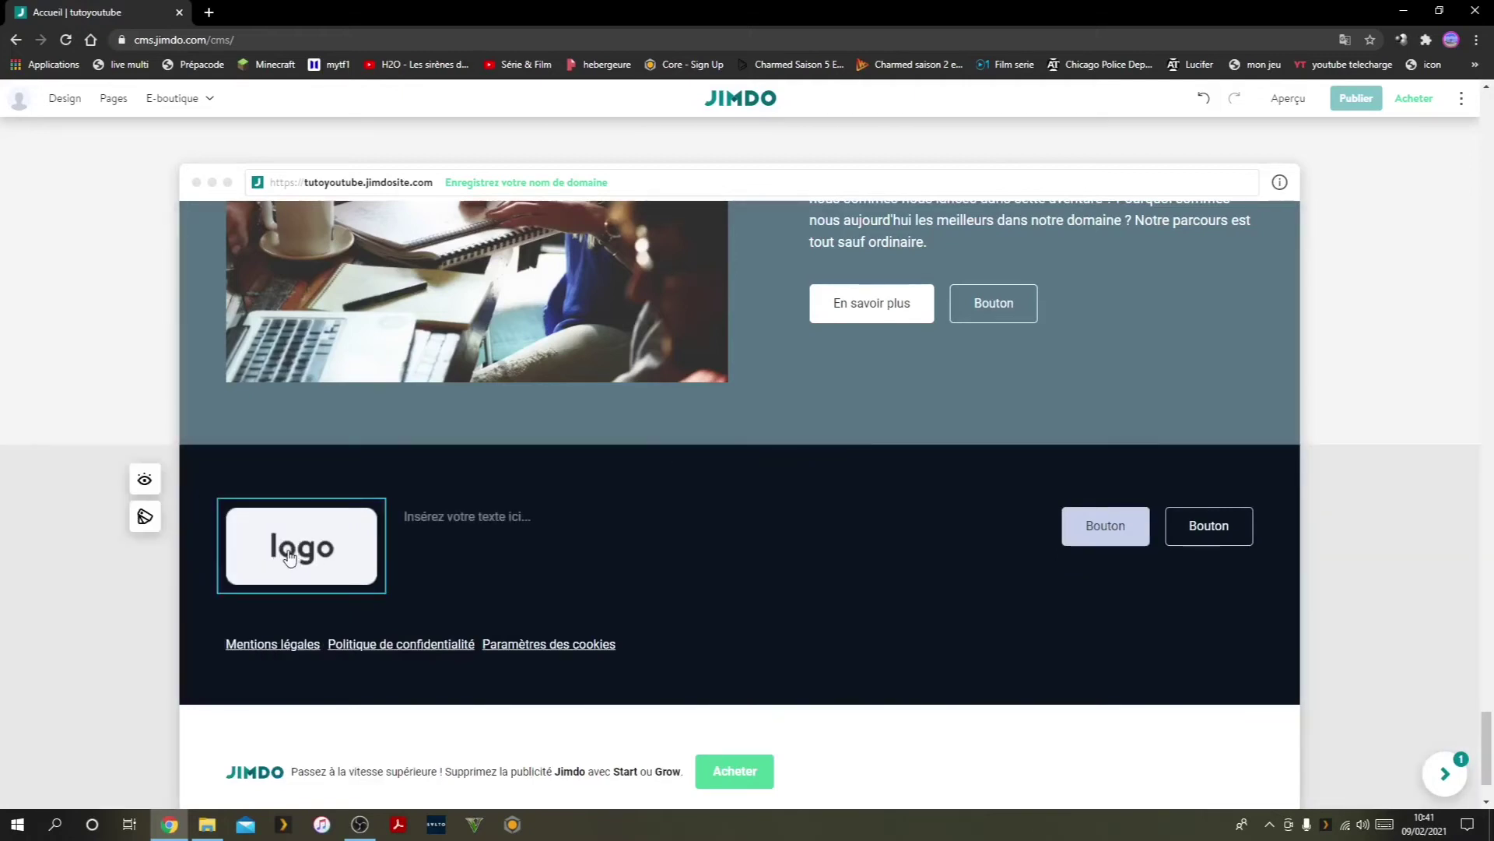
click(312, 559)
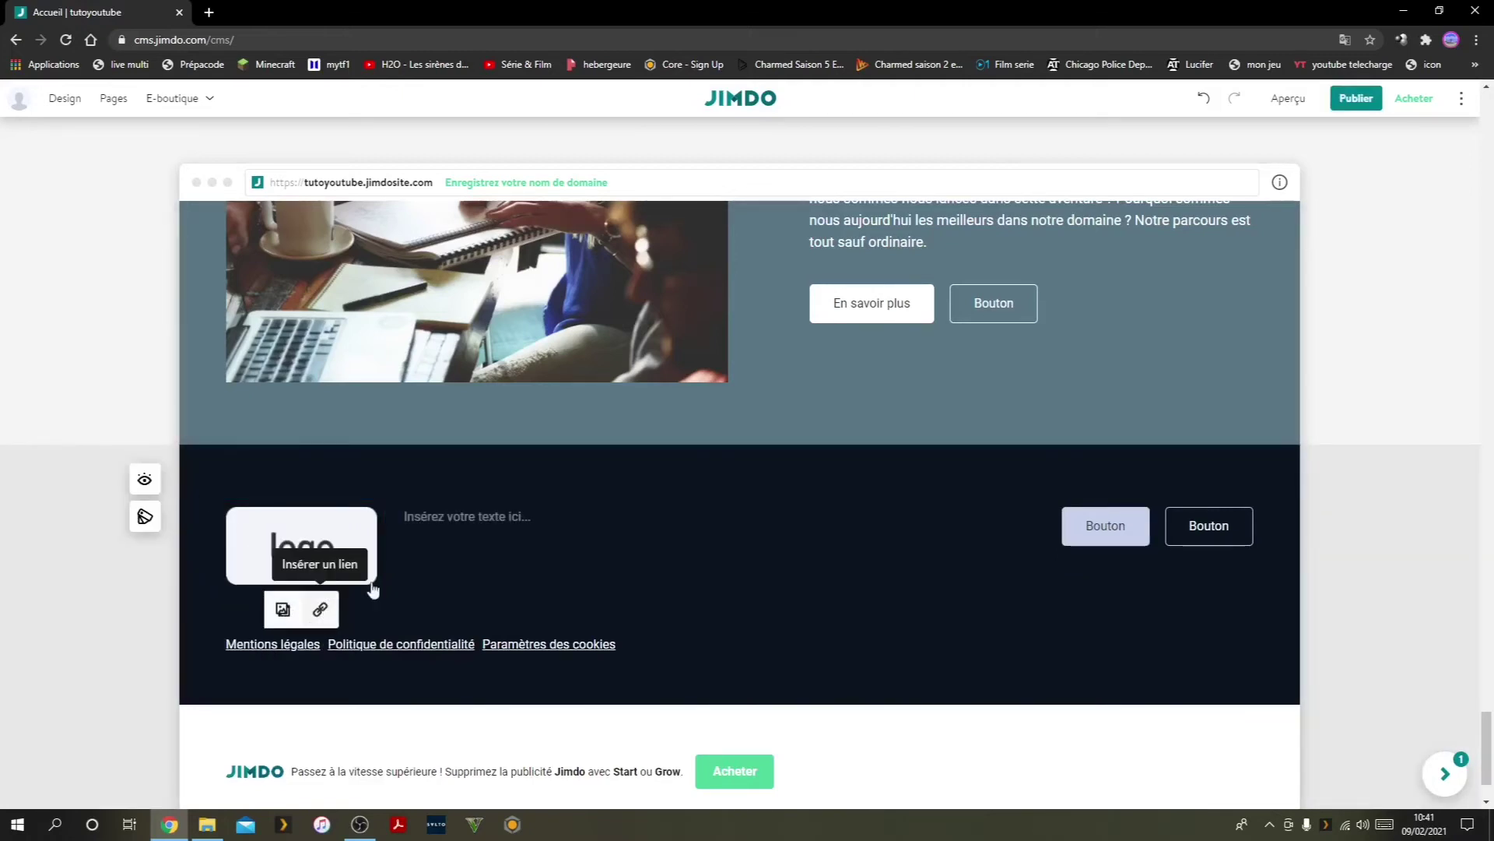
click(447, 535)
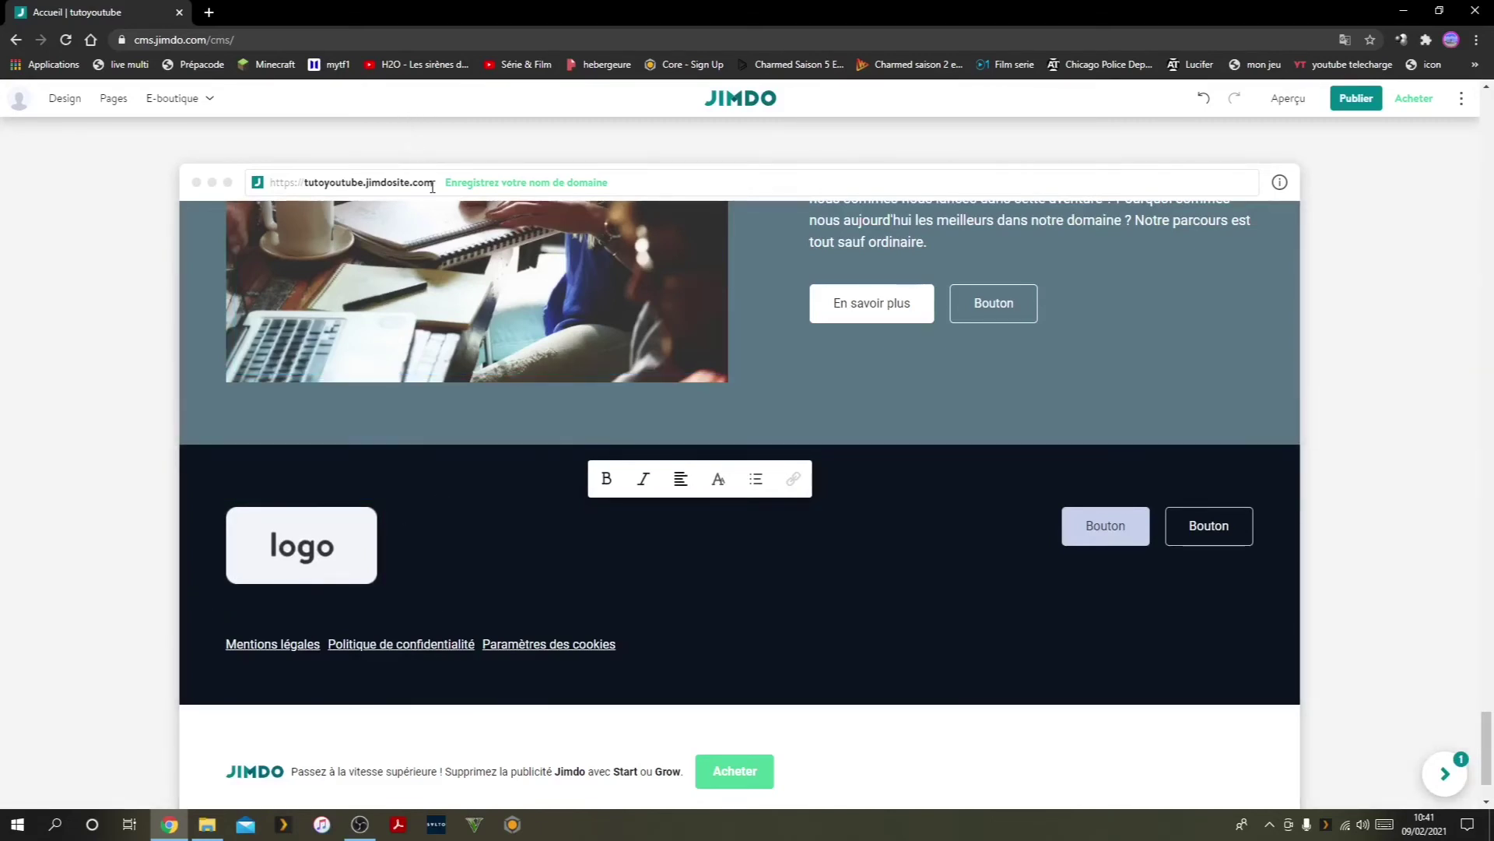
drag(432, 187, 266, 190)
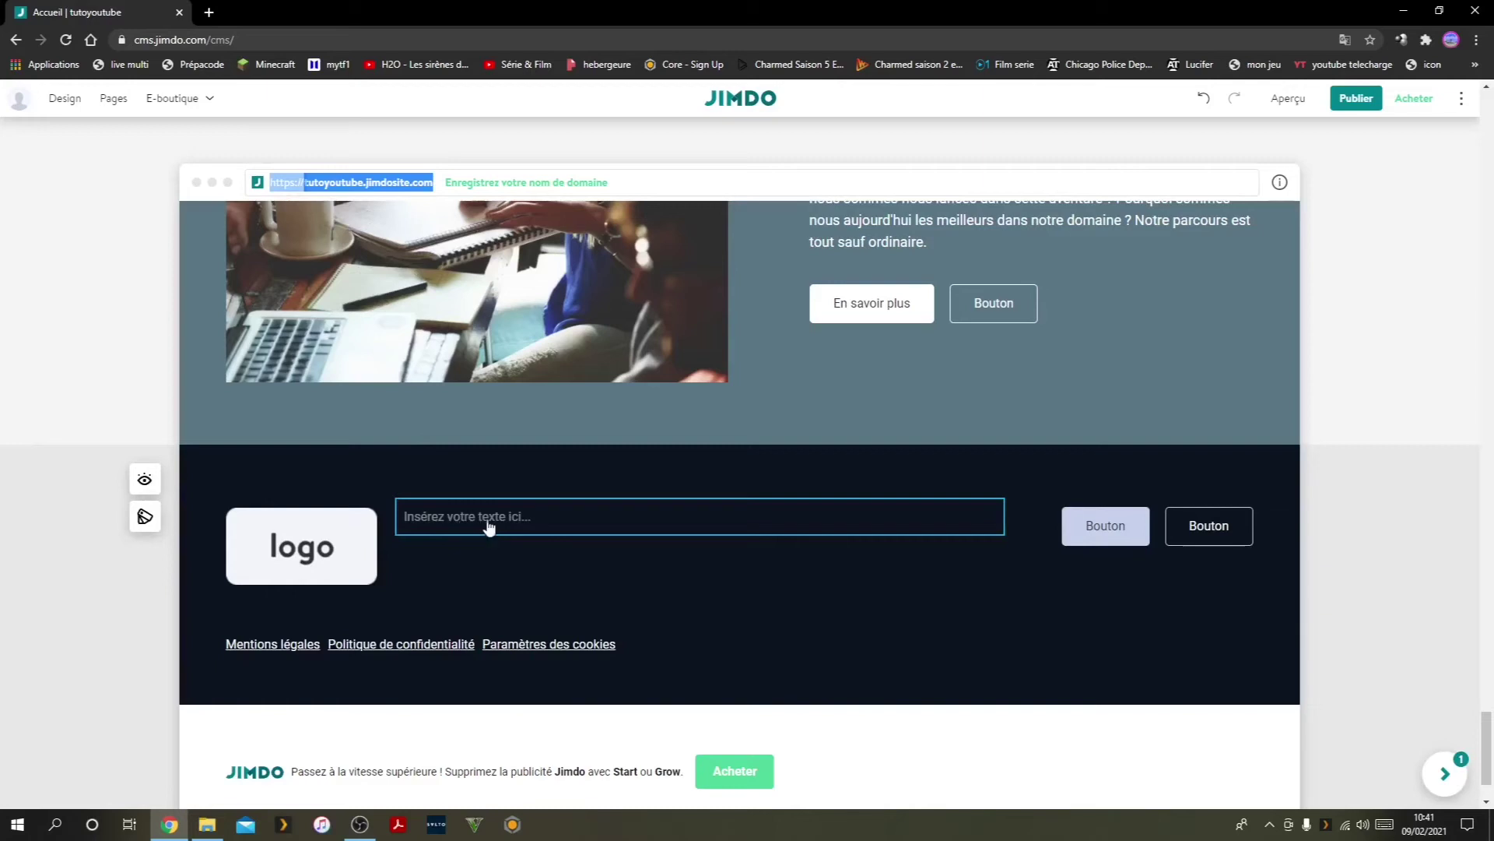
click(489, 527)
double_click(362, 182)
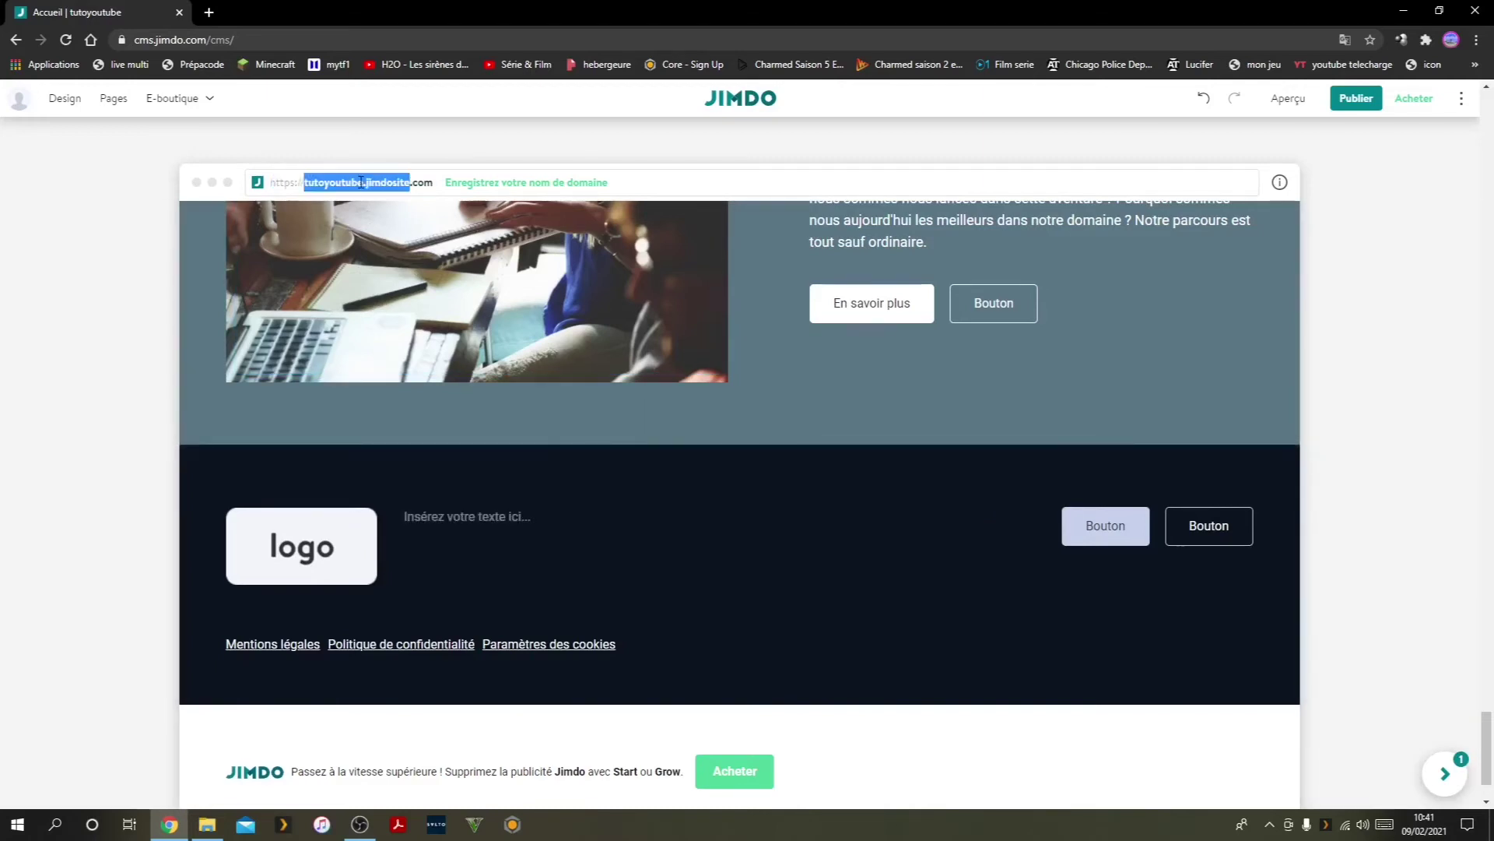
double_click(432, 182)
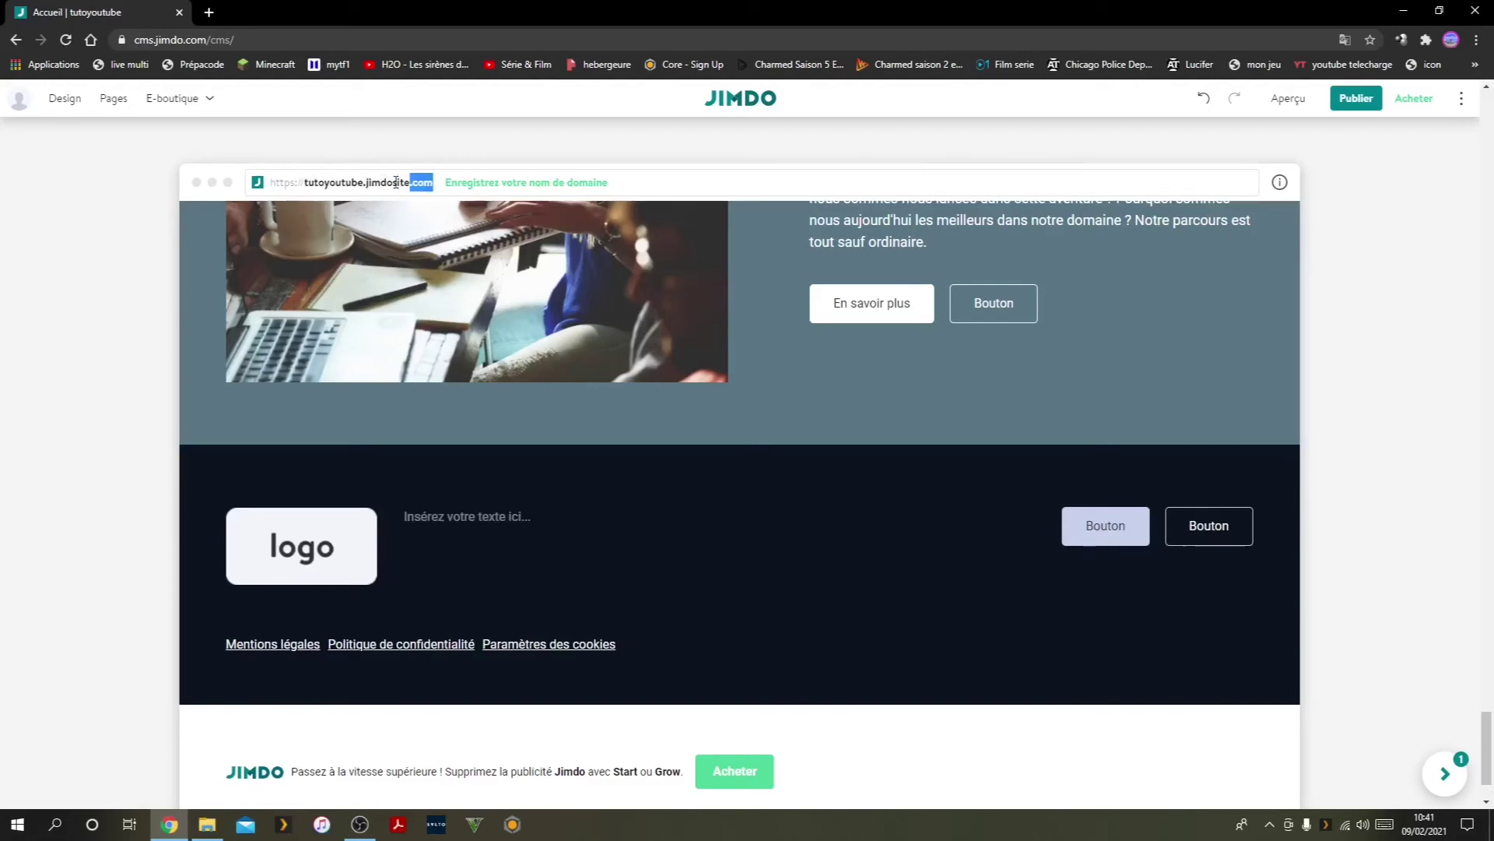
drag(396, 182, 279, 178)
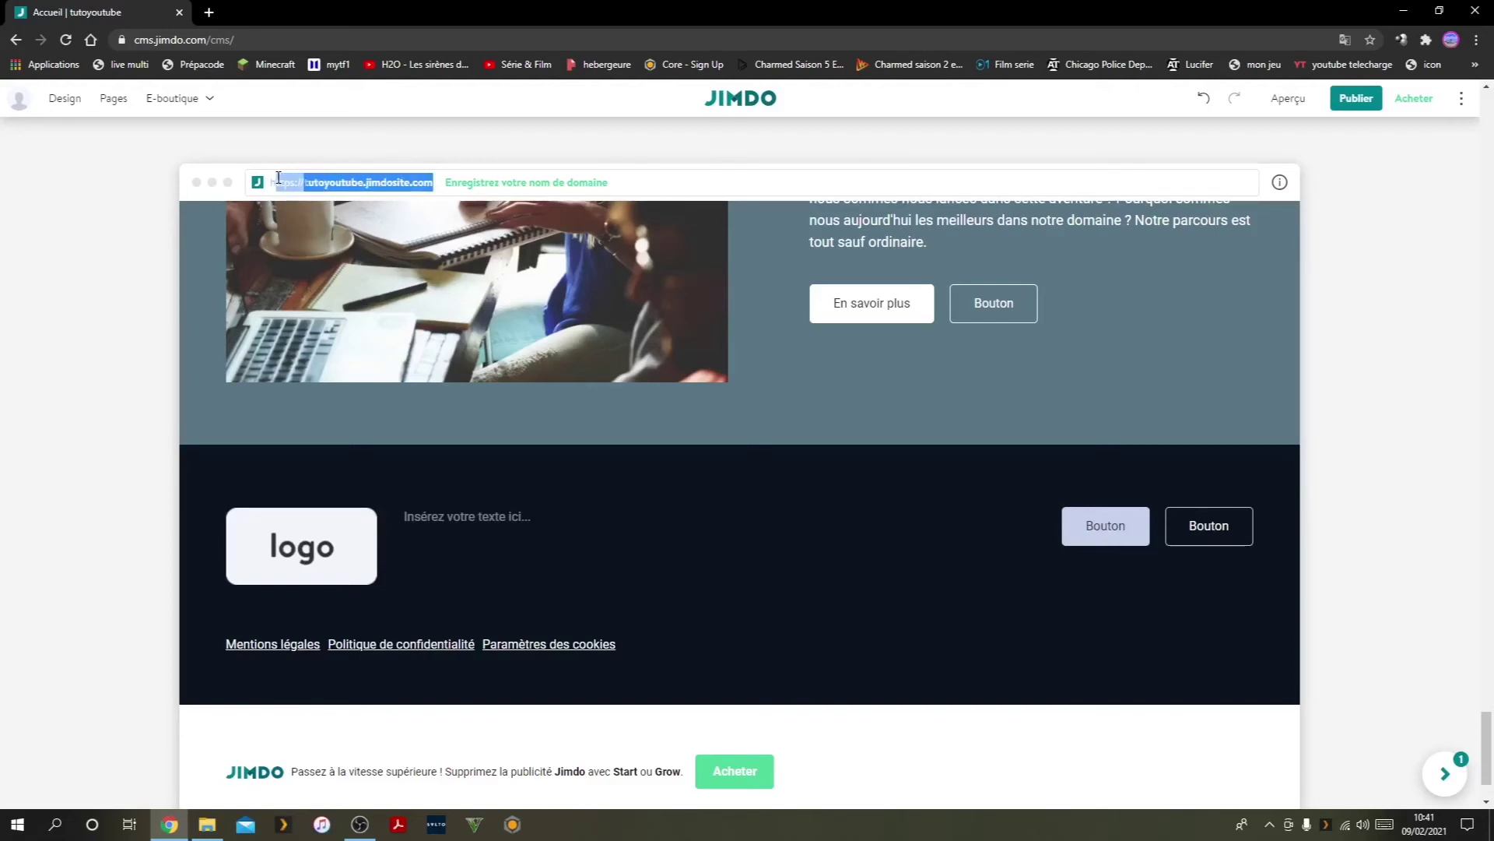
right_click(344, 178)
click(373, 190)
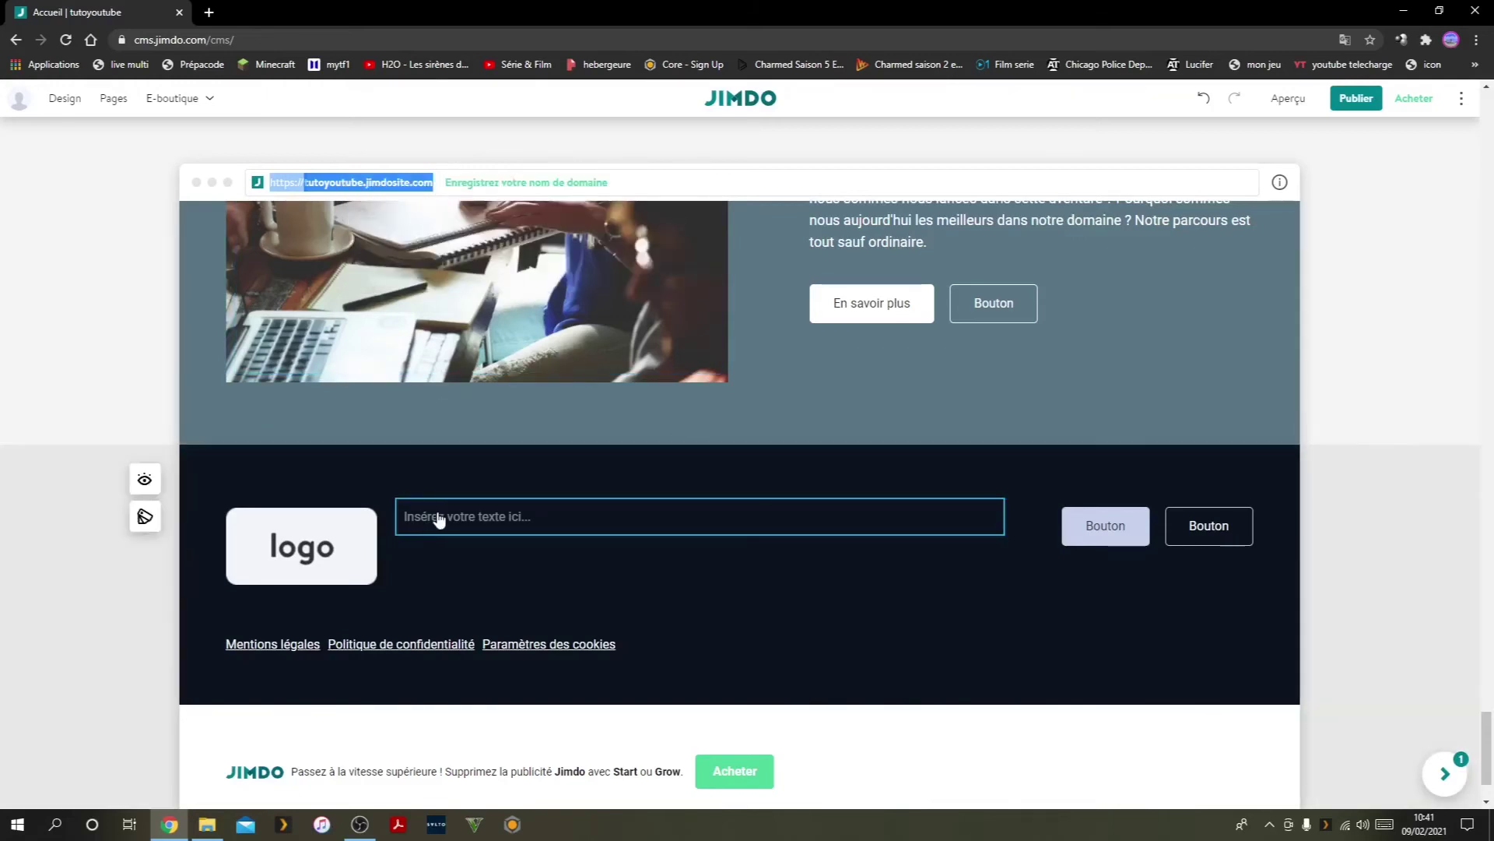
click(439, 519)
key(ctrl+v)
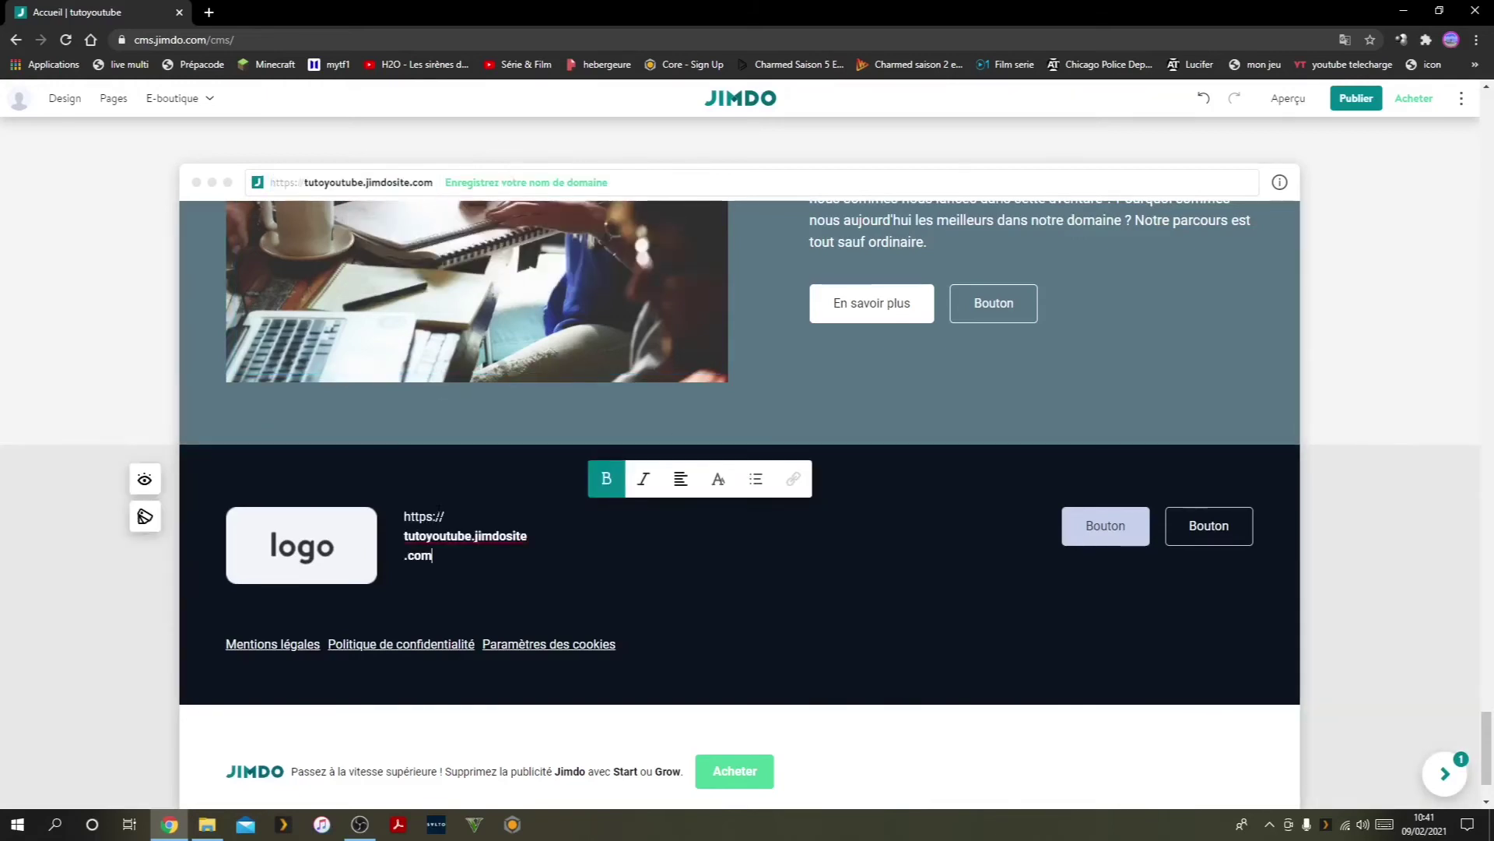
click(403, 537)
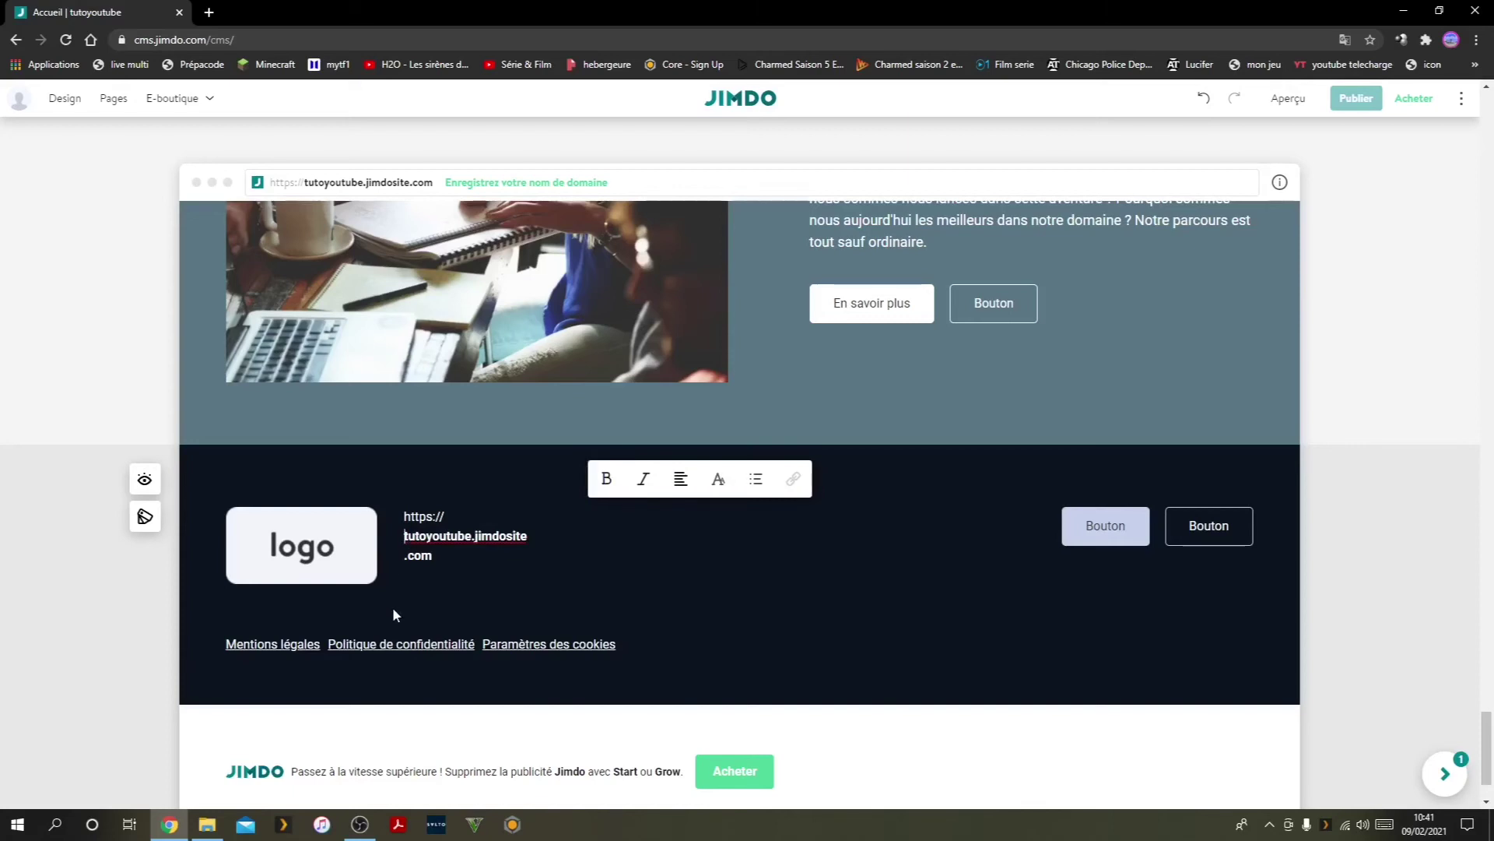
key(BackSpace)
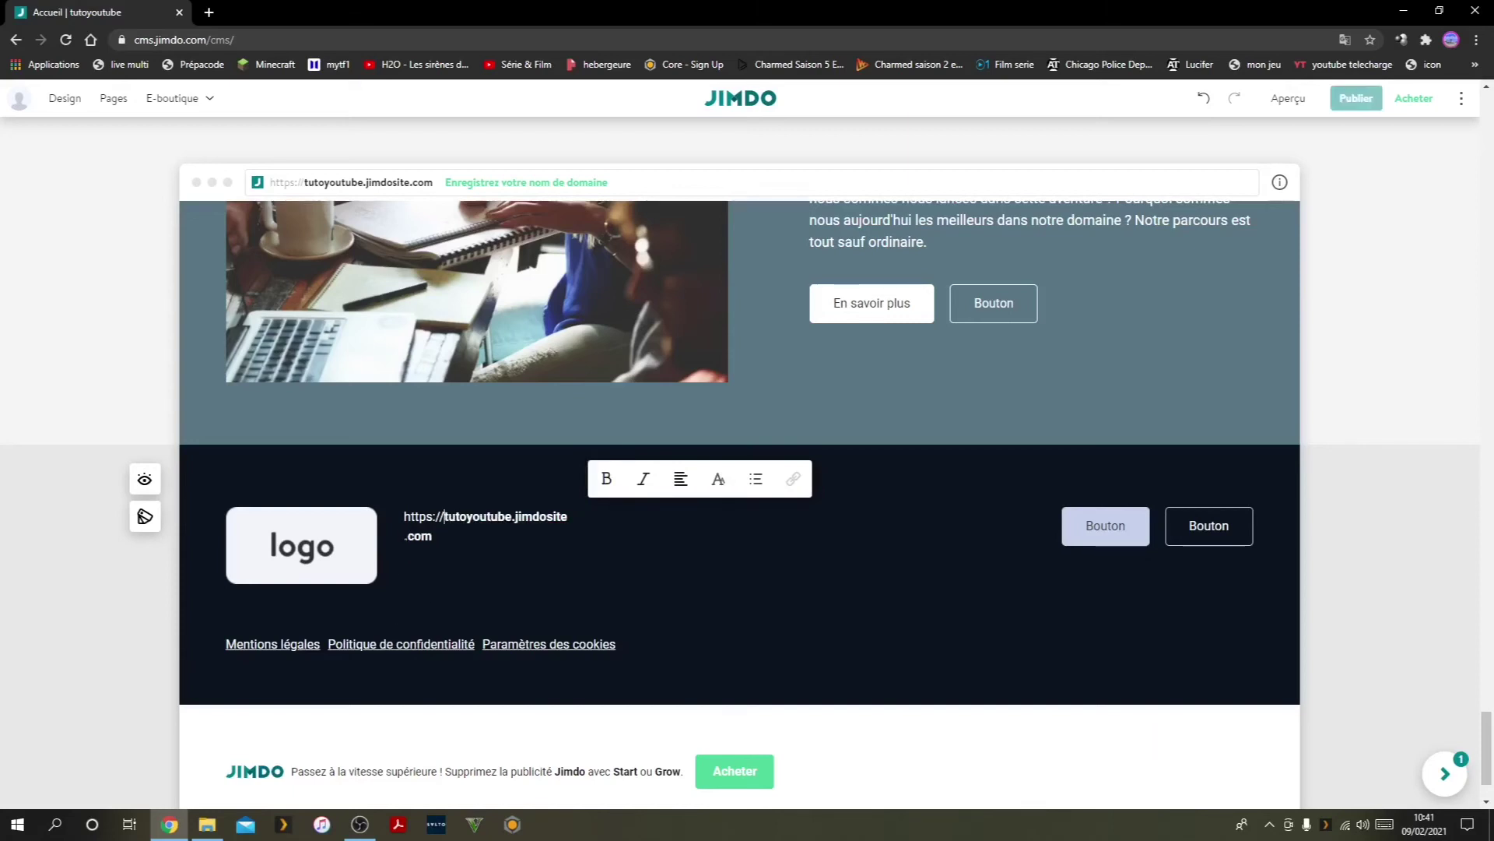
key(End)
key(Delete)
click(450, 595)
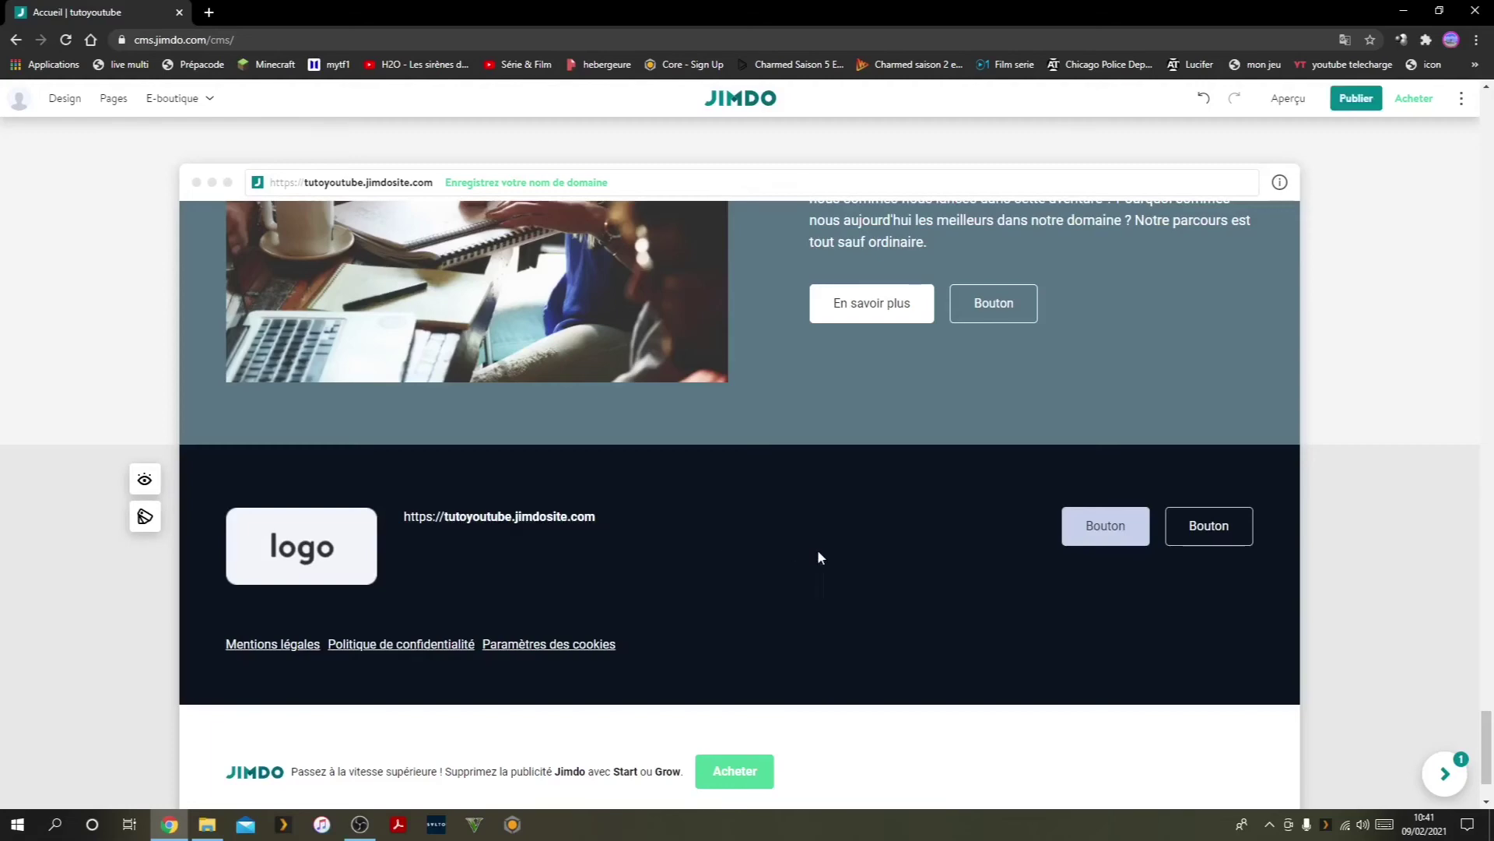
scroll(497, 534, down, 2)
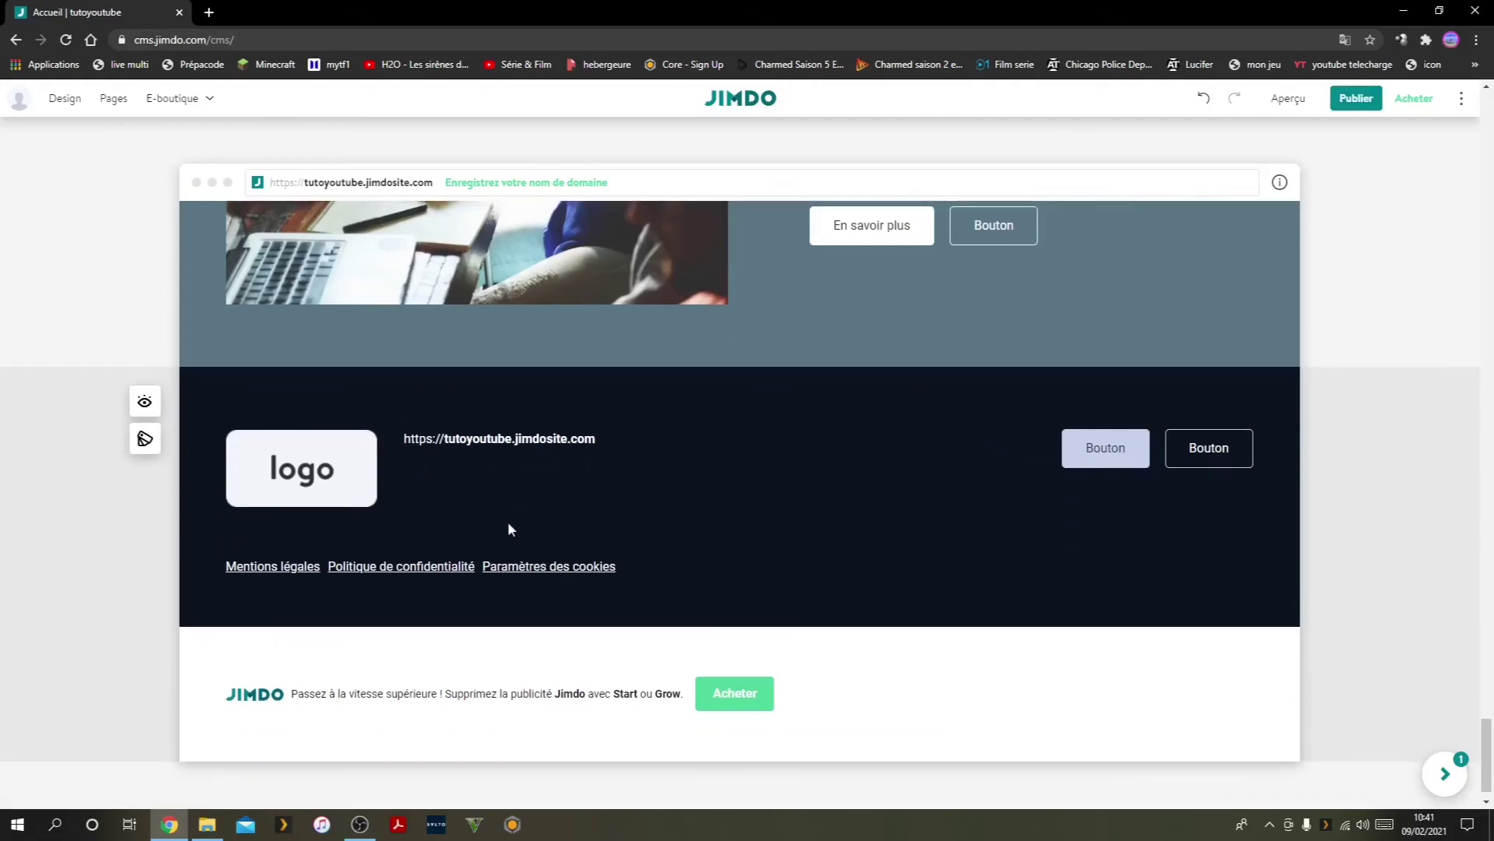
scroll(513, 506, up, 3)
scroll(516, 502, up, 10)
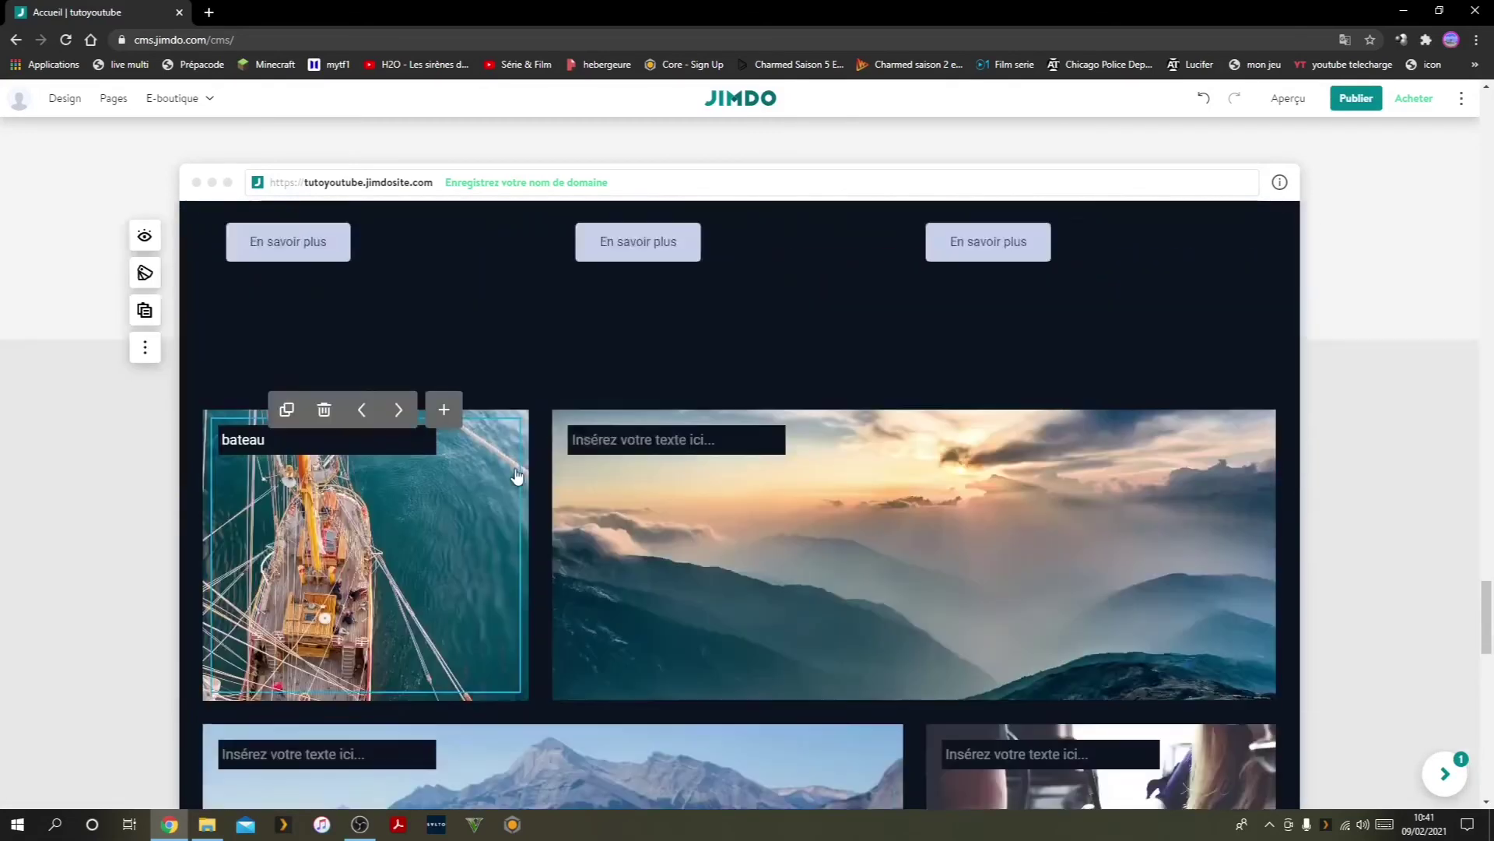
Review the home page's blocks and examine which elements can be shown or hidden in the "Nos clients" block.
scroll(520, 474, up, 7)
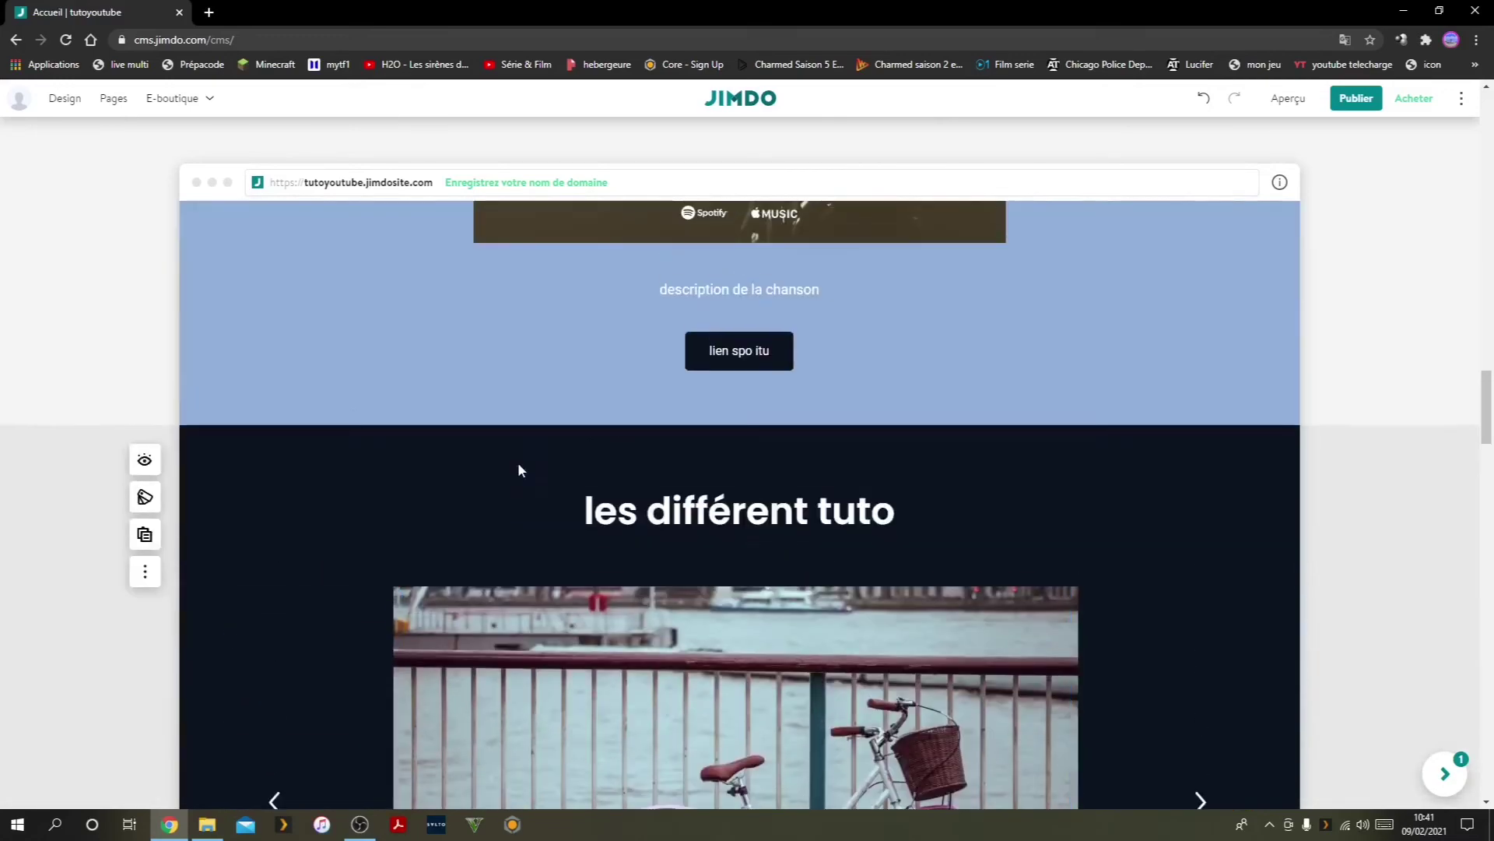
scroll(517, 467, down, 12)
scroll(517, 467, up, 5)
scroll(519, 470, up, 12)
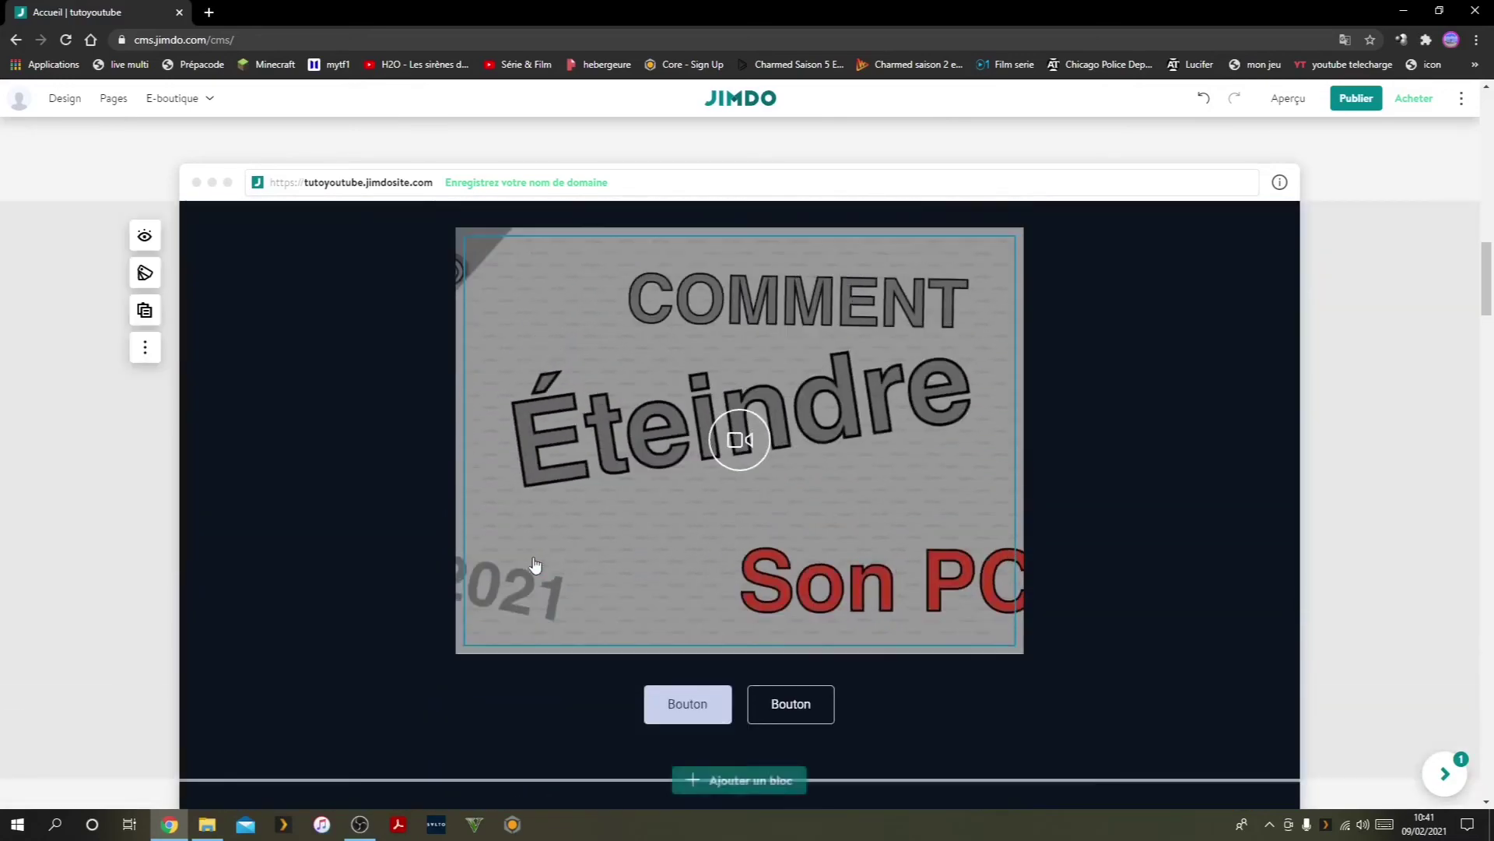
scroll(452, 523, up, 1)
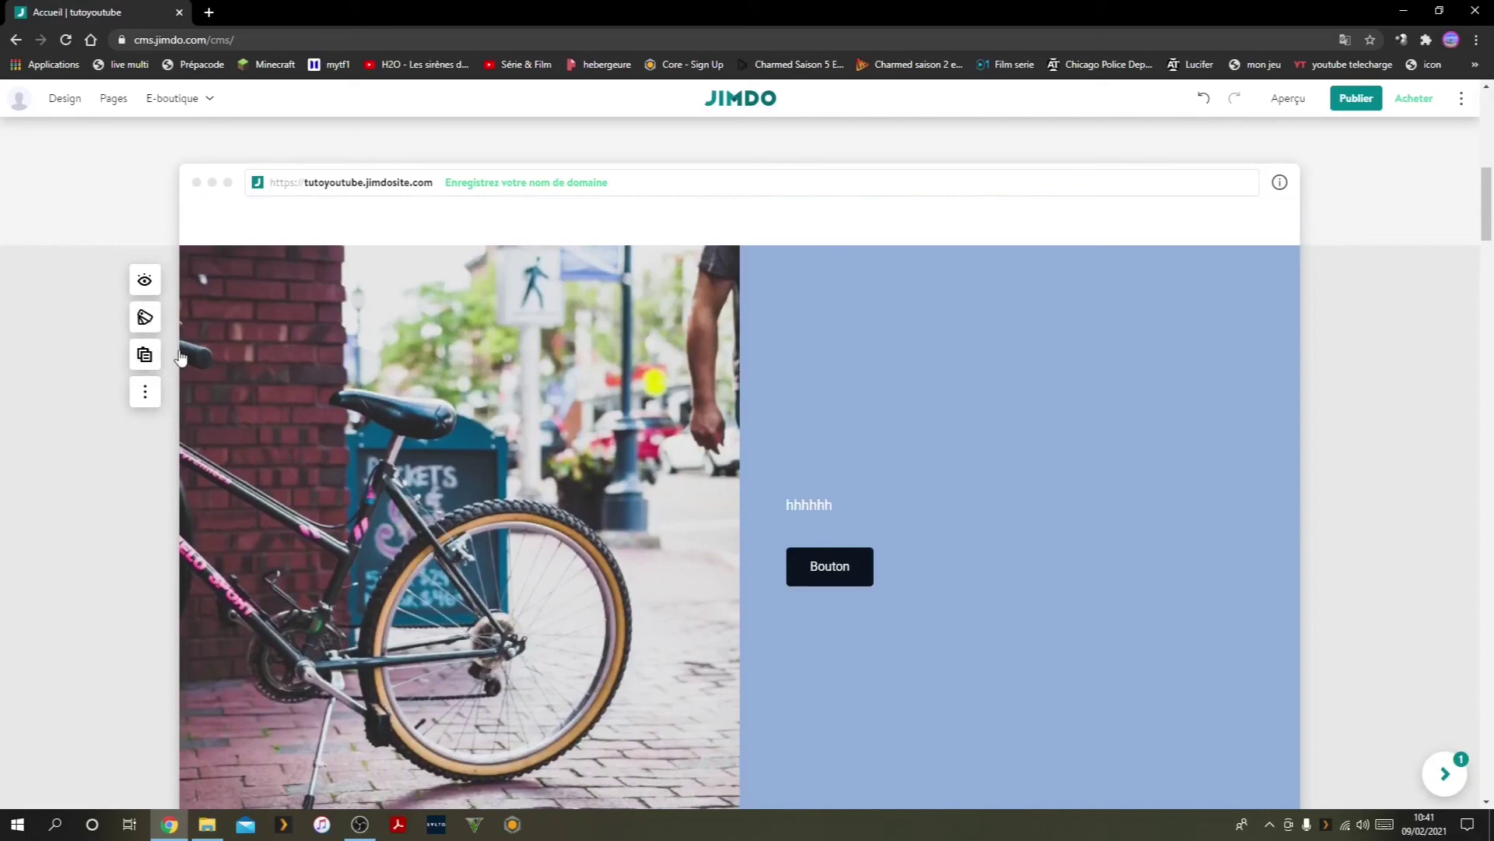
click(145, 276)
scroll(233, 389, up, 5)
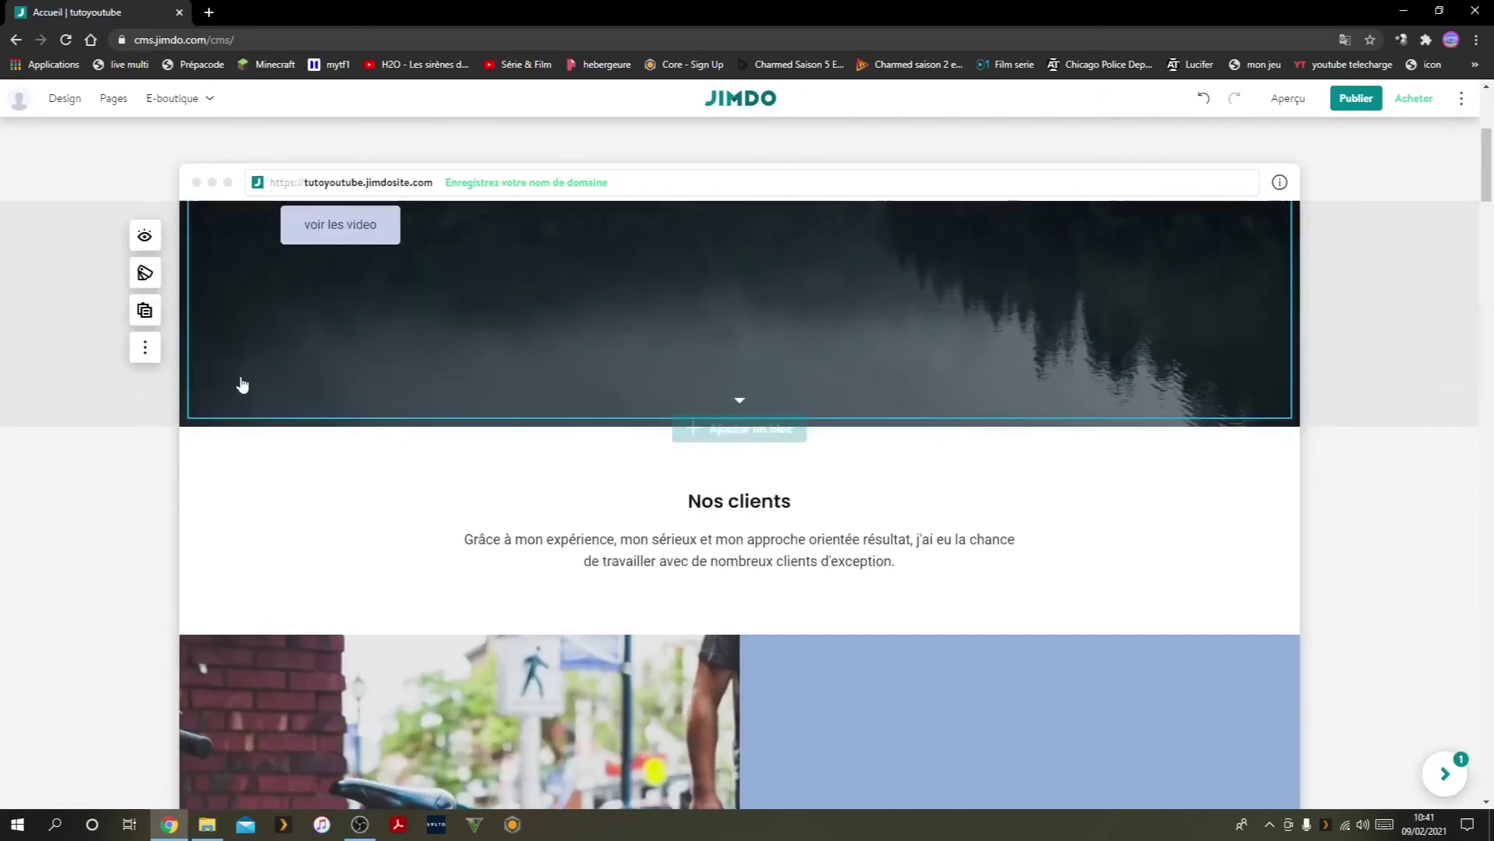
click(132, 461)
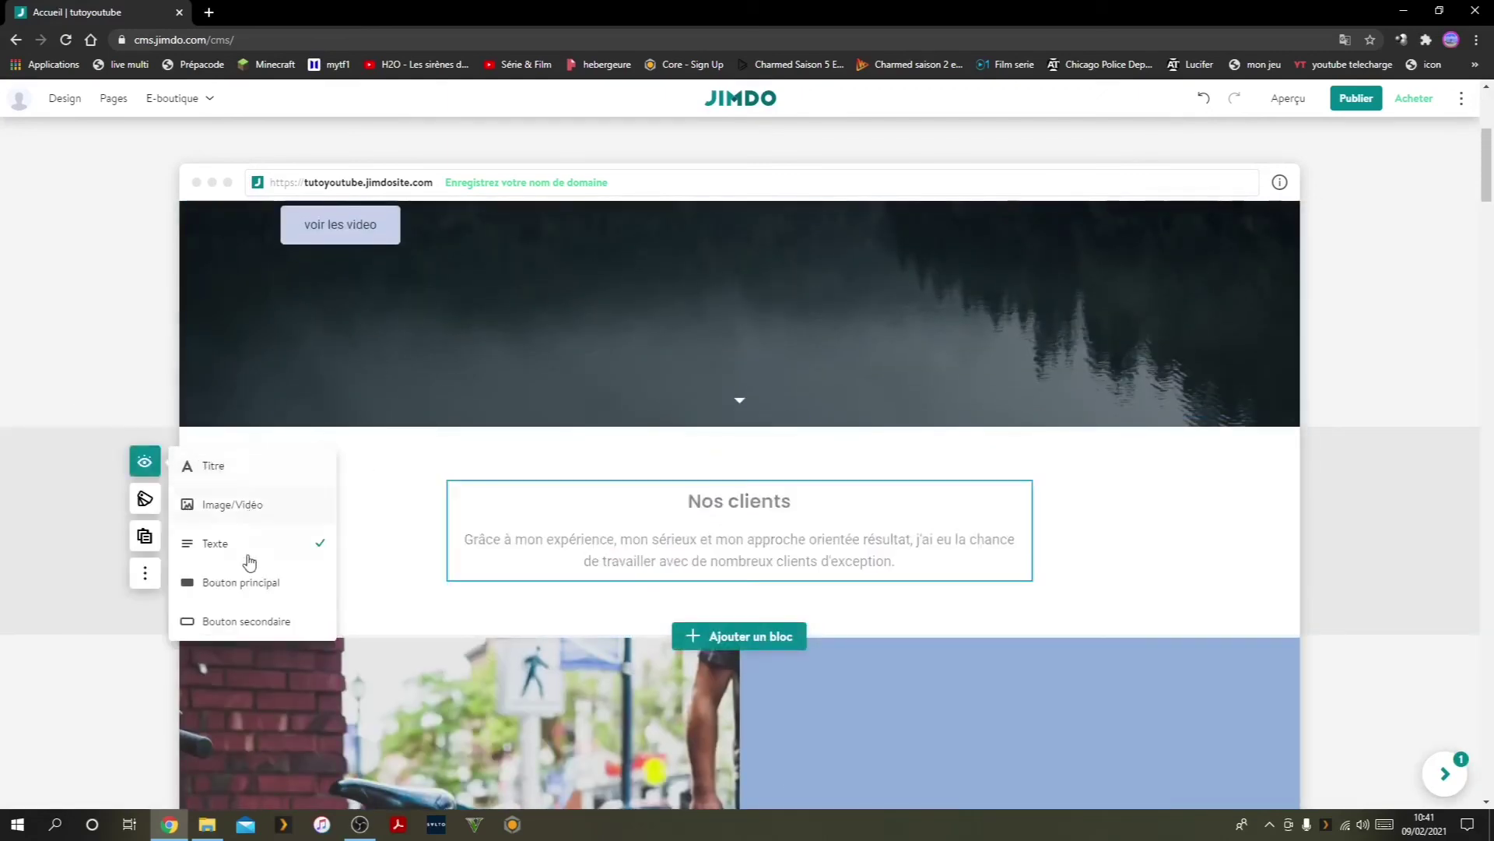
Examine which elements can be shown or hidden in the expandable text list block above "Qui sommes-nous ?".
scroll(238, 544, up, 4)
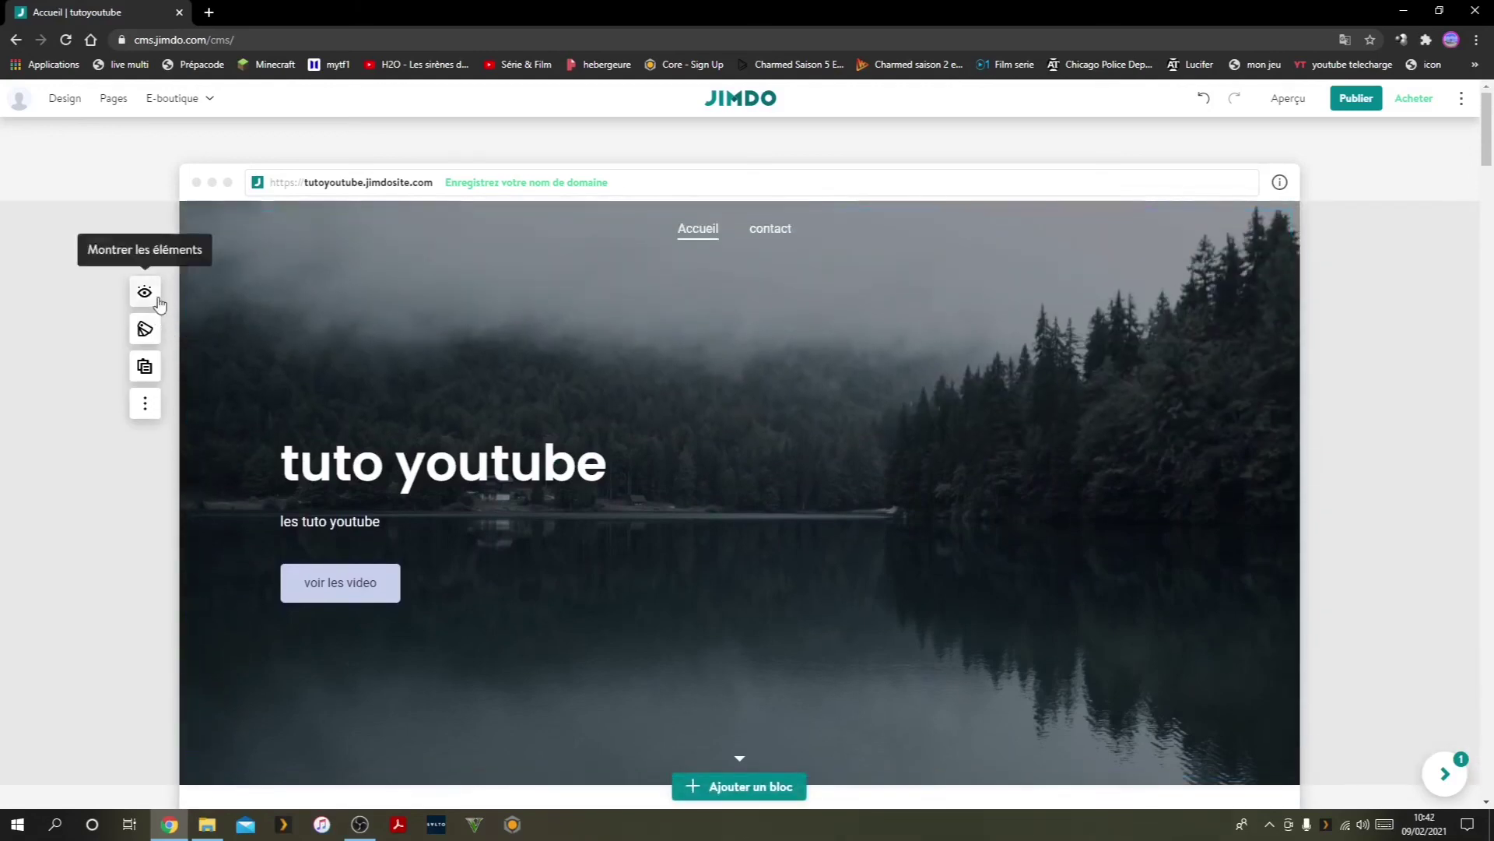
scroll(195, 514, down, 10)
scroll(232, 520, down, 10)
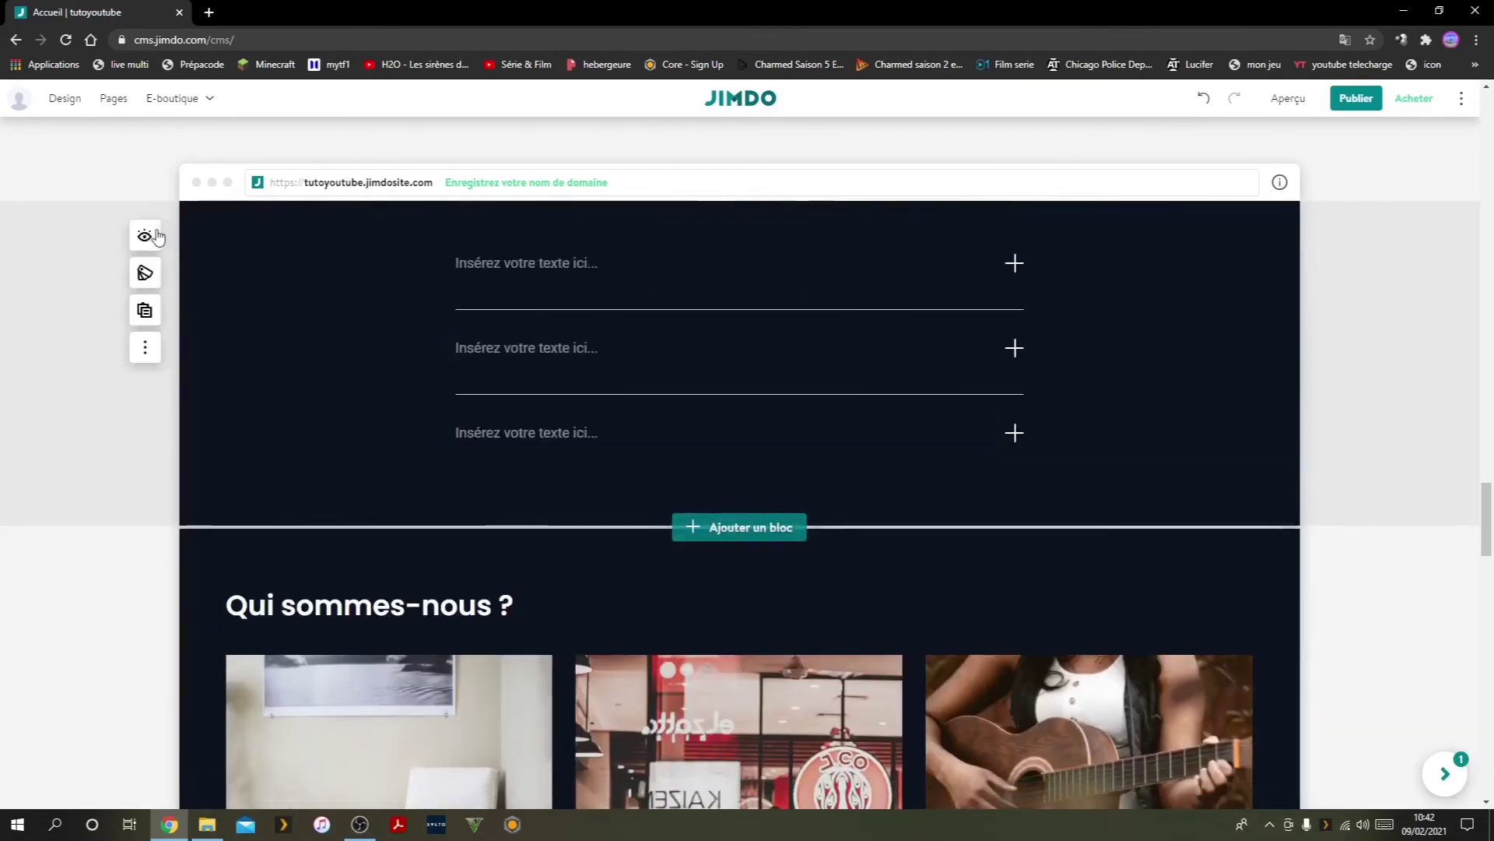
click(145, 235)
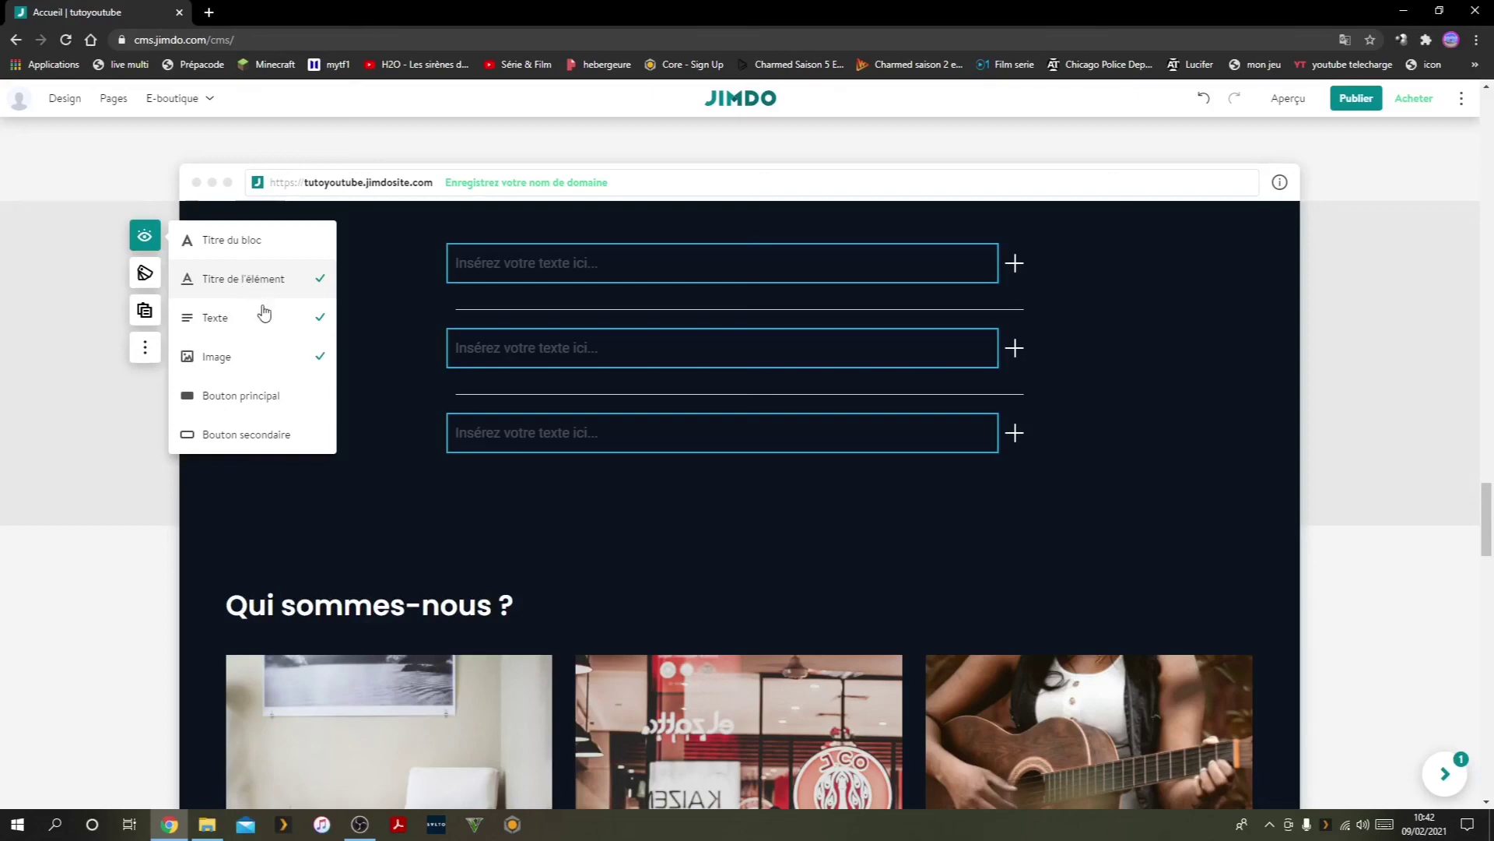
click(345, 834)
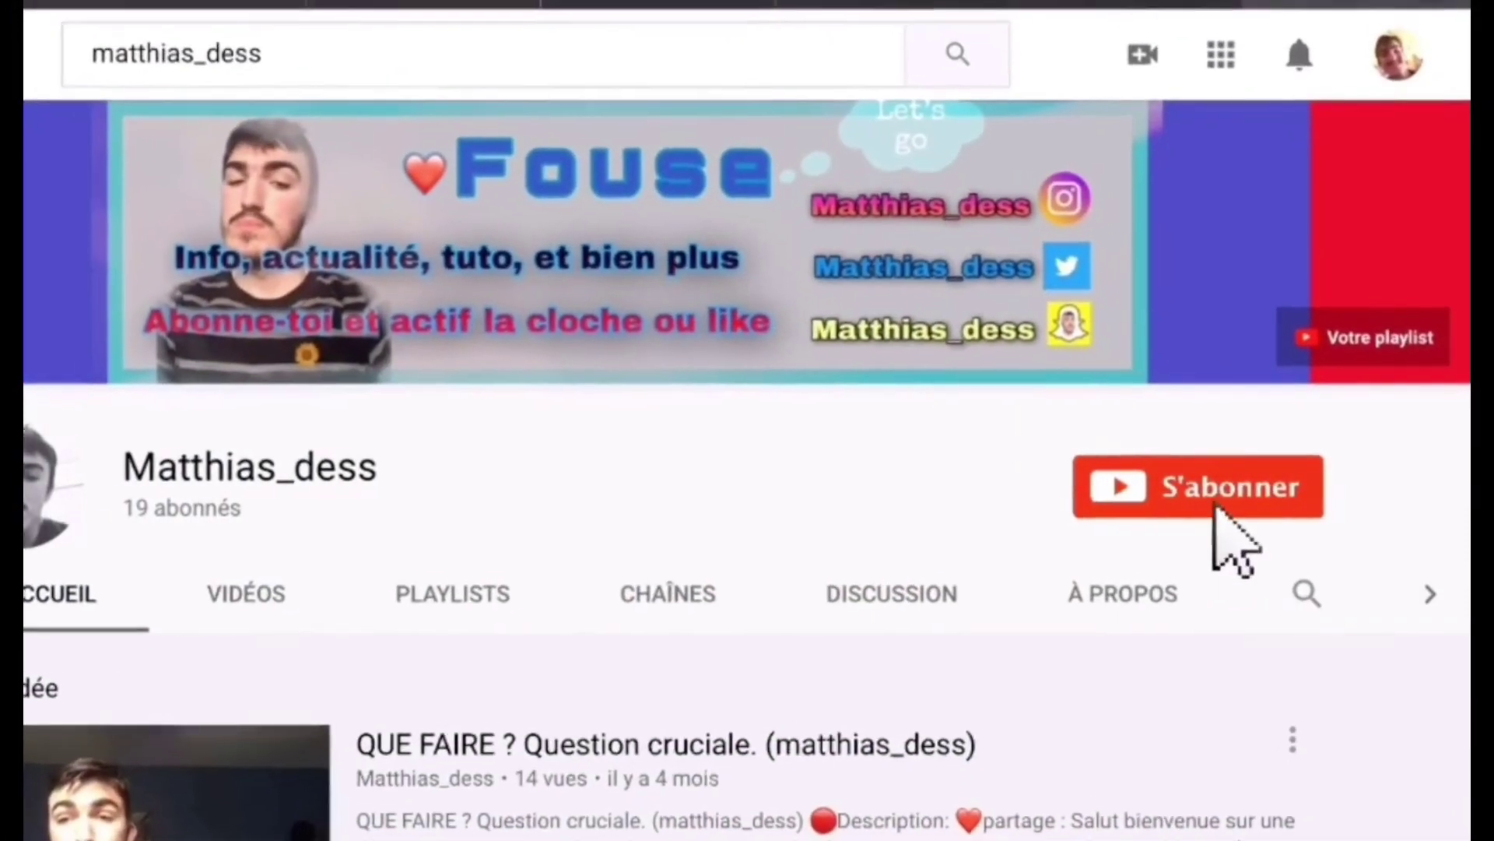
click(1216, 504)
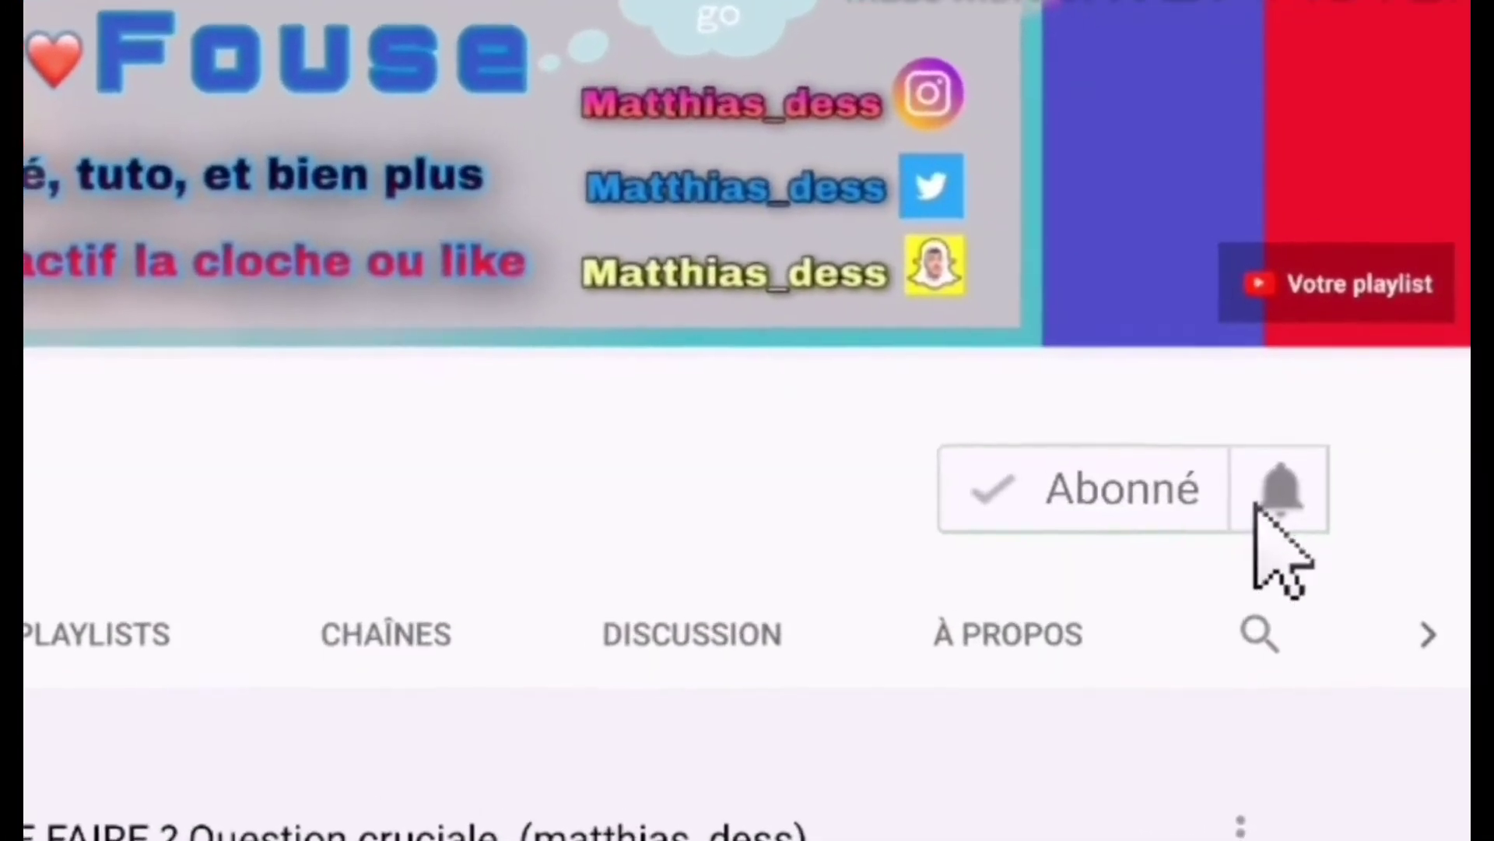
click(1257, 506)
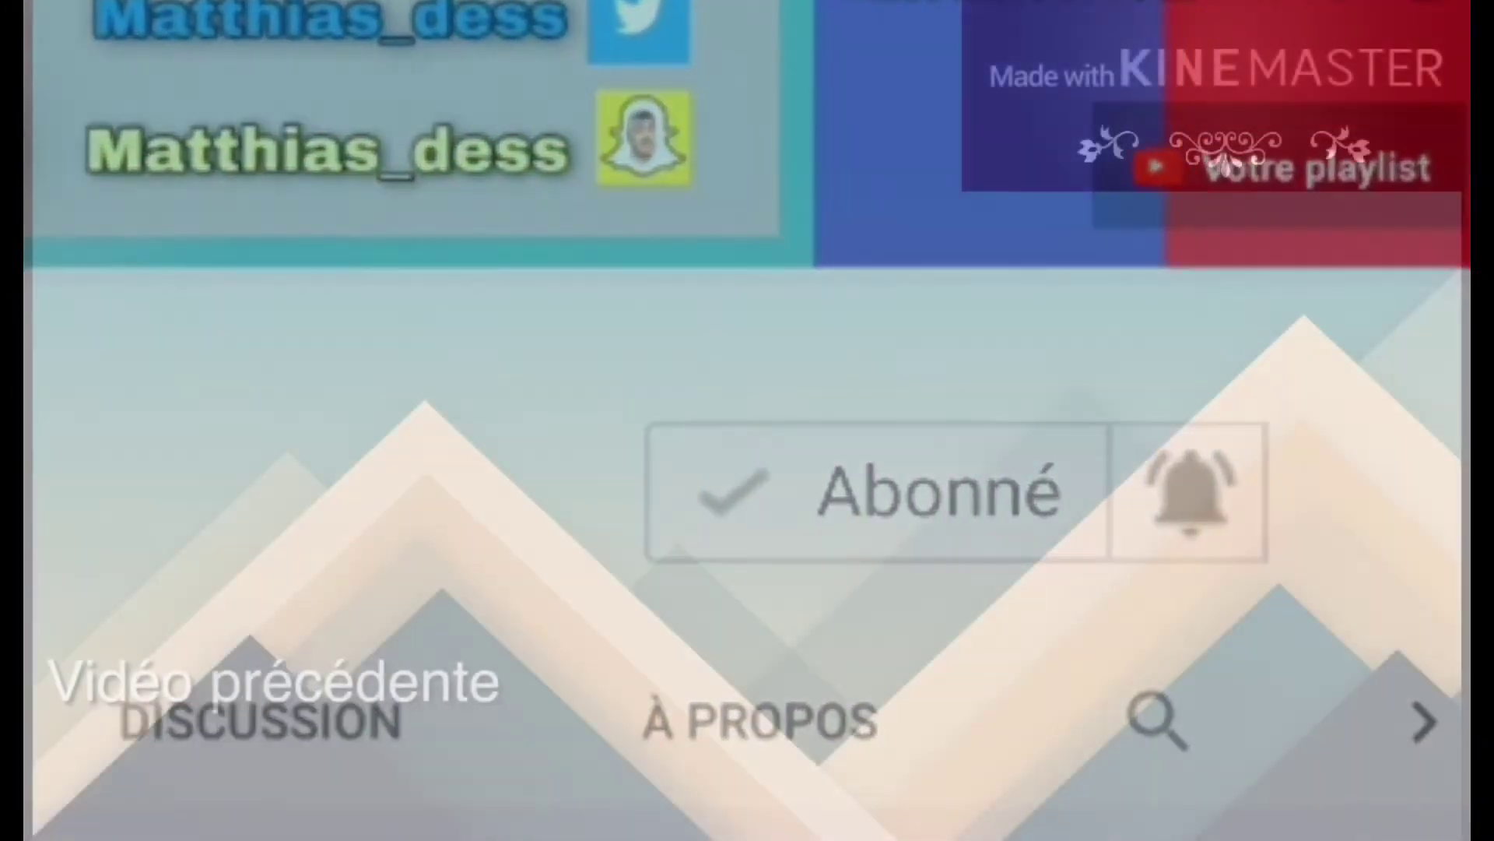